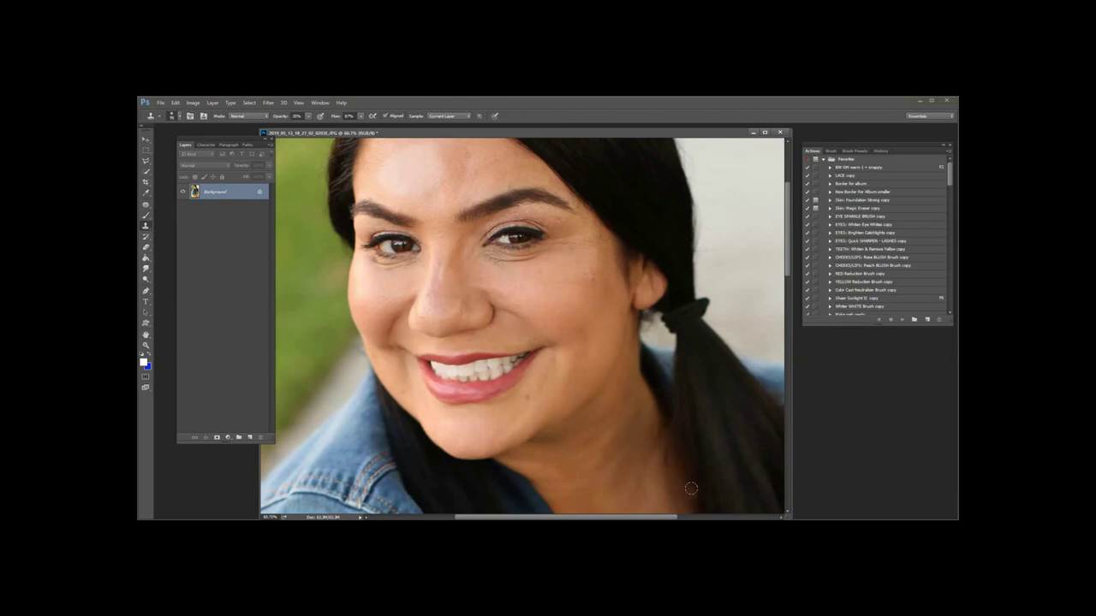
# Bring the whole seated portrait into view and move the Layers panel up beside the toolbox.
pyautogui.hotkey('ctrl', '-')
pyautogui.hotkey('ctrl', '-')
pyautogui.hotkey('ctrl', '-')
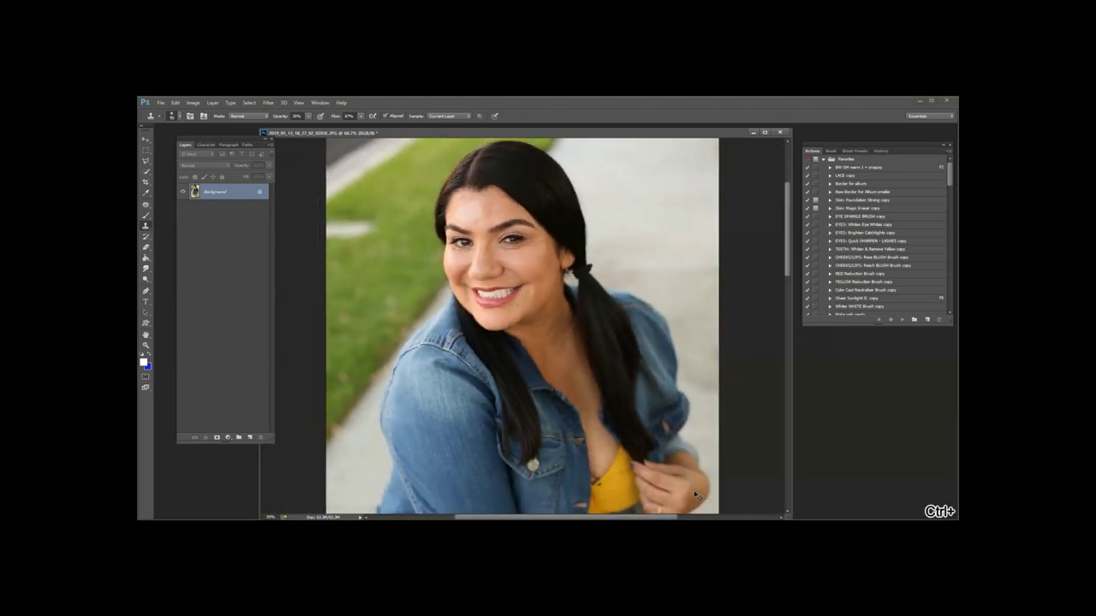
pyautogui.hotkey('ctrl', '-')
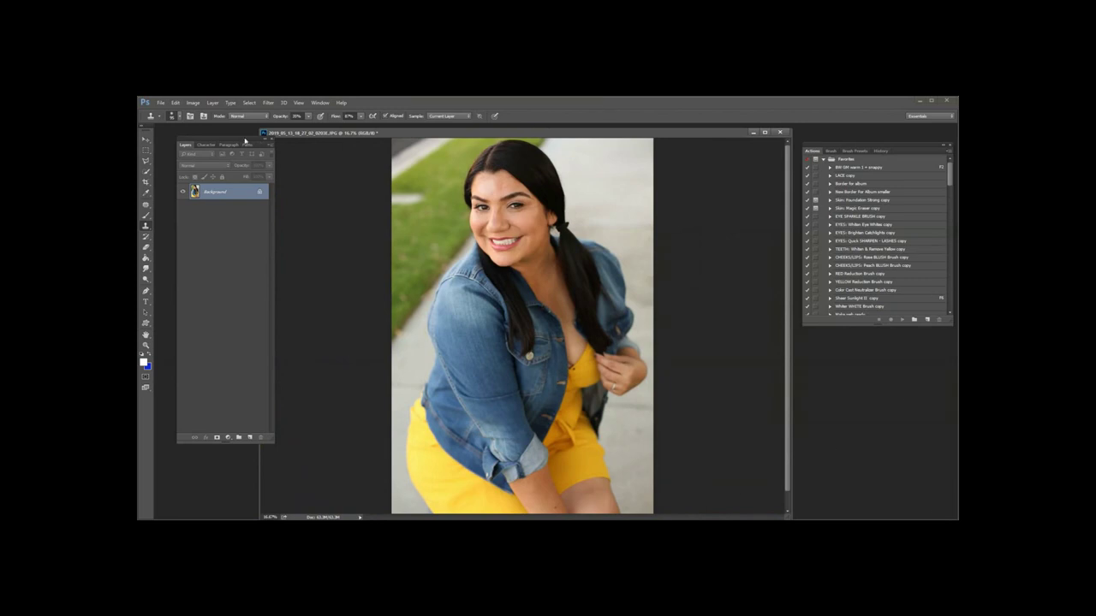
pyautogui.moveTo(244, 141); pyautogui.dragTo(225, 133)
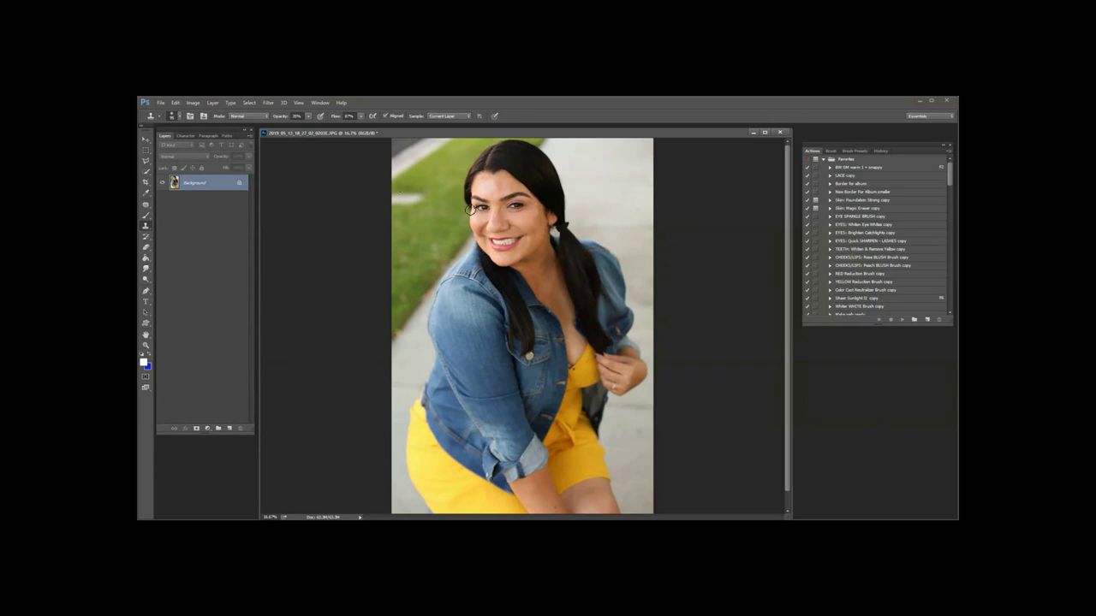
# Arrange the photo windows so the seated portrait sits centrally with the full-body standing photo beside it.
pyautogui.moveTo(513, 134); pyautogui.dragTo(691, 147)
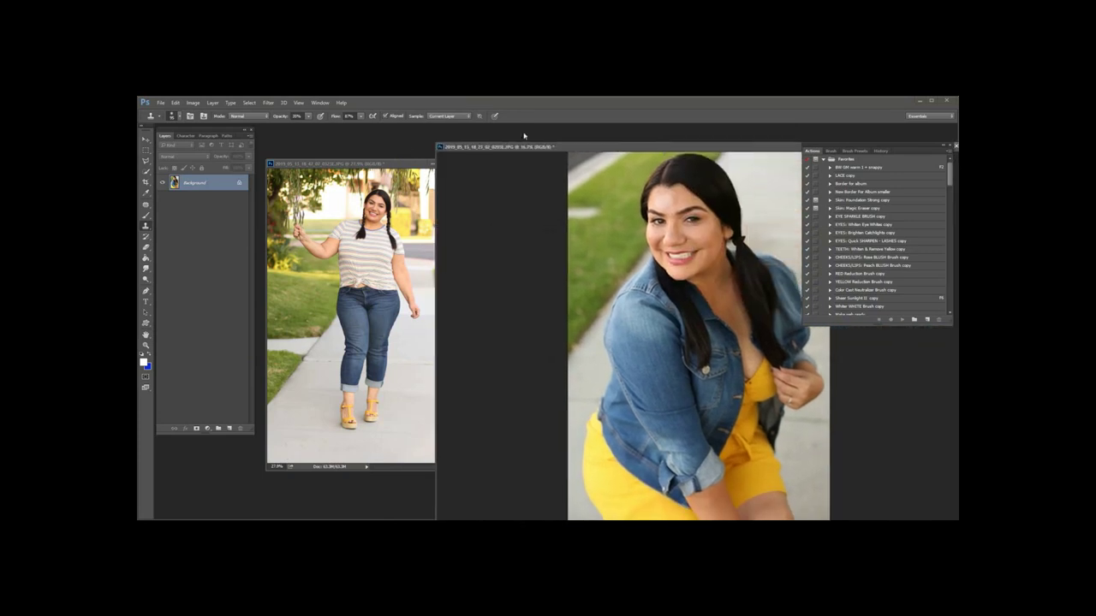
pyautogui.moveTo(377, 166); pyautogui.dragTo(423, 193)
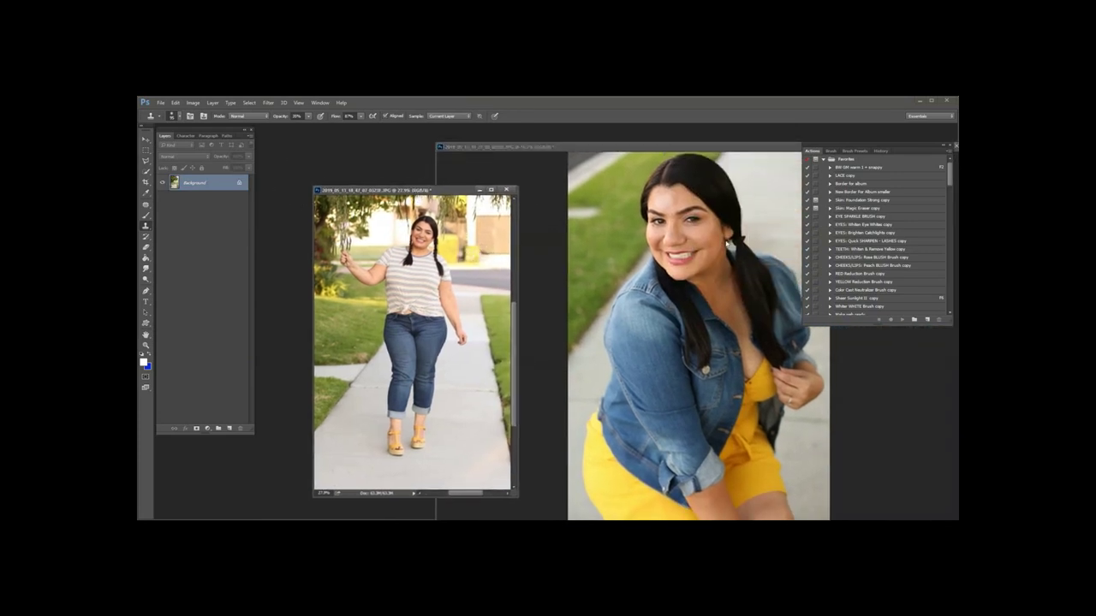
pyautogui.moveTo(676, 152); pyautogui.dragTo(513, 129)
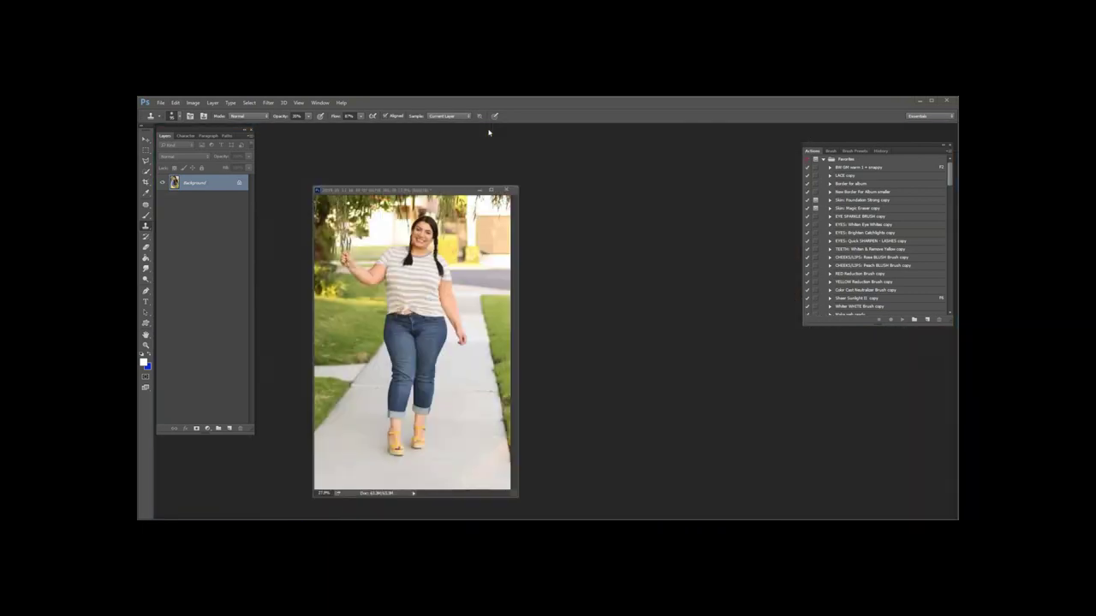
pyautogui.moveTo(434, 193); pyautogui.dragTo(812, 133)
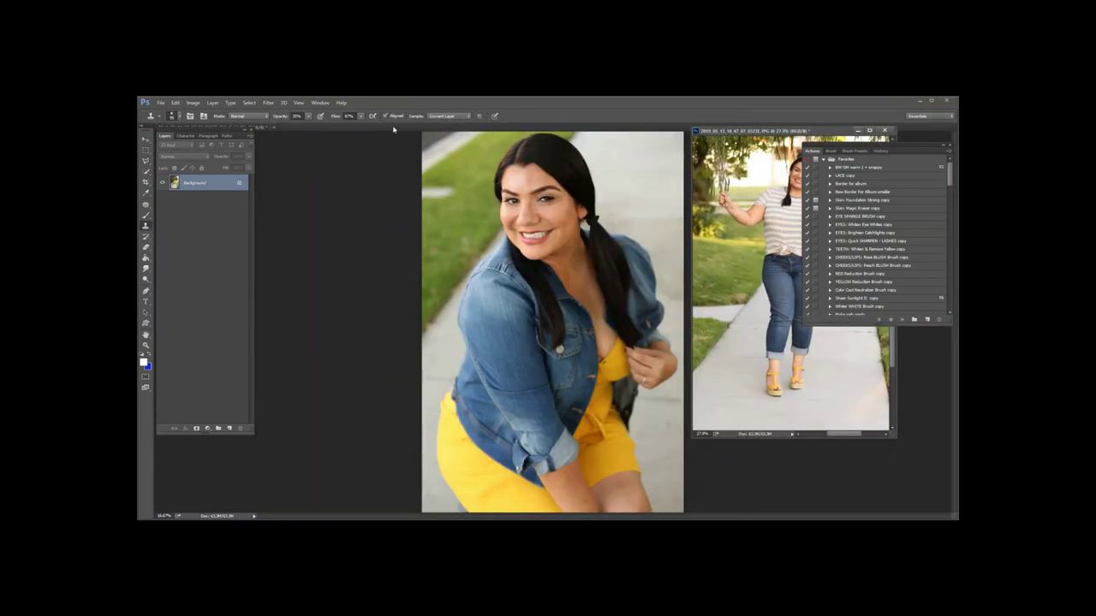
pyautogui.moveTo(261, 130); pyautogui.dragTo(306, 139)
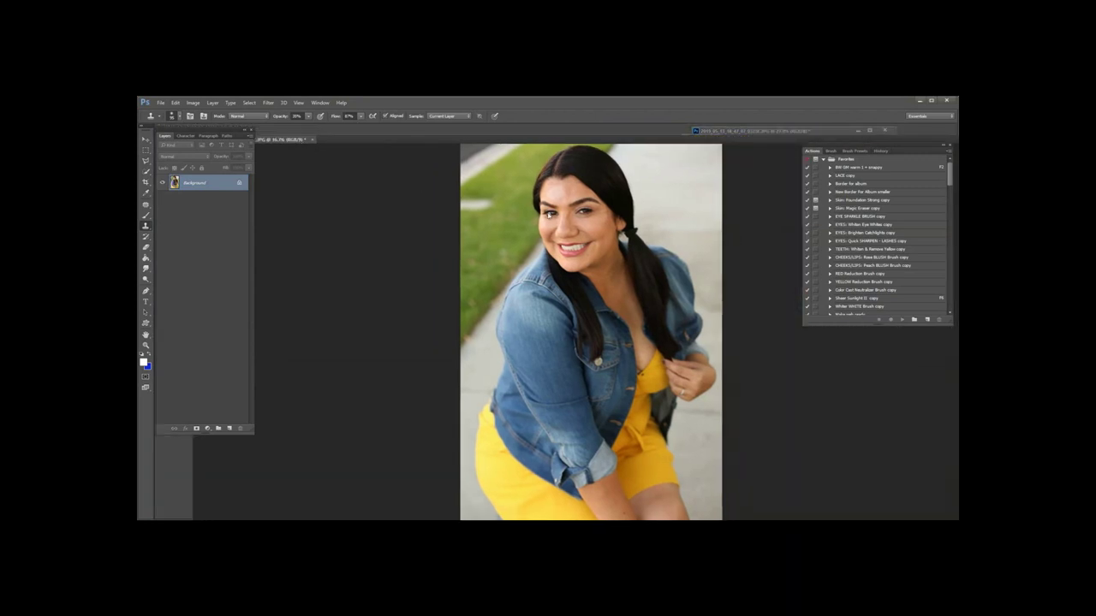
pyautogui.scroll(2, 471, 357)
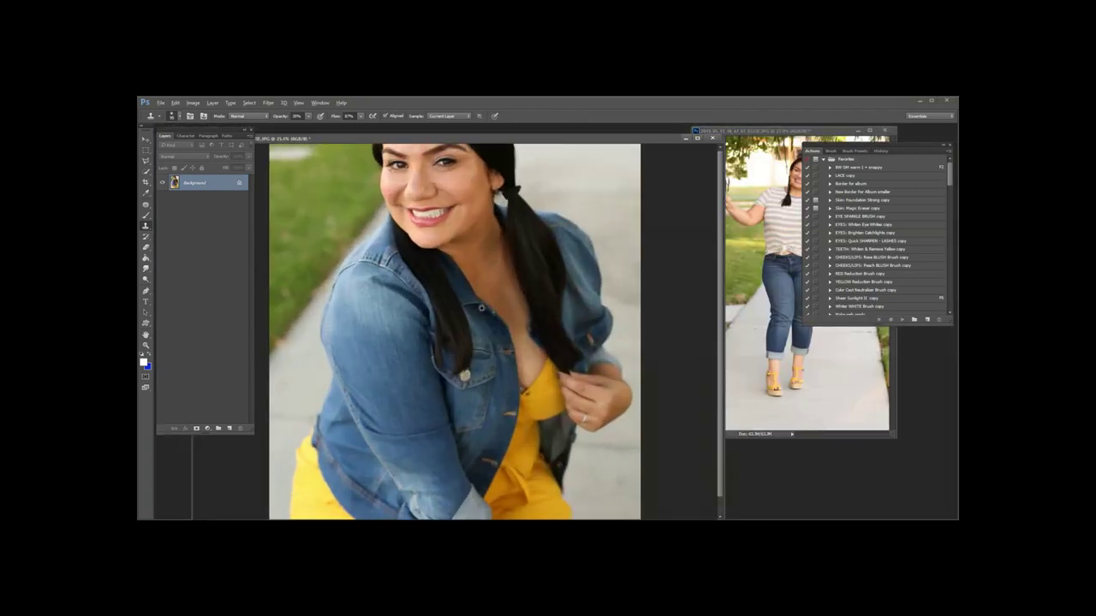
pyautogui.scroll(-3, 480, 343)
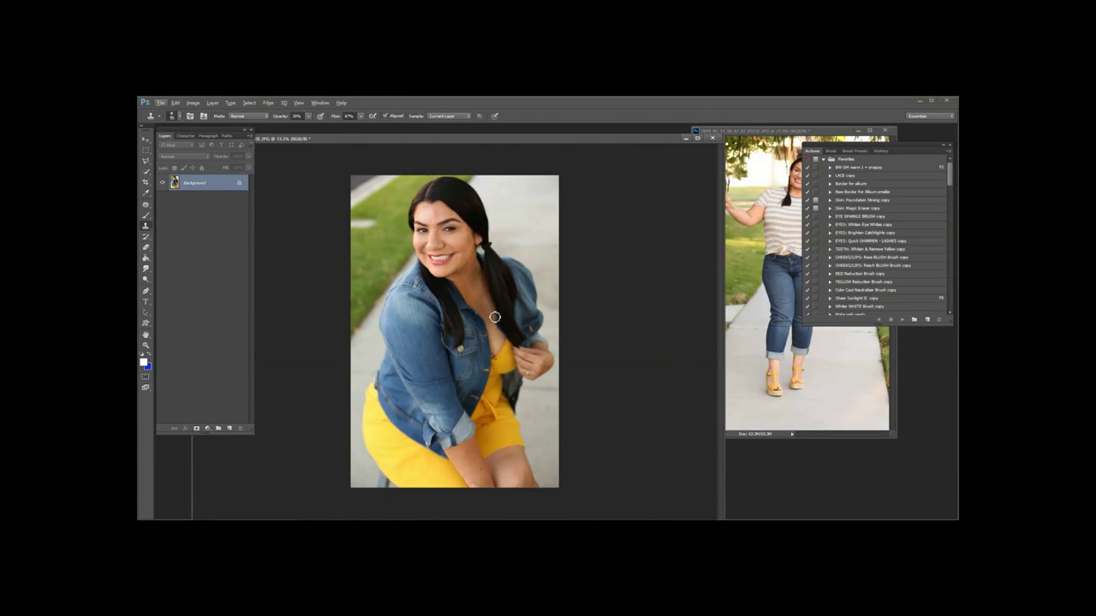
pyautogui.moveTo(450, 141); pyautogui.dragTo(500, 132)
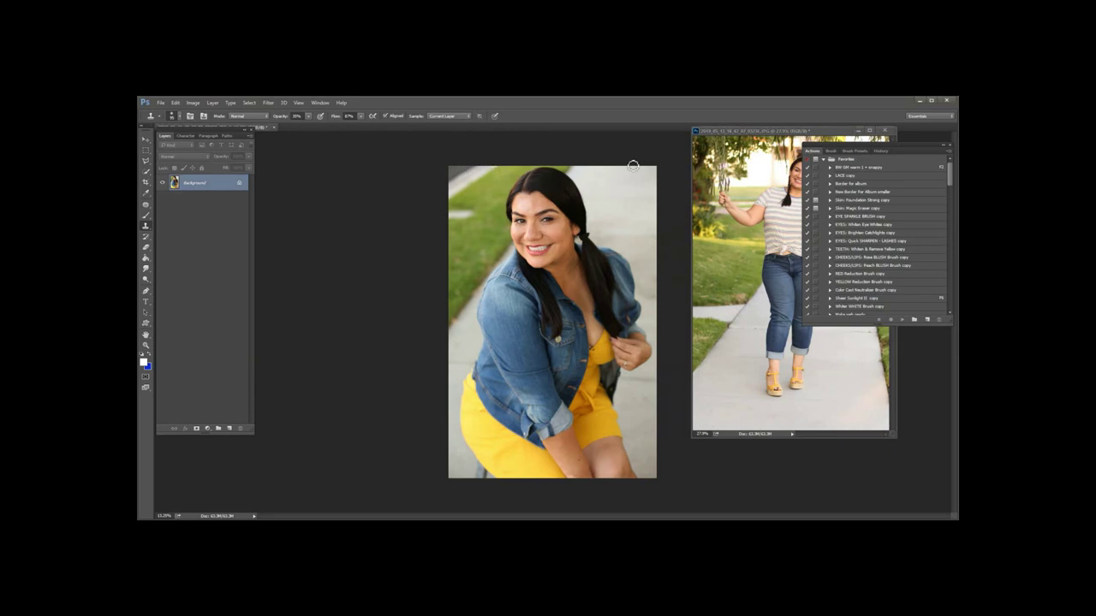
pyautogui.moveTo(797, 134); pyautogui.dragTo(841, 138)
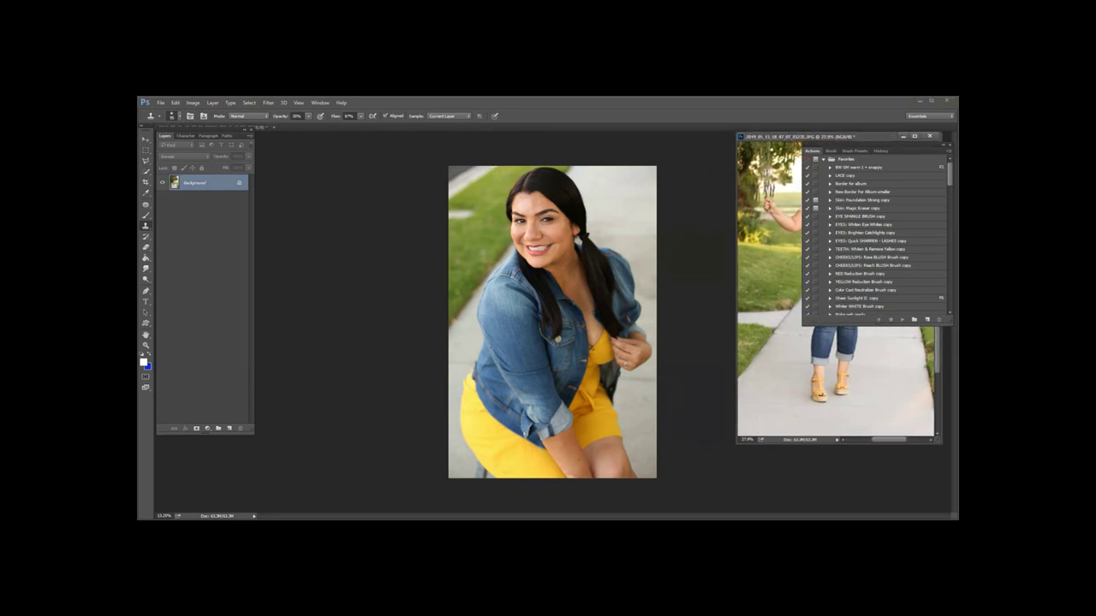
# Open the Liquify filter on the seated portrait and push the outer edge of the denim sleeve inward with a 1535 px brush.
pyautogui.click(269, 103)
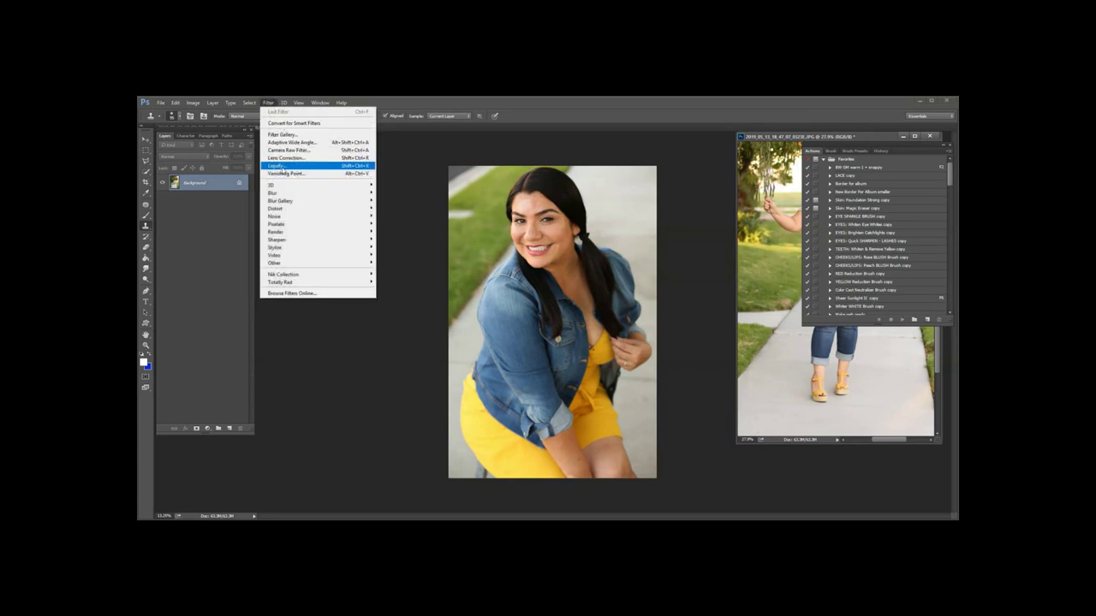
pyautogui.click(387, 161)
pyautogui.hotkey('ctrl', 'shift', 'x')
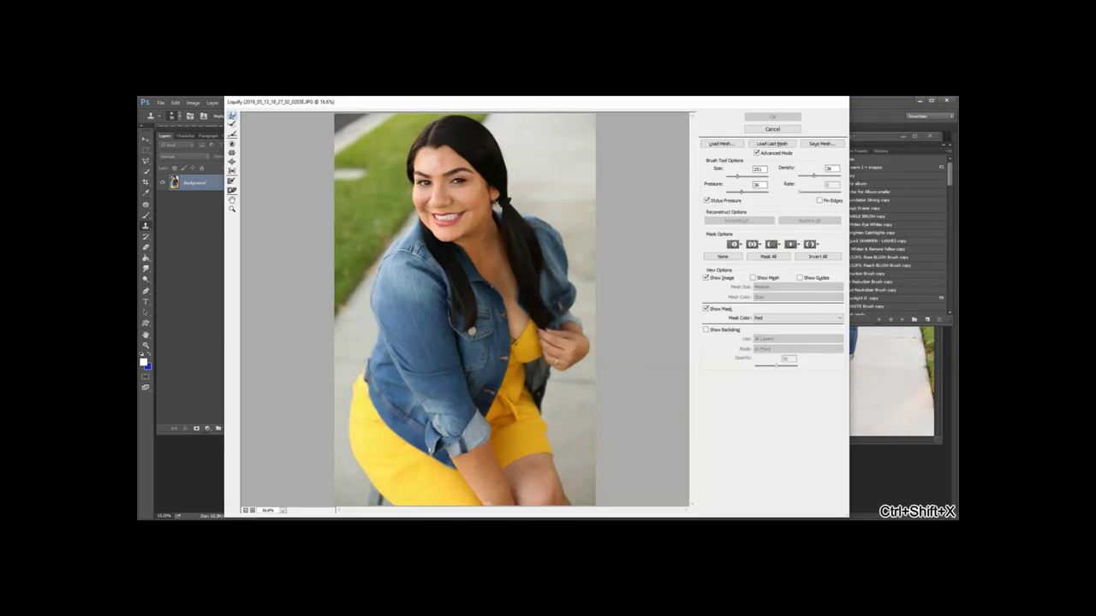
pyautogui.moveTo(390, 340); pyautogui.dragTo(458, 357)
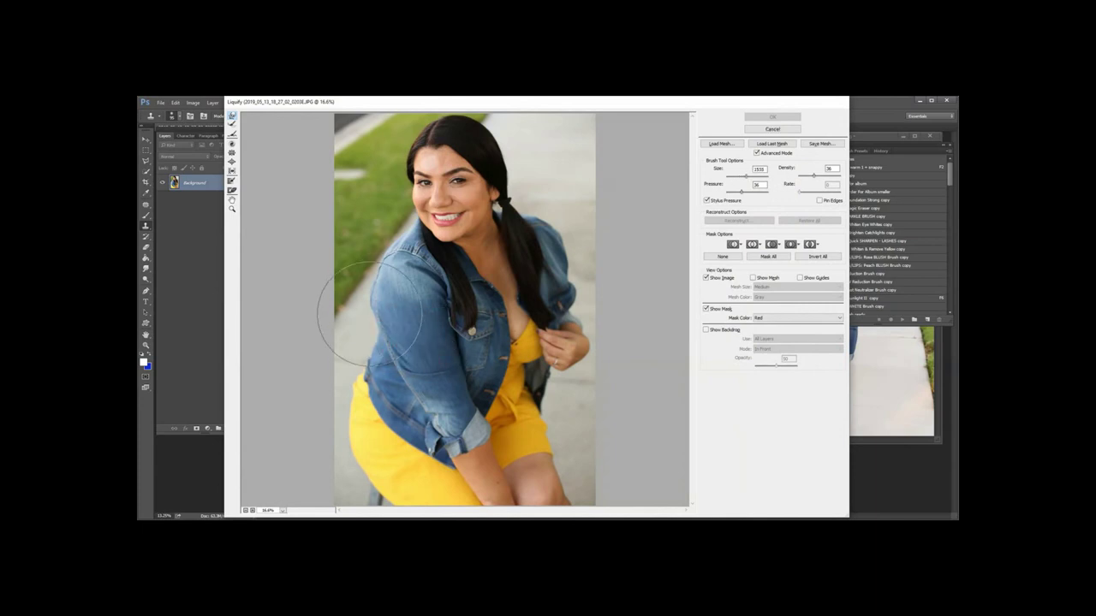
pyautogui.moveTo(352, 307); pyautogui.dragTo(381, 325)
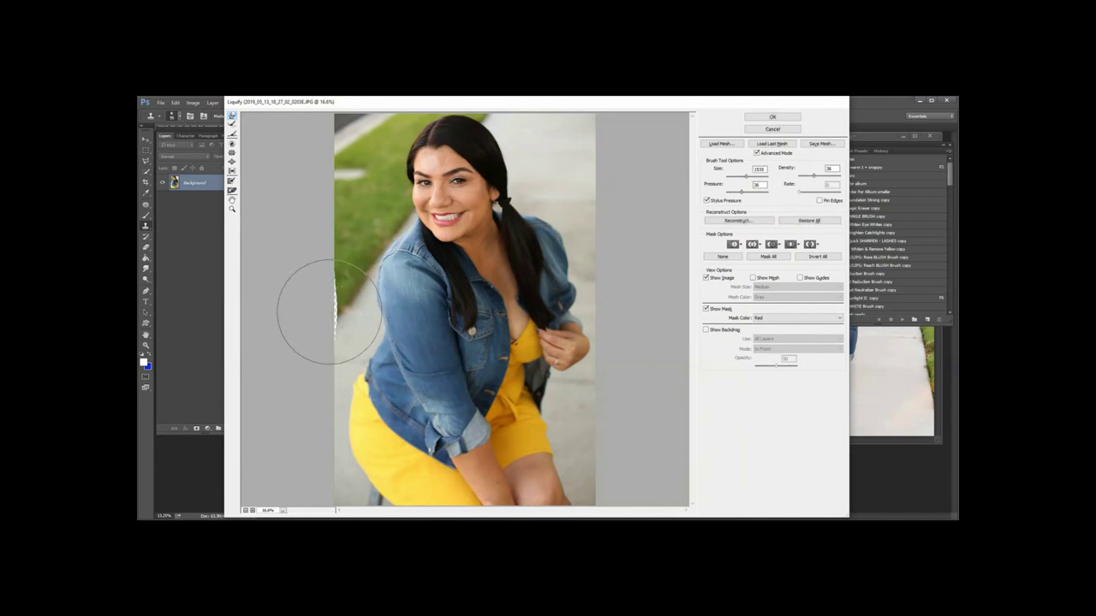
pyautogui.hotkey('ctrl', 'z')
pyautogui.moveTo(738, 197); pyautogui.dragTo(760, 193)
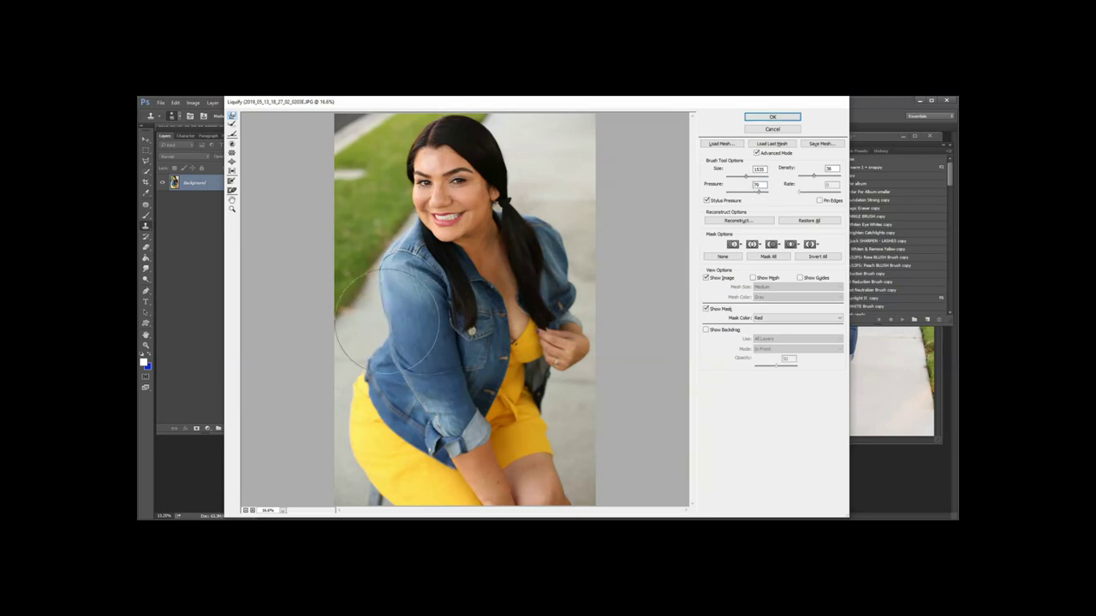
pyautogui.hotkey('ctrl', 'z')
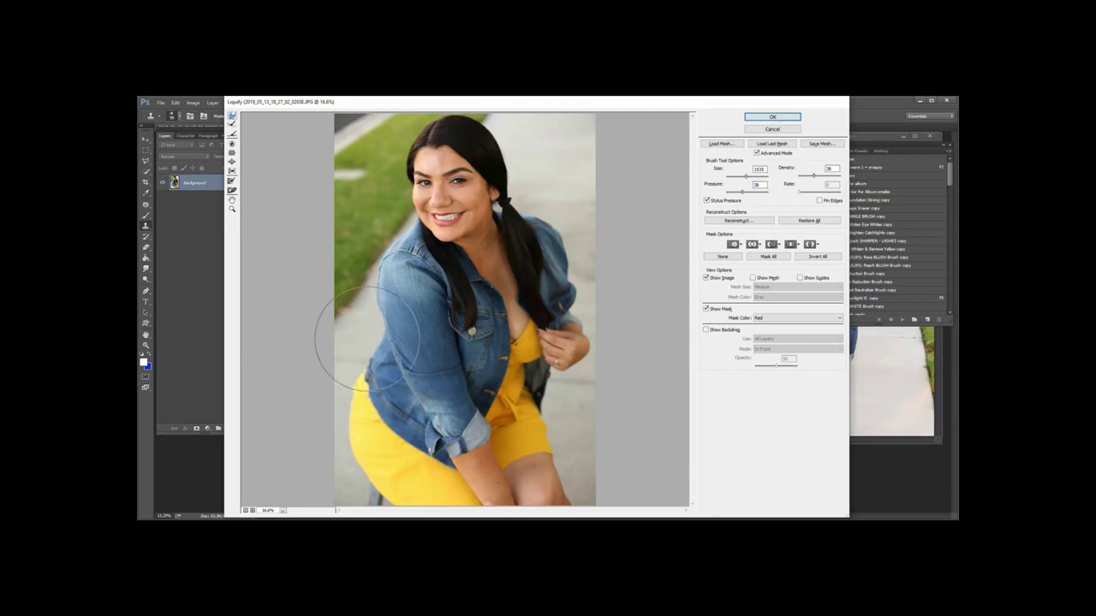
# Reshape the lower sleeve and the outer hip of the yellow outfit with a 1263 px Liquify brush at pressure 40.
pyautogui.press('[')
pyautogui.moveTo(373, 324); pyautogui.dragTo(381, 305)
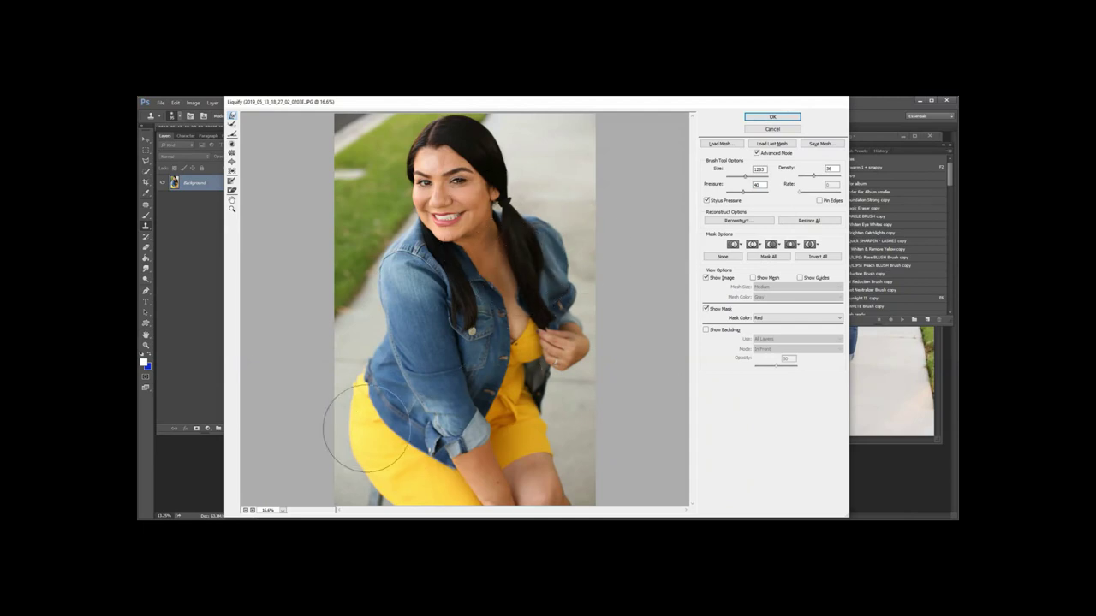
pyautogui.moveTo(353, 457); pyautogui.dragTo(407, 498)
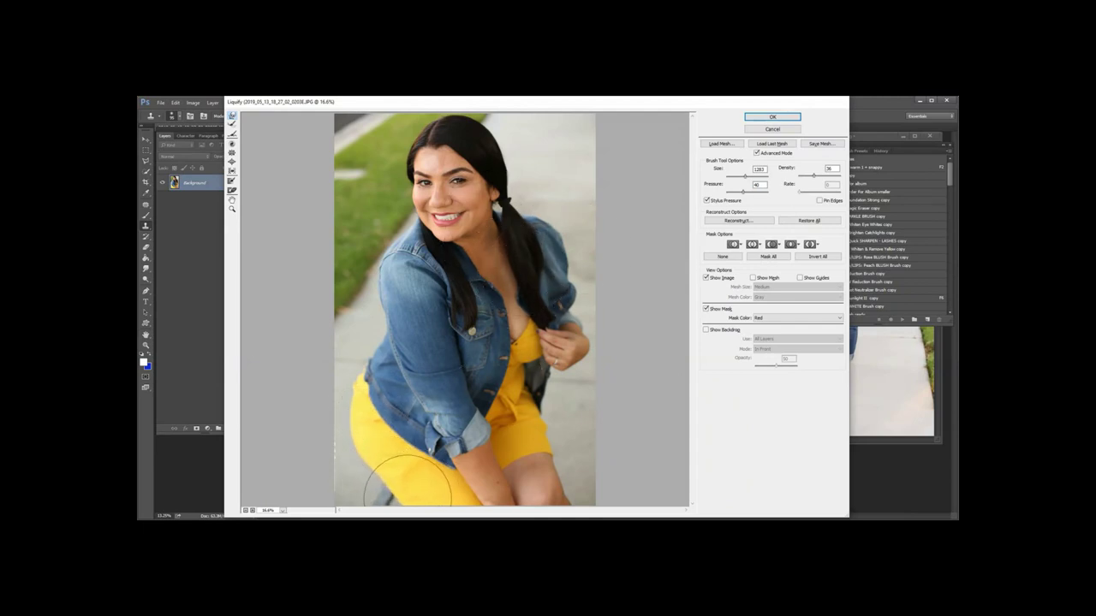
# Reduce the Liquify brush to 647 px and nudge the outline of the bare knee inward.
pyautogui.keyDown('alt'); pyautogui.rightClick(534, 476); pyautogui.keyUp('alt')
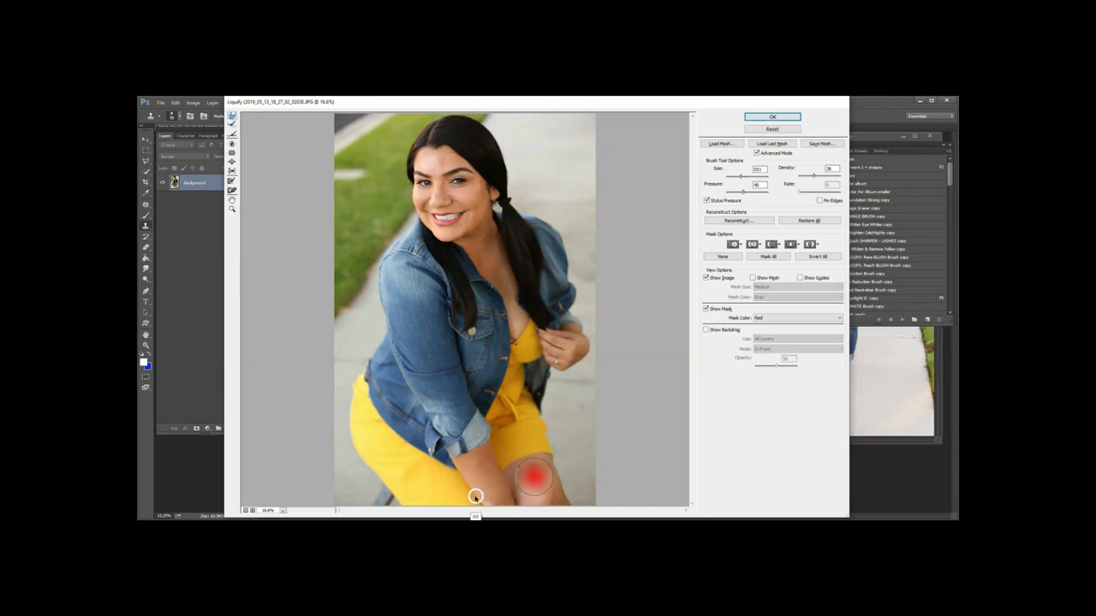
pyautogui.moveTo(476, 497); pyautogui.dragTo(484, 498)
pyautogui.moveTo(582, 464); pyautogui.dragTo(560, 482)
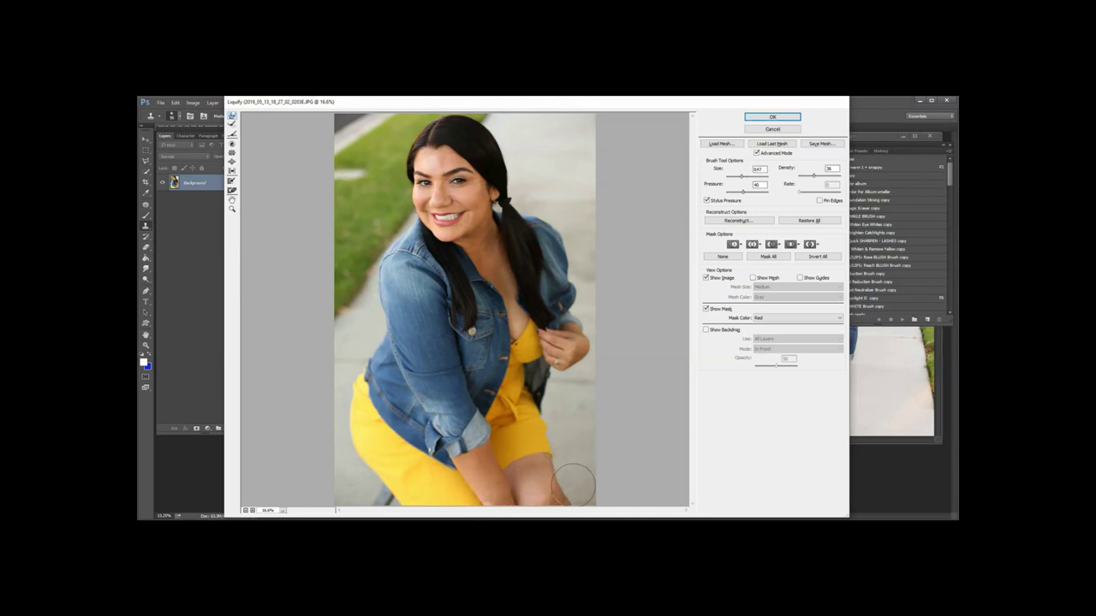
# Refine the sleeve and waist contours with a larger Liquify brush and apply the filter.
pyautogui.moveTo(361, 343)
pyautogui.mouseDown()
pyautogui.moveTo(411, 348)
pyautogui.moveTo(418, 362)
pyautogui.moveTo(405, 351)
pyautogui.mouseUp()
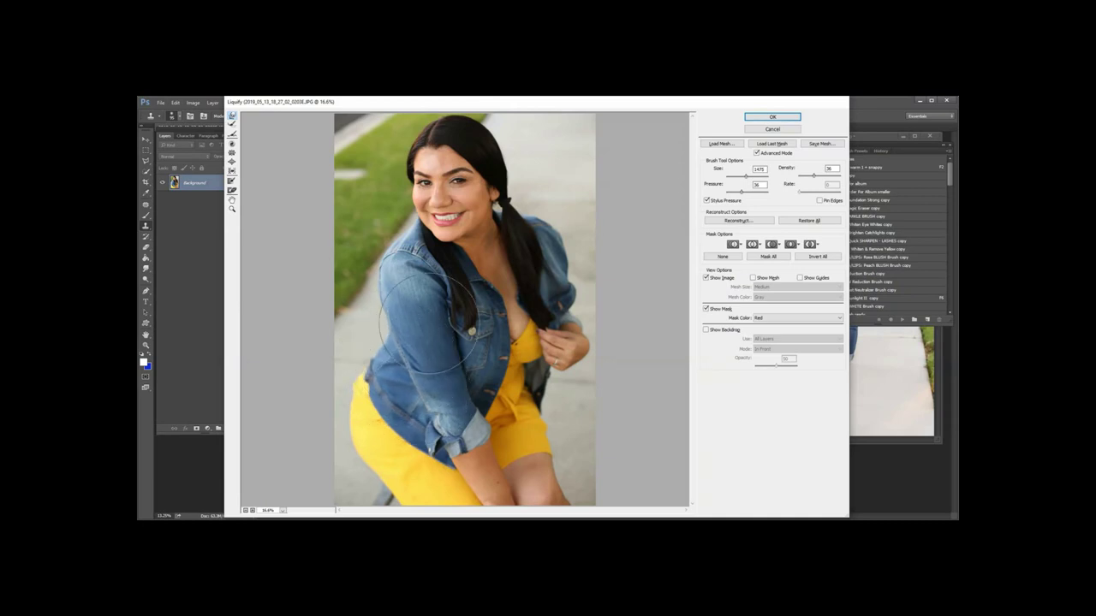
pyautogui.moveTo(516, 468); pyautogui.dragTo(479, 414)
pyautogui.moveTo(530, 383)
pyautogui.mouseDown()
pyautogui.moveTo(503, 400)
pyautogui.moveTo(529, 399)
pyautogui.moveTo(523, 389)
pyautogui.moveTo(513, 396)
pyautogui.moveTo(538, 398)
pyautogui.moveTo(528, 408)
pyautogui.moveTo(546, 411)
pyautogui.moveTo(534, 421)
pyautogui.moveTo(553, 416)
pyautogui.moveTo(544, 430)
pyautogui.moveTo(554, 432)
pyautogui.moveTo(505, 411)
pyautogui.moveTo(529, 390)
pyautogui.mouseUp()
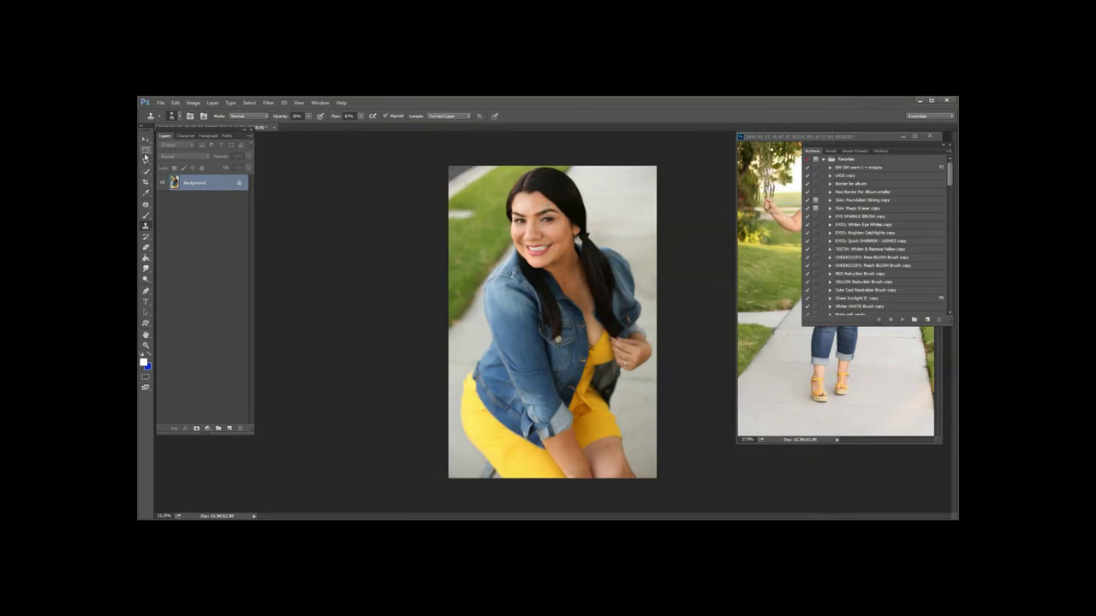
# Select the head and shoulders with a rectangular marquee, open Liquify on it, and tighten the area under the chin.
pyautogui.click(146, 150)
pyautogui.moveTo(481, 175); pyautogui.dragTo(596, 304)
pyautogui.hotkey('ctrl', 'shift', 'x')
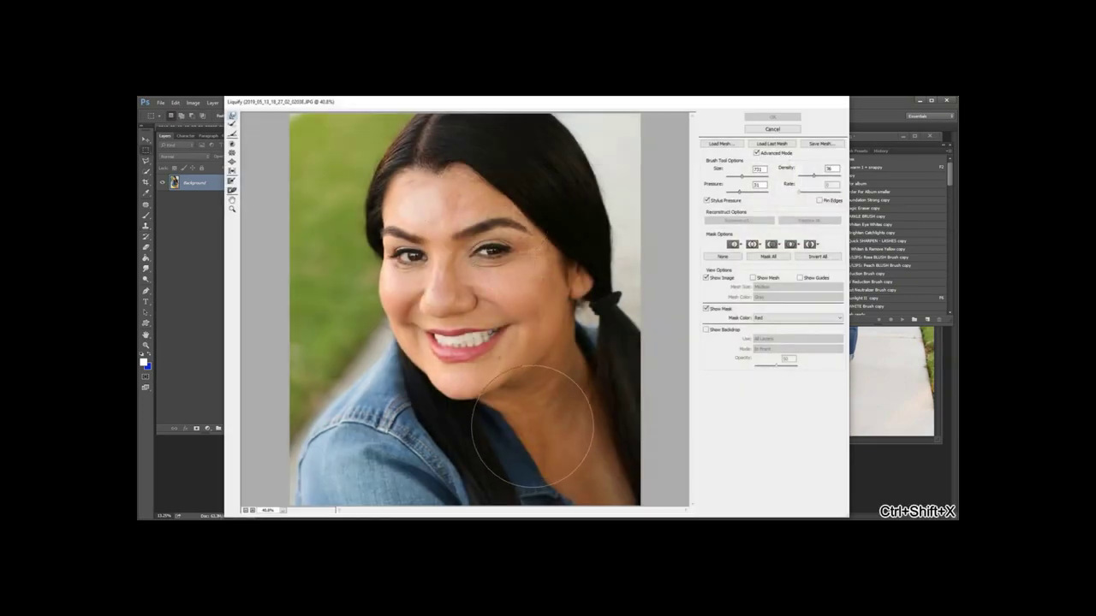
pyautogui.moveTo(522, 412); pyautogui.dragTo(482, 418)
pyautogui.moveTo(540, 396); pyautogui.dragTo(531, 389)
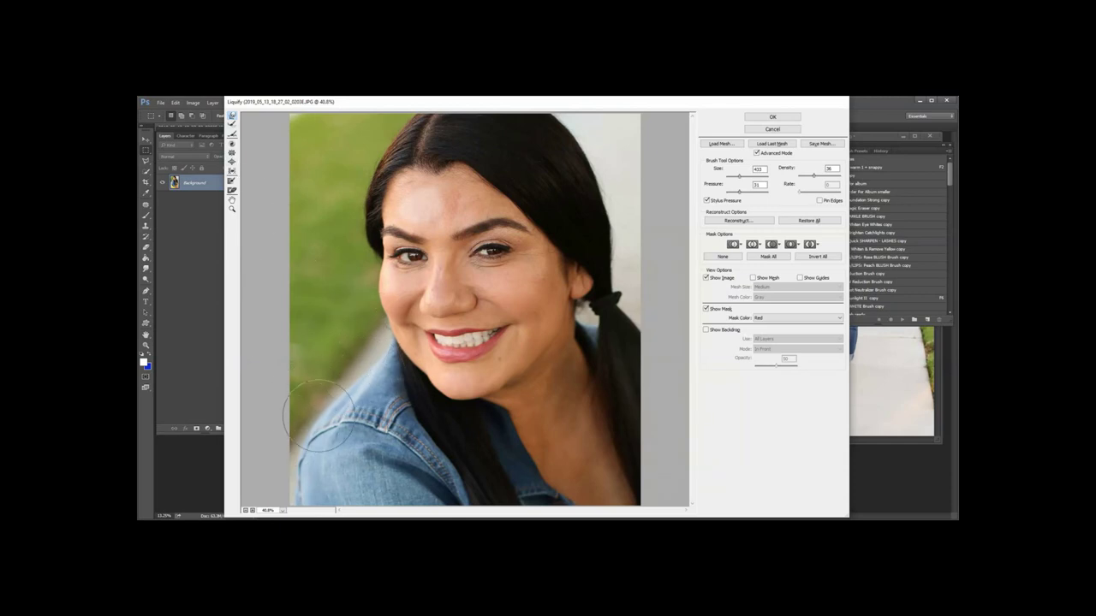
# Freeze the grass edge behind the shoulder with a mask, push the denim shoulder line down, and apply Liquify.
pyautogui.click(231, 183)
pyautogui.moveTo(370, 332)
pyautogui.mouseDown()
pyautogui.moveTo(340, 367)
pyautogui.moveTo(379, 316)
pyautogui.moveTo(322, 392)
pyautogui.mouseUp()
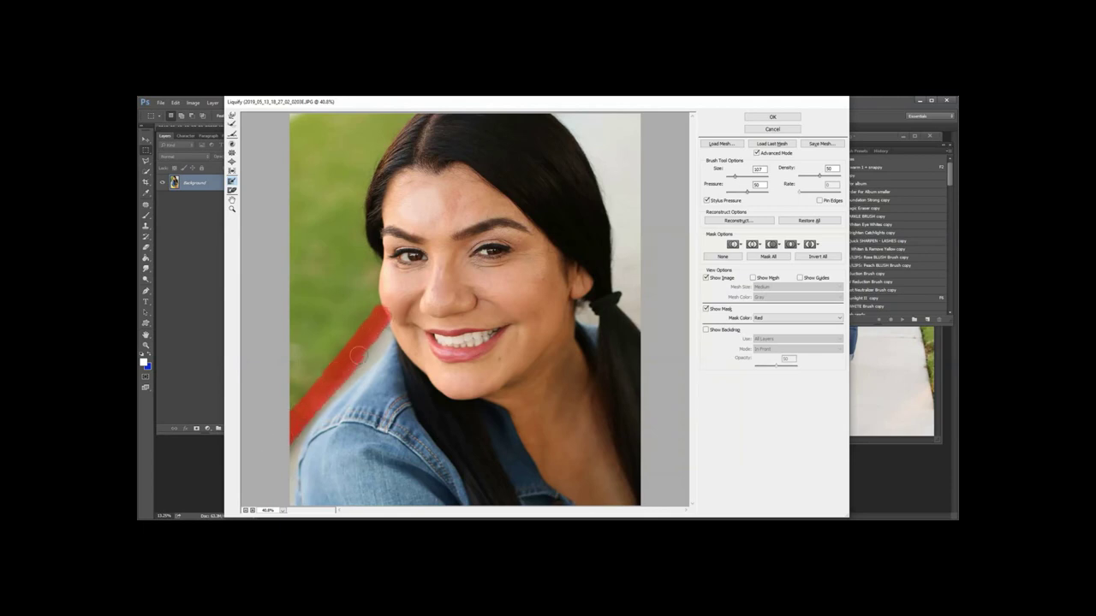
pyautogui.click(231, 116)
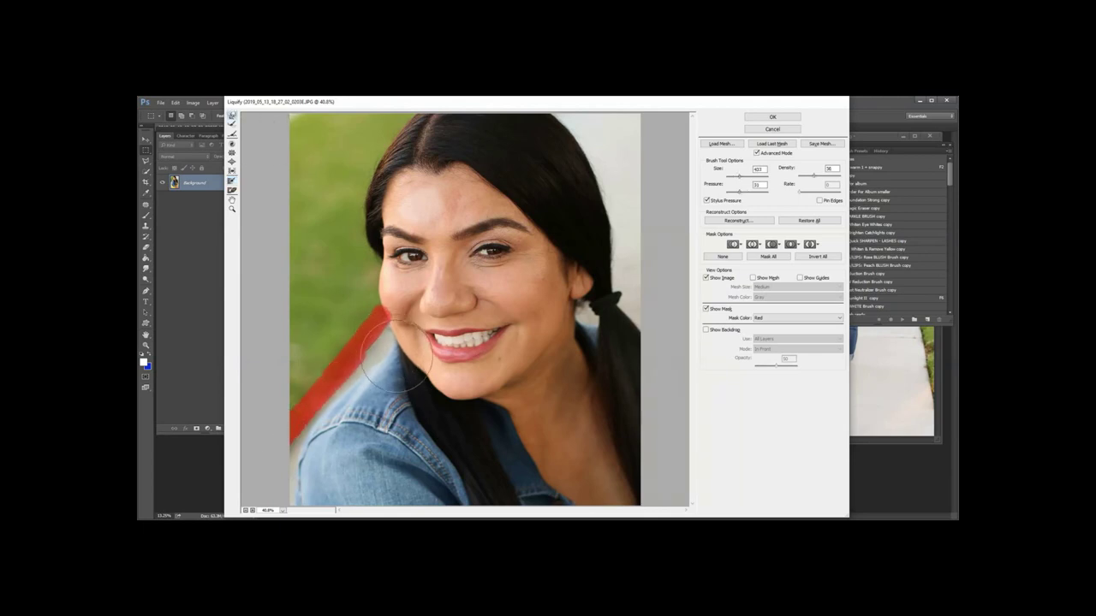
pyautogui.moveTo(371, 360)
pyautogui.mouseDown()
pyautogui.moveTo(376, 380)
pyautogui.moveTo(358, 401)
pyautogui.mouseUp()
pyautogui.moveTo(312, 428); pyautogui.dragTo(313, 451)
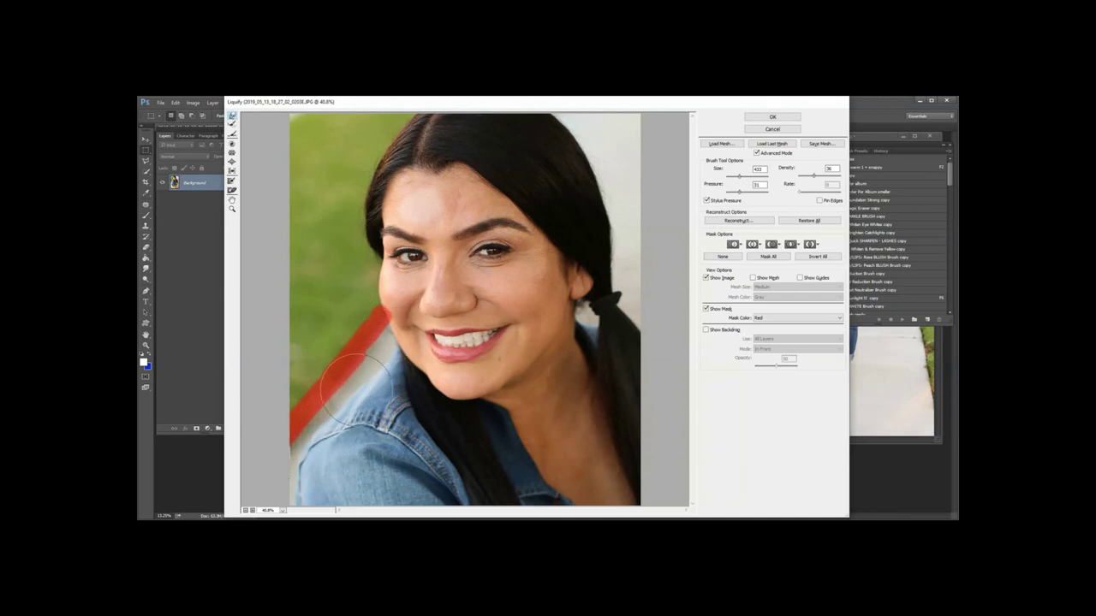
pyautogui.moveTo(362, 399)
pyautogui.mouseDown()
pyautogui.moveTo(382, 368)
pyautogui.moveTo(360, 414)
pyautogui.mouseUp()
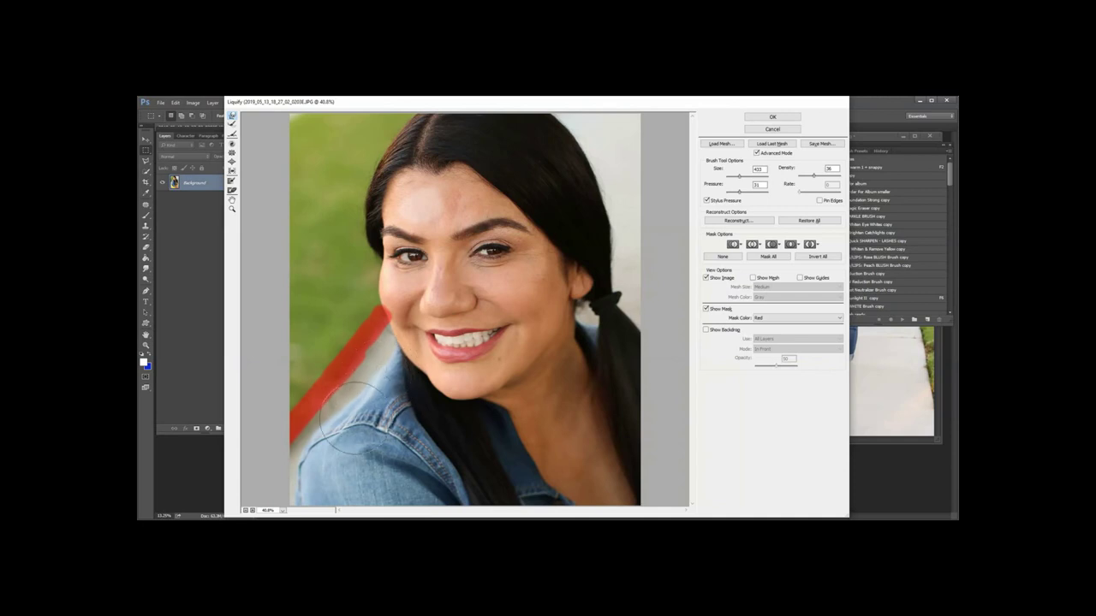
pyautogui.click(772, 118)
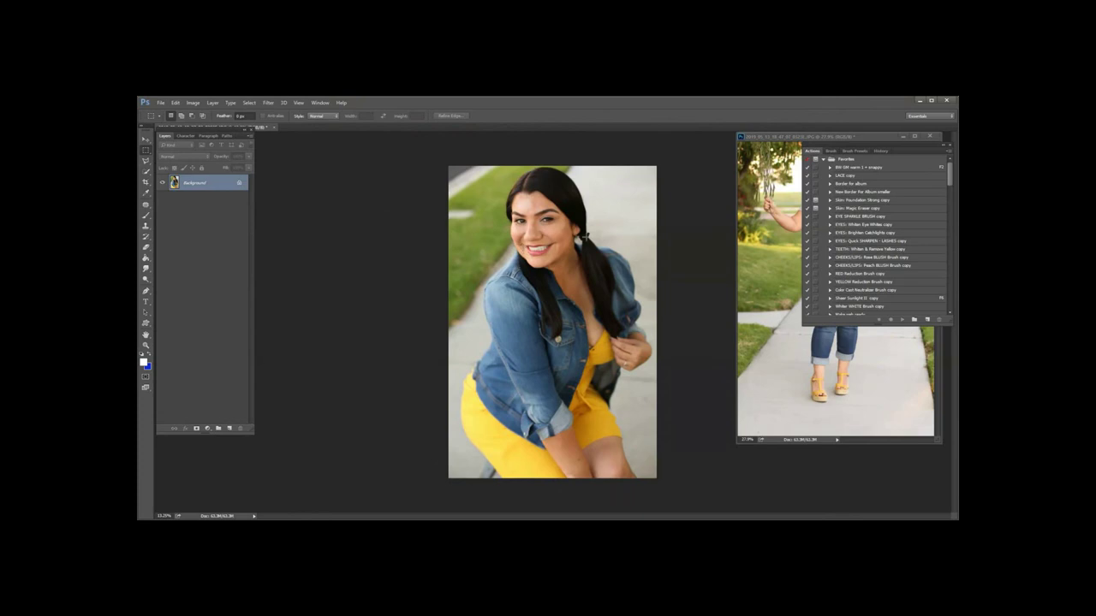
# Compare the original snapshot with the final edited state using the portrait's history.
pyautogui.click(878, 151)
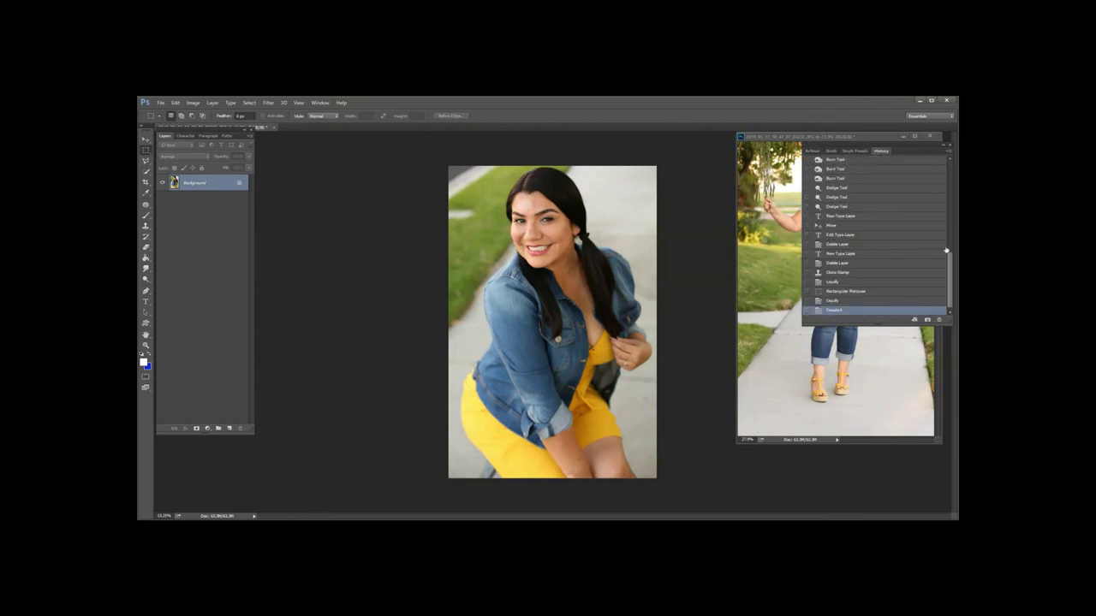
pyautogui.moveTo(949, 263); pyautogui.dragTo(952, 161)
pyautogui.click(871, 161)
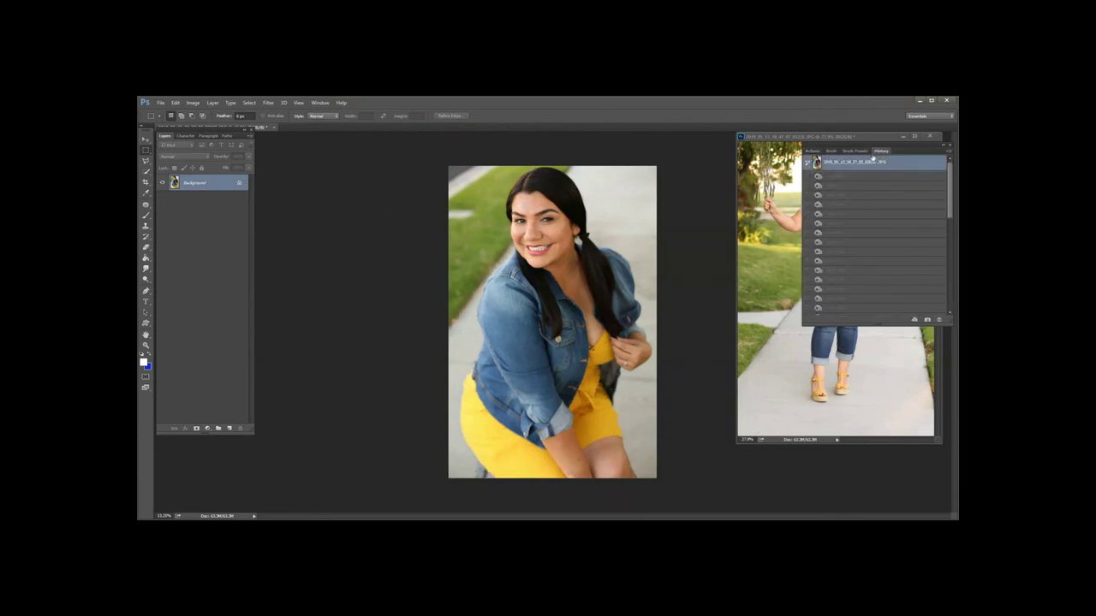
pyautogui.scroll(-10, 924, 202)
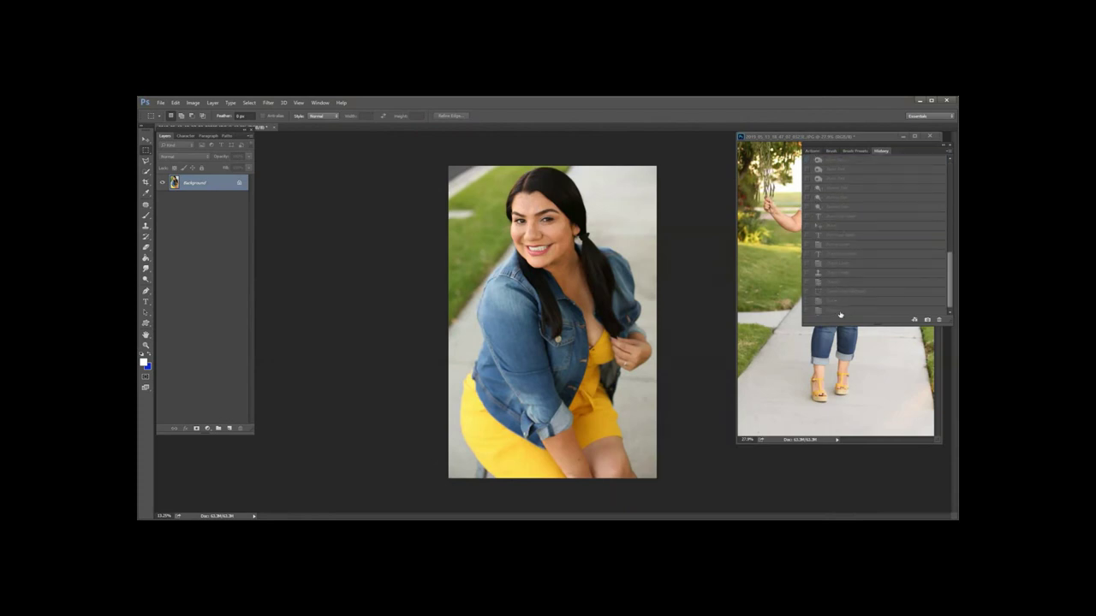
pyautogui.click(840, 311)
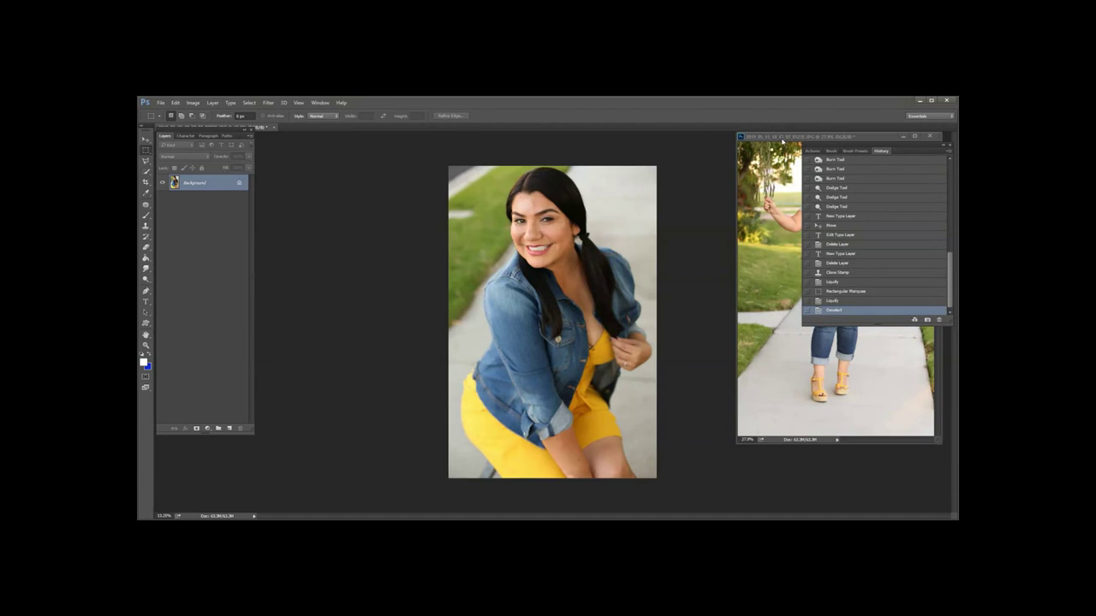
# Centre the walking portrait's window, select the raised arm area with a rectangular marquee, and open Liquify on it.
pyautogui.moveTo(781, 141); pyautogui.dragTo(489, 175)
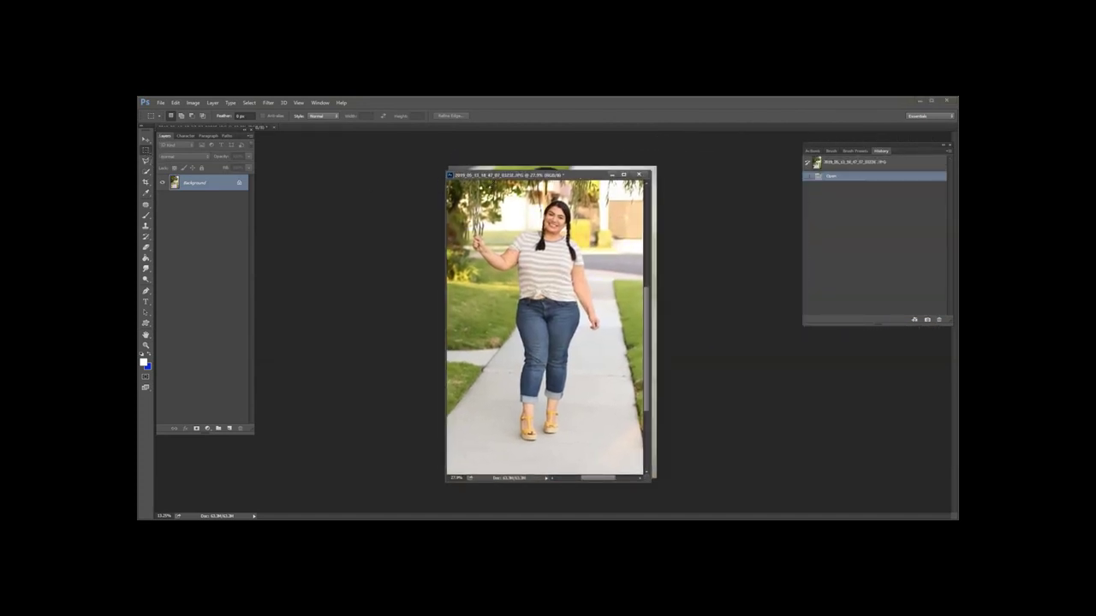
pyautogui.moveTo(450, 199); pyautogui.dragTo(561, 305)
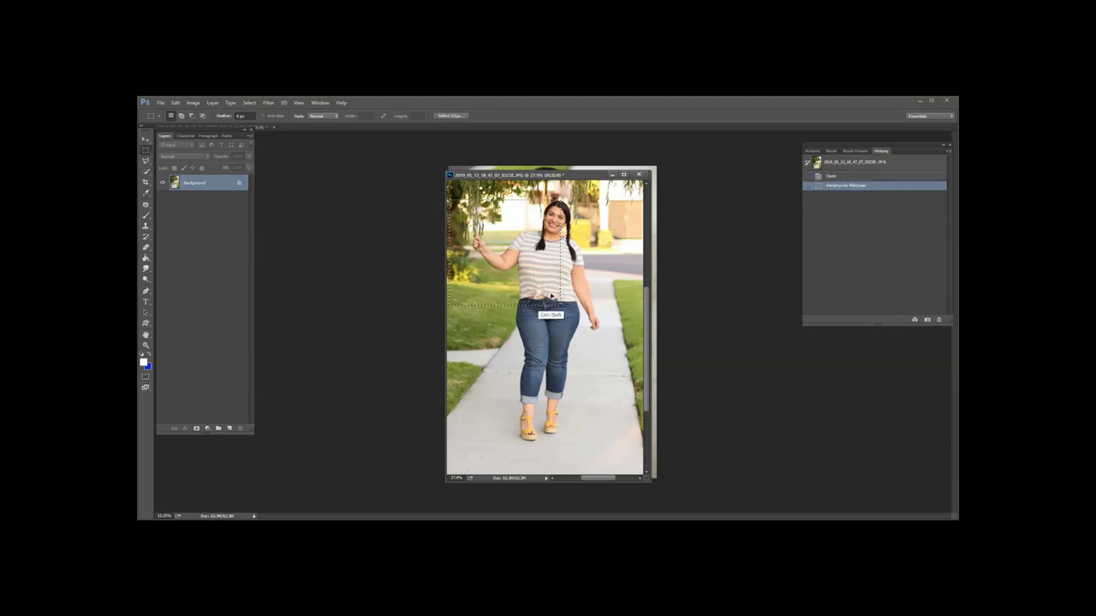
pyautogui.hotkey('ctrl', 'shift', 'x')
# Try pushing the raised arm's upper contour with the Liquify warp brush, and undo the stroke.
pyautogui.moveTo(456, 298); pyautogui.dragTo(382, 340)
pyautogui.moveTo(471, 262)
pyautogui.mouseDown()
pyautogui.moveTo(485, 313)
pyautogui.moveTo(476, 314)
pyautogui.mouseUp()
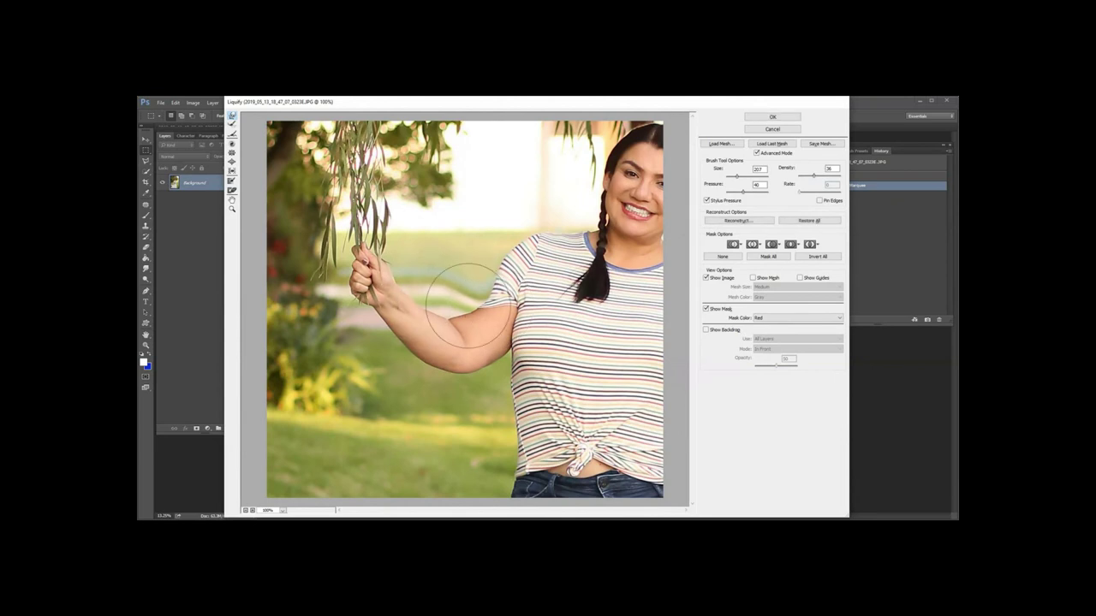
pyautogui.press('ctrl')
pyautogui.hotkey('ctrl', 'z')
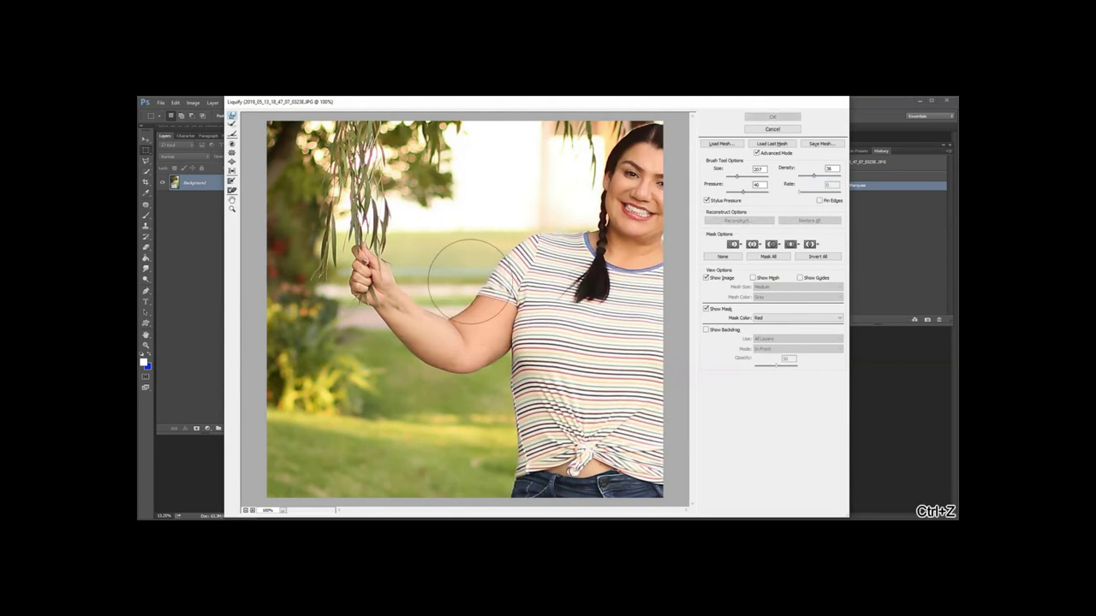
# Slim the raised arm along the sleeve, forearm and elbow with warp brushes of varying size, and apply Liquify.
pyautogui.moveTo(491, 282)
pyautogui.mouseDown()
pyautogui.moveTo(491, 253)
pyautogui.moveTo(502, 254)
pyautogui.mouseUp()
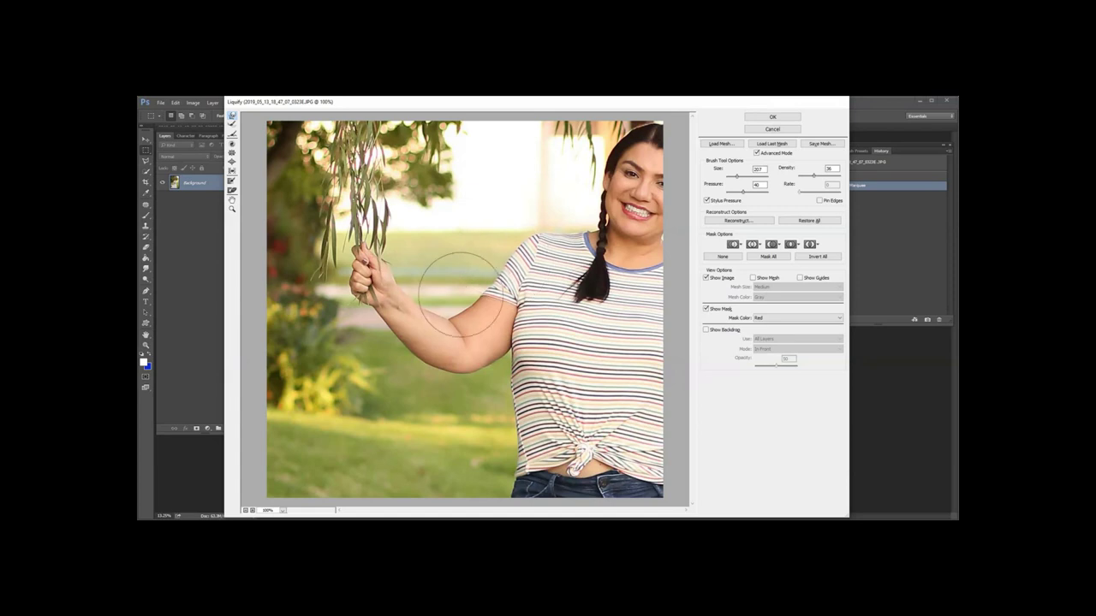
pyautogui.moveTo(440, 308)
pyautogui.mouseDown()
pyautogui.moveTo(391, 336)
pyautogui.moveTo(466, 271)
pyautogui.moveTo(411, 291)
pyautogui.moveTo(496, 282)
pyautogui.mouseUp()
pyautogui.moveTo(416, 283); pyautogui.dragTo(499, 278)
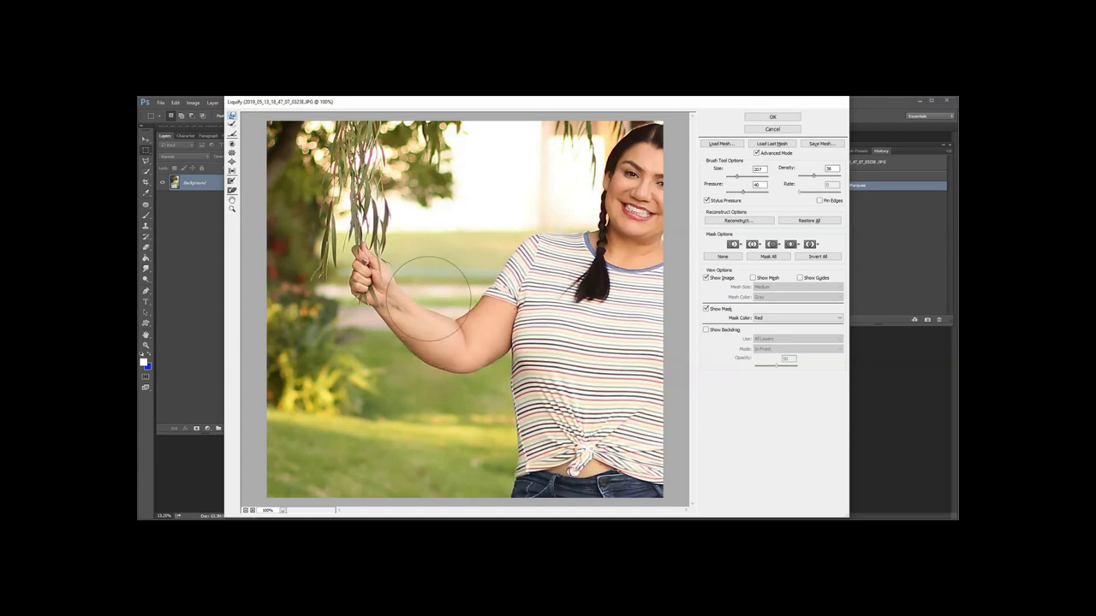
pyautogui.moveTo(388, 352)
pyautogui.mouseDown()
pyautogui.moveTo(398, 344)
pyautogui.moveTo(329, 344)
pyautogui.mouseUp()
pyautogui.moveTo(406, 352)
pyautogui.mouseDown()
pyautogui.moveTo(433, 358)
pyautogui.moveTo(421, 356)
pyautogui.moveTo(431, 369)
pyautogui.mouseUp()
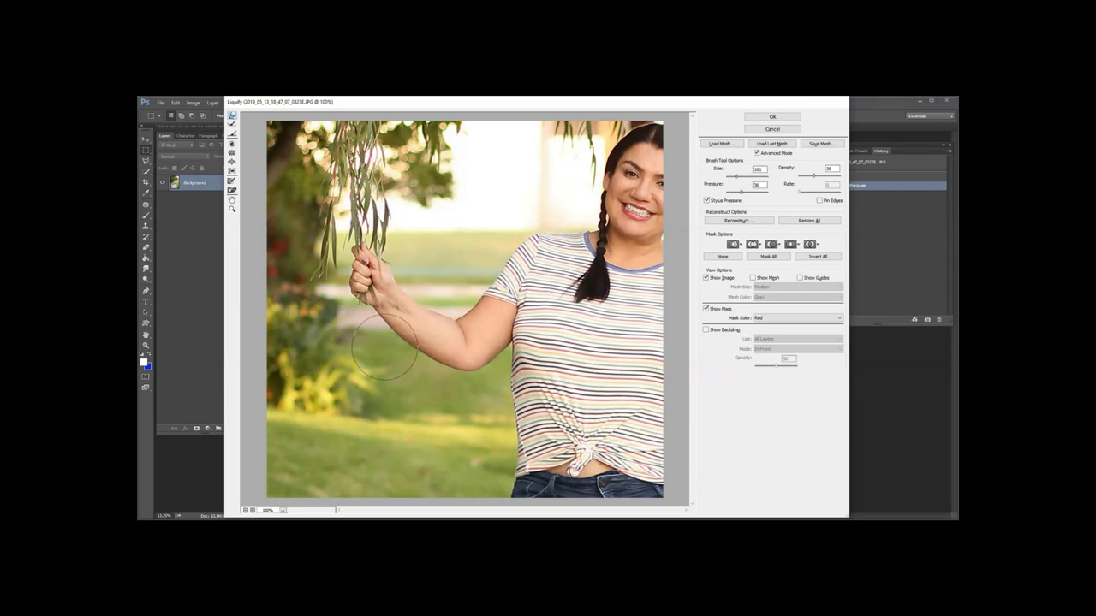
pyautogui.press('alt')
pyautogui.moveTo(466, 293); pyautogui.dragTo(443, 305)
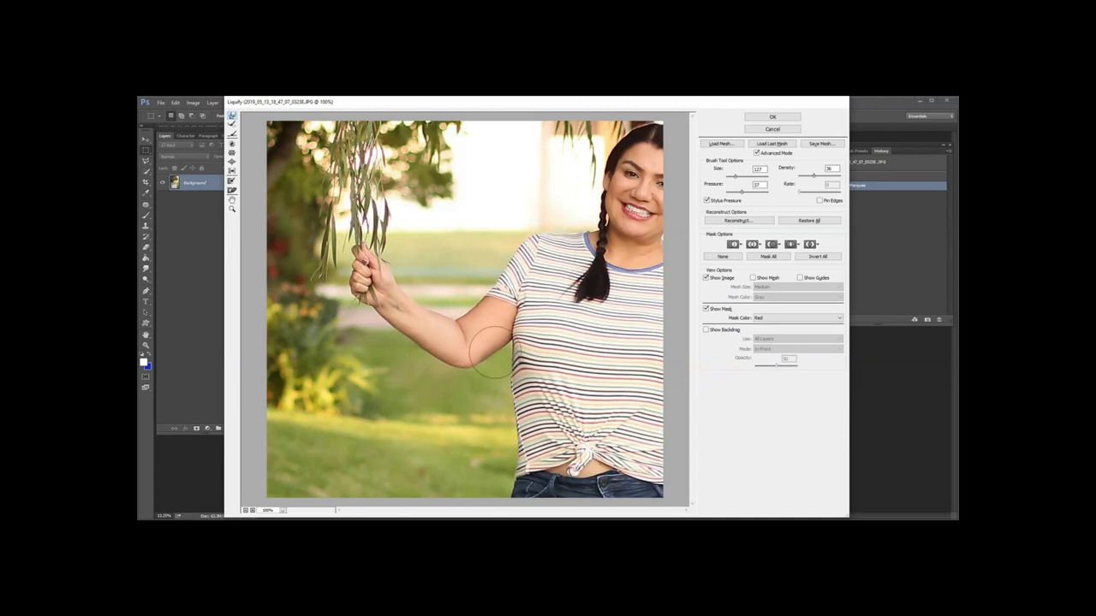
pyautogui.click(773, 118)
# Toggle the raised arm's Liquify edit for a before-and-after comparison and leave it undone.
pyautogui.hotkey('ctrl', 'z')
pyautogui.hotkey('ctrl', 'z')
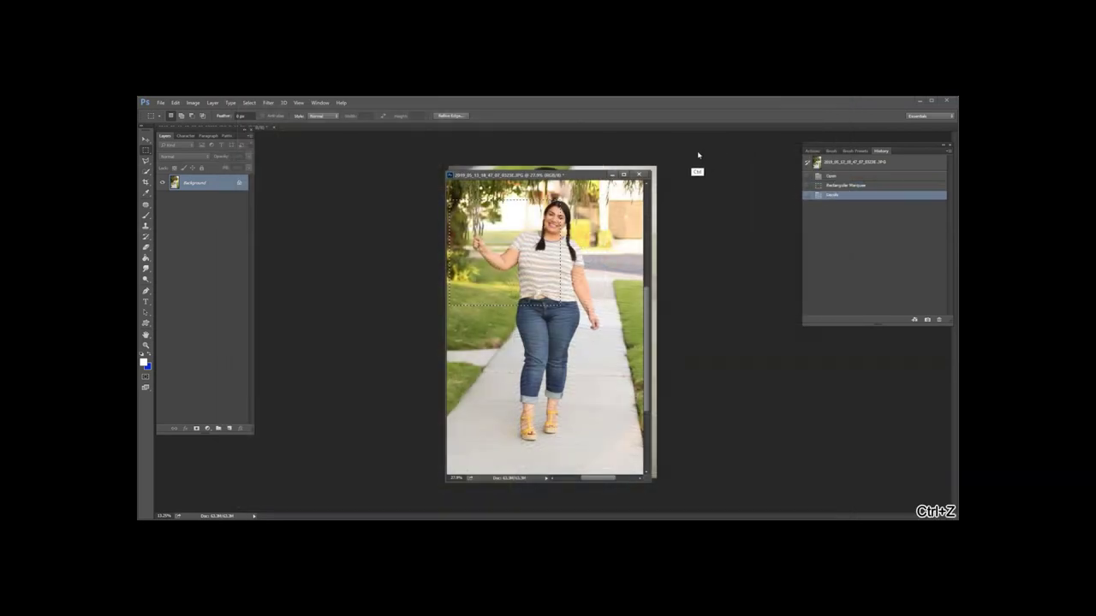
pyautogui.hotkey('ctrl', 'z')
pyautogui.hotkey('ctrl', 'z')
pyautogui.hotkey('ctrl', 'z')
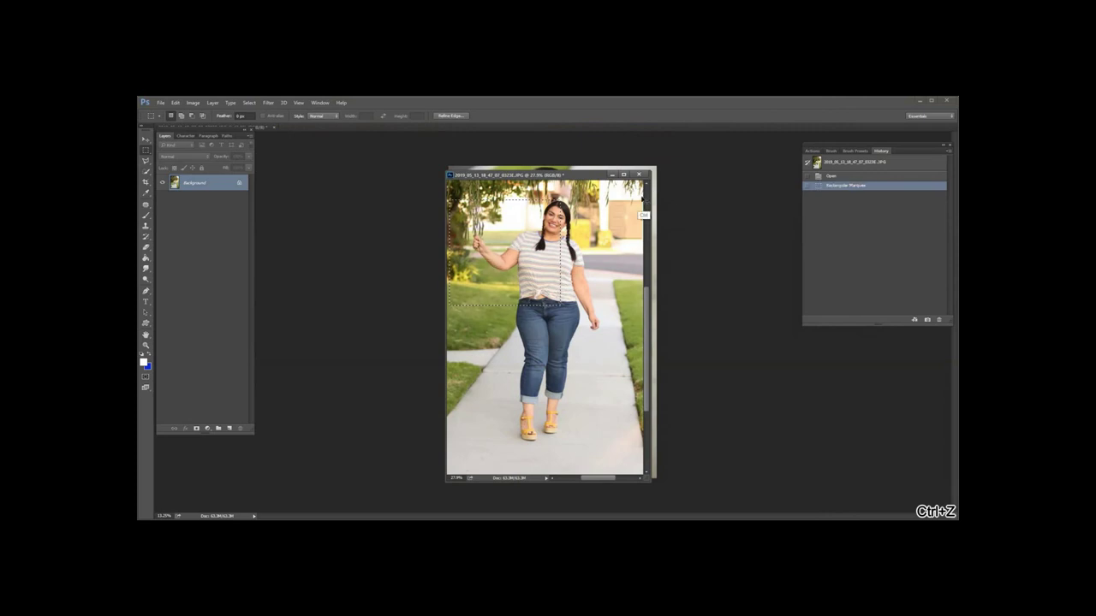
# Reshape the raised arm more subtly in Liquify on the same selection, apply it, and compare before and after.
pyautogui.hotkey('ctrl', 'shift', 'x')
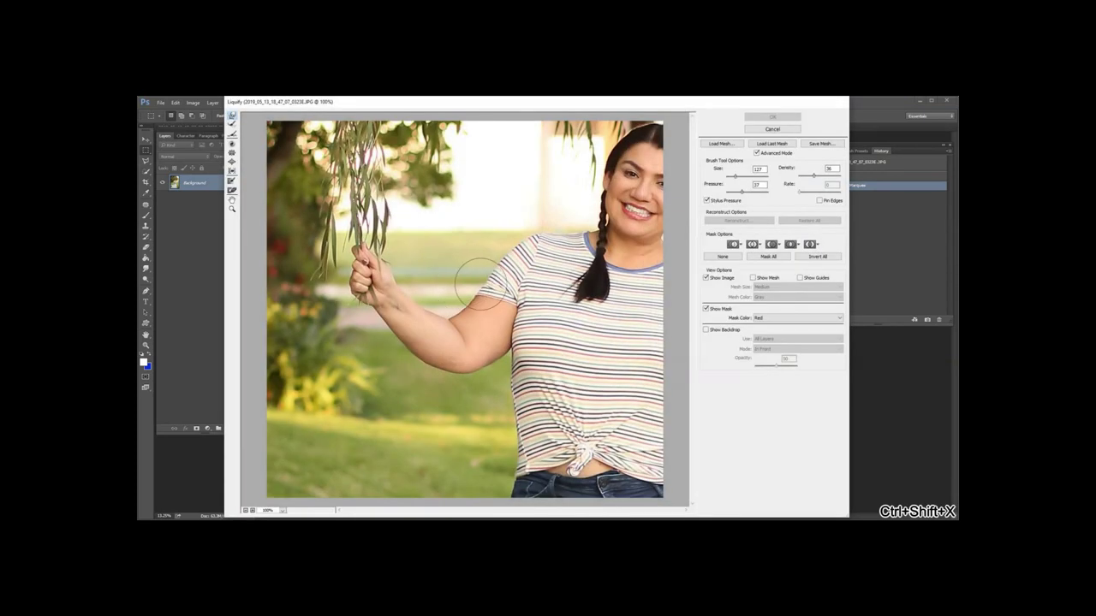
pyautogui.moveTo(486, 259); pyautogui.dragTo(503, 256)
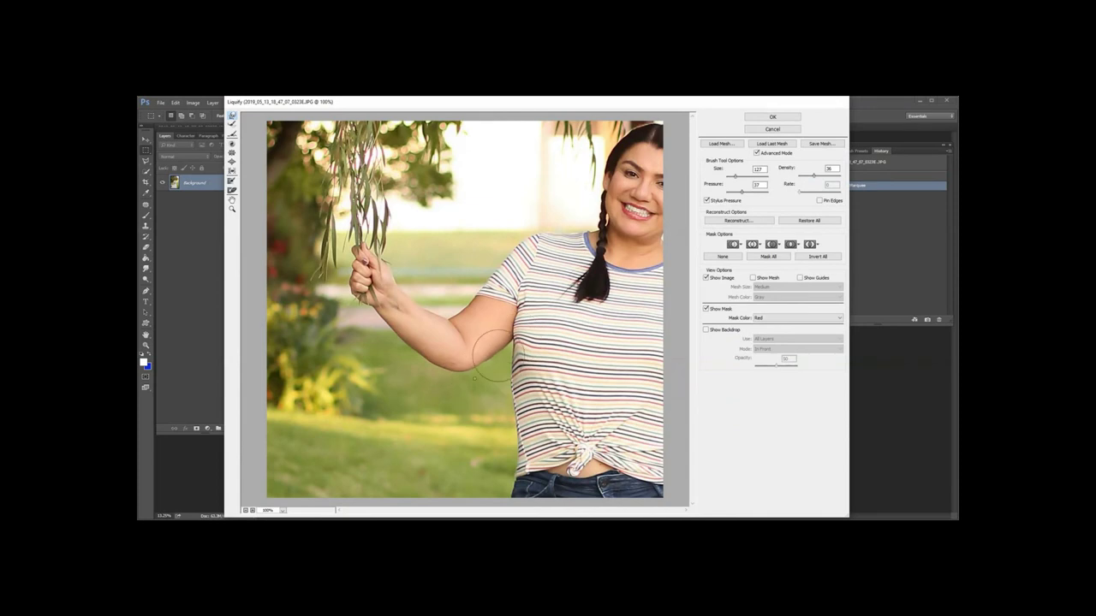
pyautogui.click(769, 115)
pyautogui.hotkey('ctrl', 'z')
pyautogui.hotkey('ctrl', 'z')
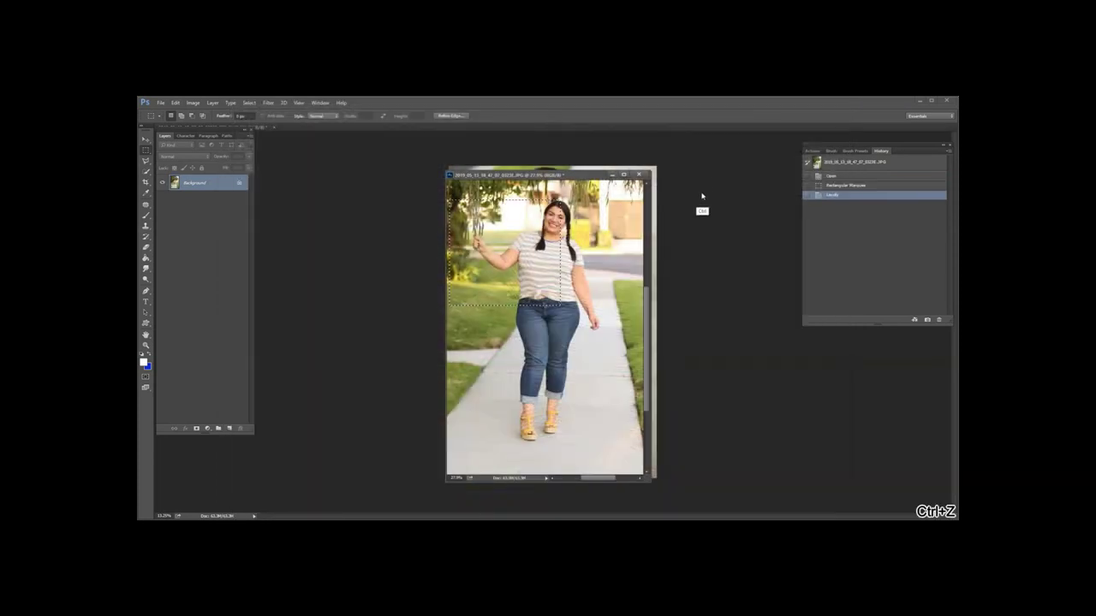
pyautogui.hotkey('ctrl', 'z')
pyautogui.click(543, 253)
# Select the torso and hips with a rectangular marquee and smooth the waist and hip contour below the raised arm in Liquify.
pyautogui.moveTo(476, 235); pyautogui.dragTo(631, 357)
pyautogui.hotkey('ctrl', 'shift', 'x')
pyautogui.moveTo(378, 262)
pyautogui.mouseDown()
pyautogui.moveTo(407, 270)
pyautogui.moveTo(410, 261)
pyautogui.moveTo(354, 250)
pyautogui.moveTo(377, 248)
pyautogui.moveTo(369, 292)
pyautogui.mouseUp()
pyautogui.moveTo(360, 235); pyautogui.dragTo(372, 235)
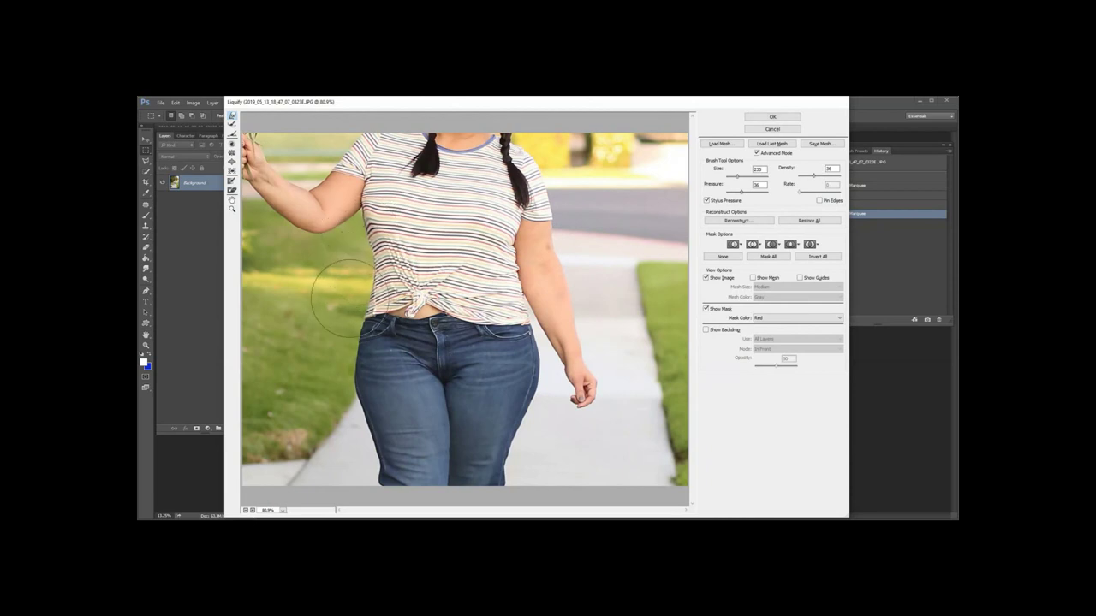
pyautogui.moveTo(340, 384)
pyautogui.mouseDown()
pyautogui.moveTo(351, 379)
pyautogui.moveTo(355, 407)
pyautogui.moveTo(308, 424)
pyautogui.moveTo(289, 454)
pyautogui.mouseUp()
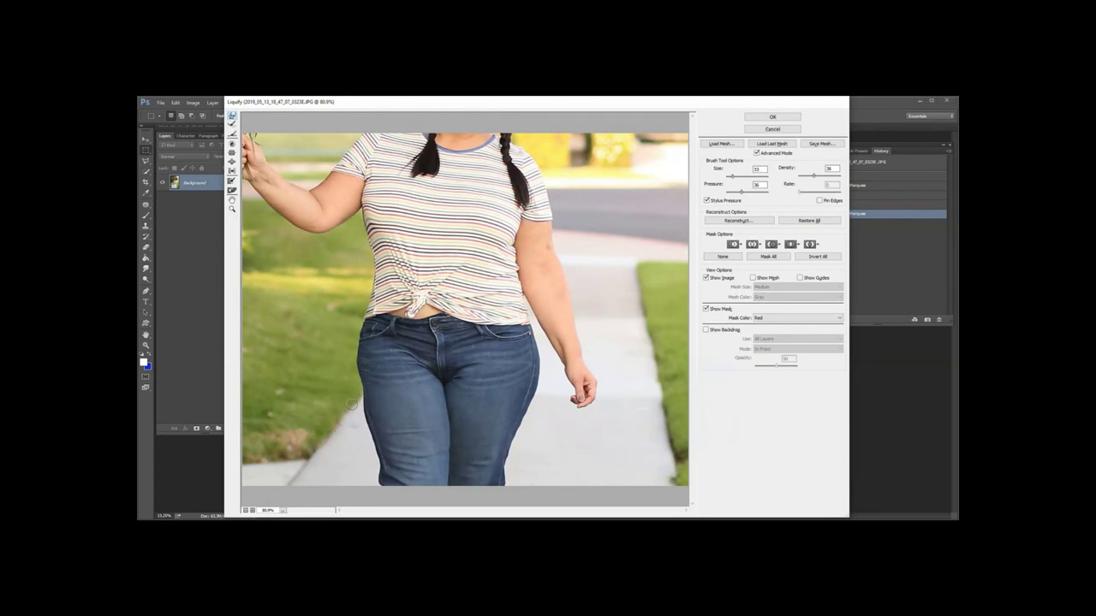
# Undo the last warp stroke, refine the hip and waistband outline below the raised arm, and apply Liquify.
pyautogui.hotkey('ctrl', 'z')
pyautogui.moveTo(354, 386)
pyautogui.mouseDown()
pyautogui.moveTo(396, 382)
pyautogui.moveTo(347, 389)
pyautogui.mouseUp()
pyautogui.moveTo(359, 335); pyautogui.dragTo(363, 337)
pyautogui.moveTo(362, 317); pyautogui.dragTo(387, 321)
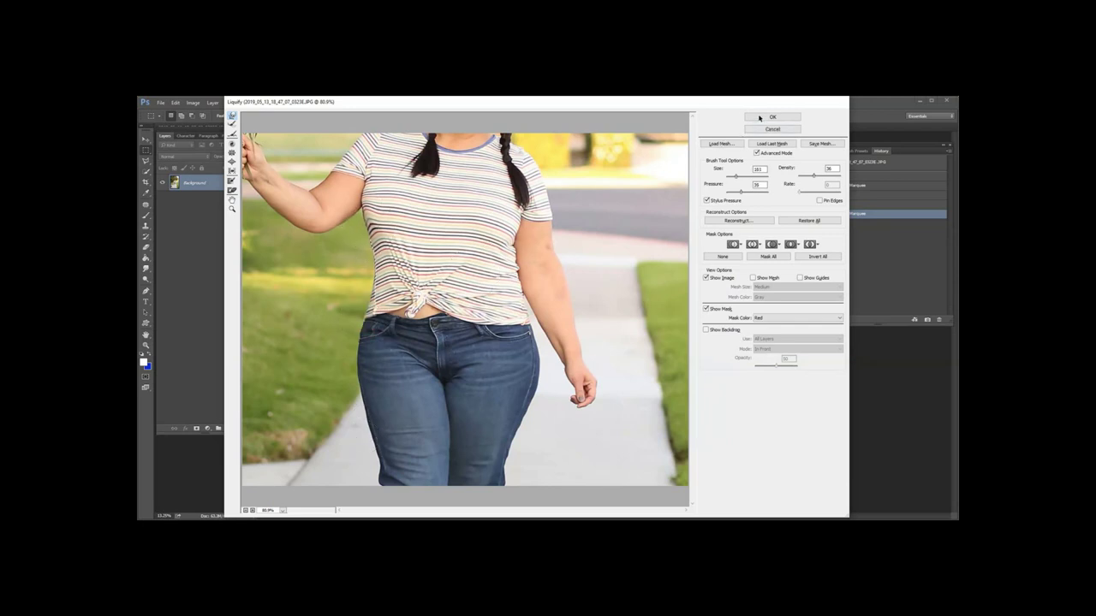
pyautogui.click(758, 118)
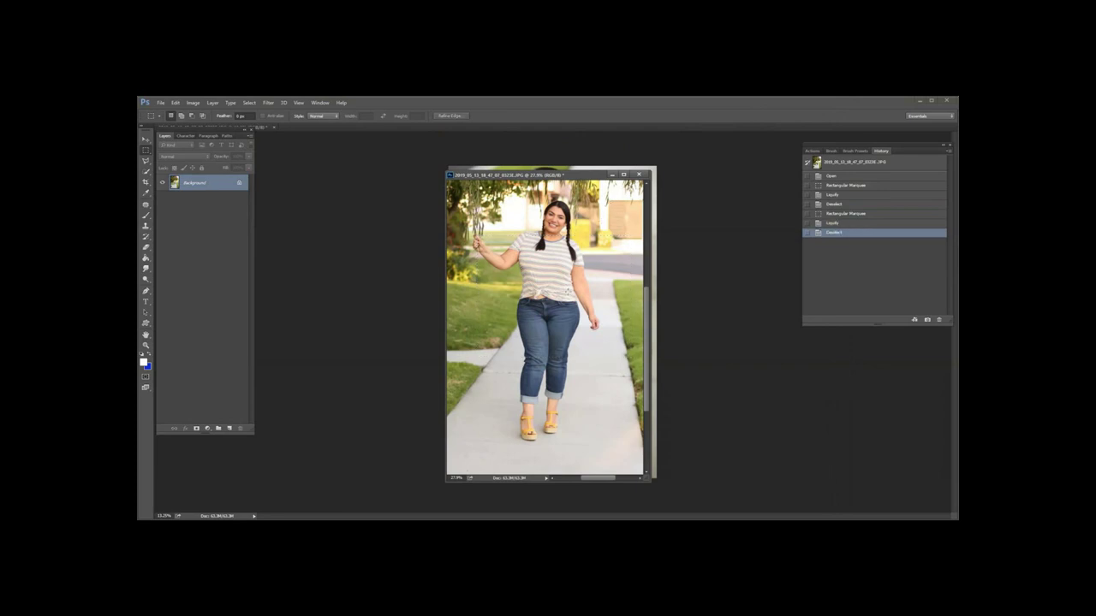
# Widen the portrait's window, select the body and lowered arm with a rectangular marquee, and open Liquify on it.
pyautogui.hotkey('ctrl', 'shift', 'x')
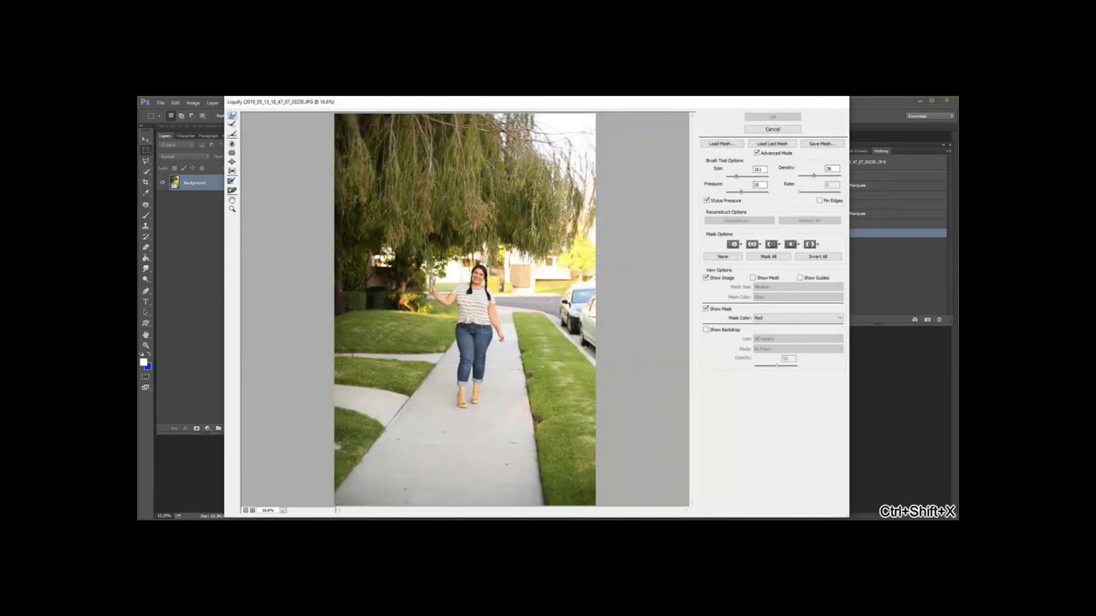
pyautogui.click(770, 128)
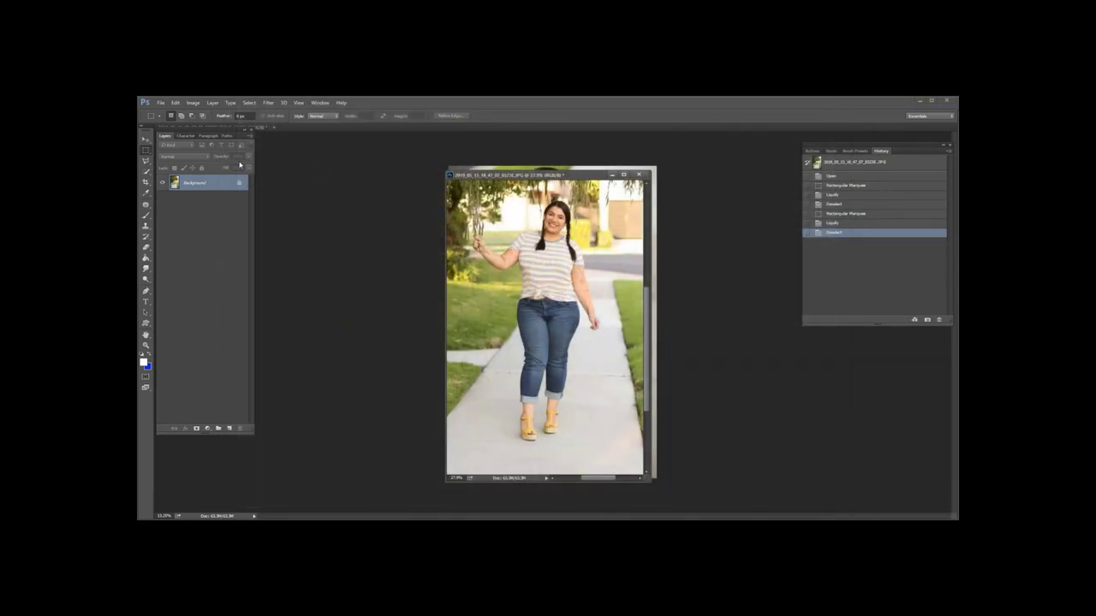
pyautogui.moveTo(556, 257); pyautogui.dragTo(737, 285)
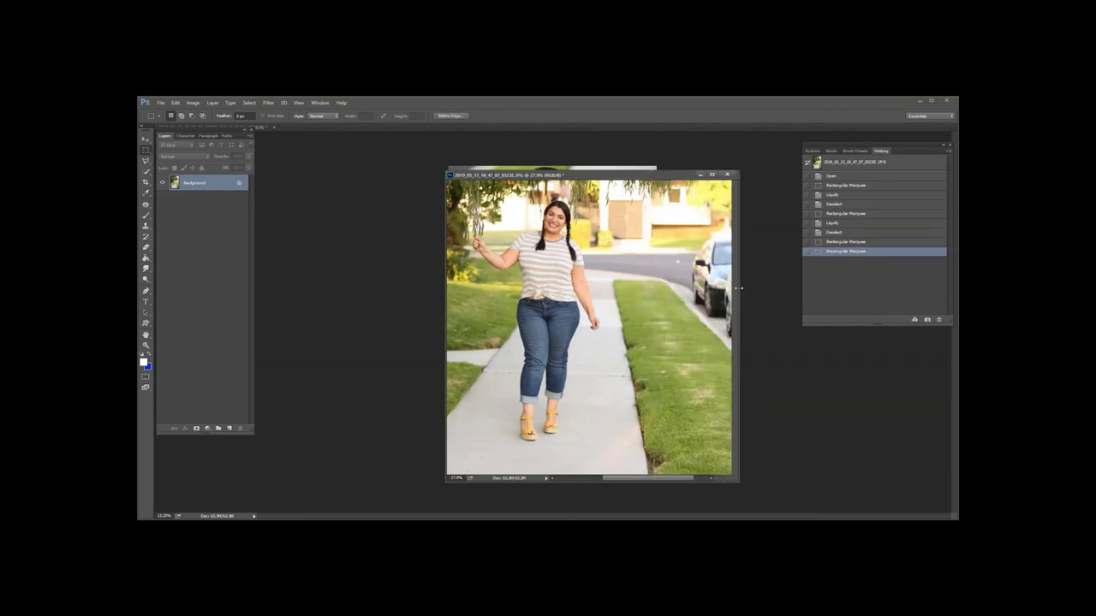
pyautogui.moveTo(510, 214)
pyautogui.mouseDown()
pyautogui.moveTo(516, 240)
pyautogui.moveTo(649, 366)
pyautogui.mouseUp()
pyautogui.hotkey('ctrl', 'shift', 'x')
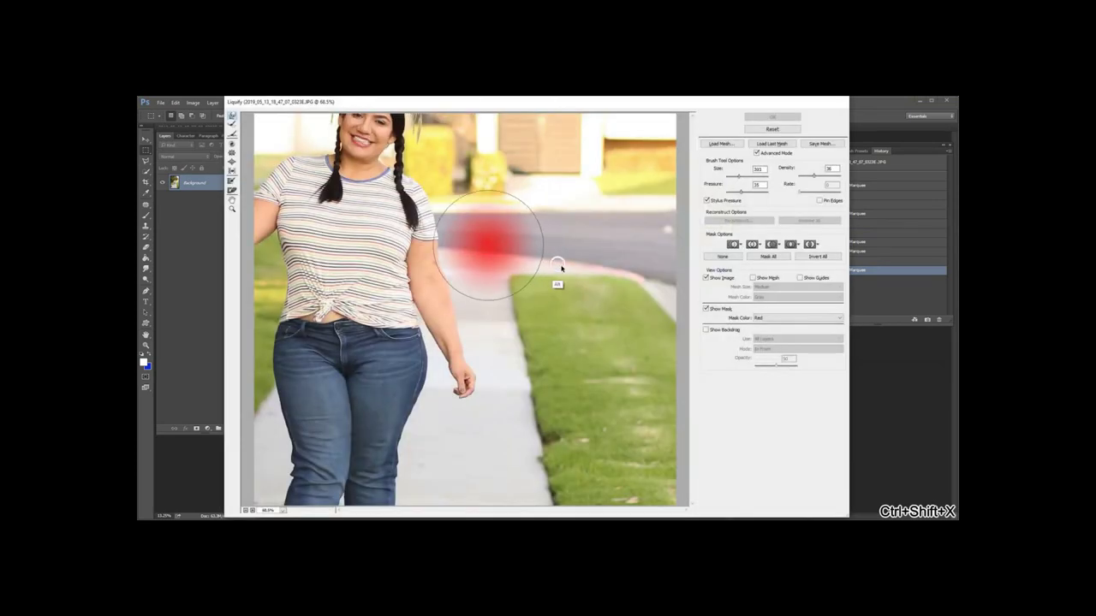
# Push the lowered arm and its sleeve inward in Liquify, starting with brush size 871 and continuing with smaller brushes.
pyautogui.moveTo(561, 268); pyautogui.dragTo(631, 292)
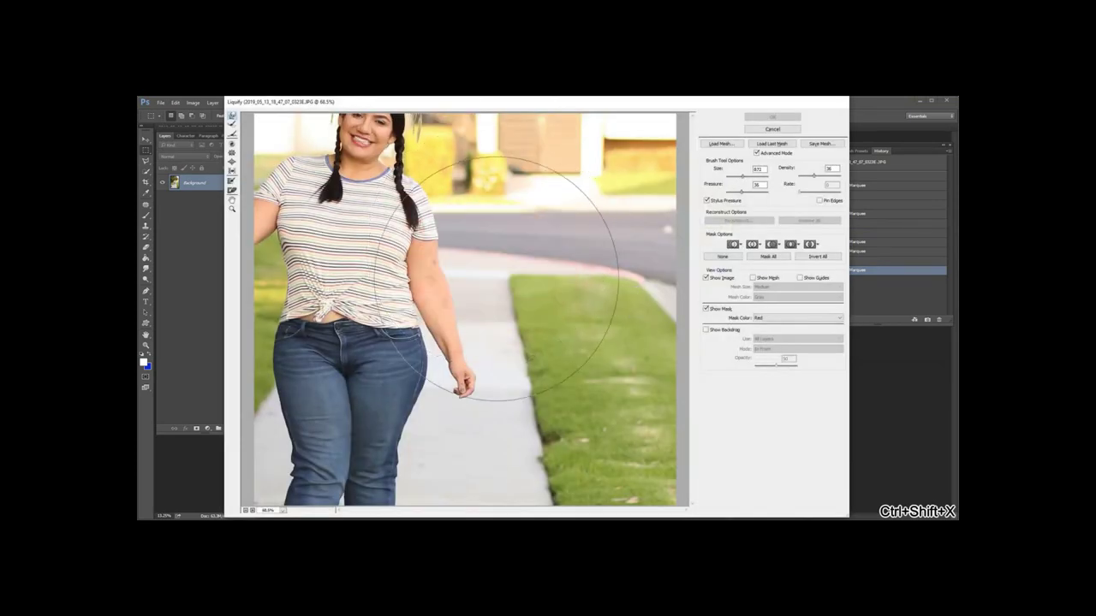
pyautogui.moveTo(488, 279)
pyautogui.mouseDown()
pyautogui.moveTo(441, 285)
pyautogui.moveTo(484, 279)
pyautogui.moveTo(459, 290)
pyautogui.moveTo(452, 269)
pyautogui.moveTo(342, 267)
pyautogui.mouseUp()
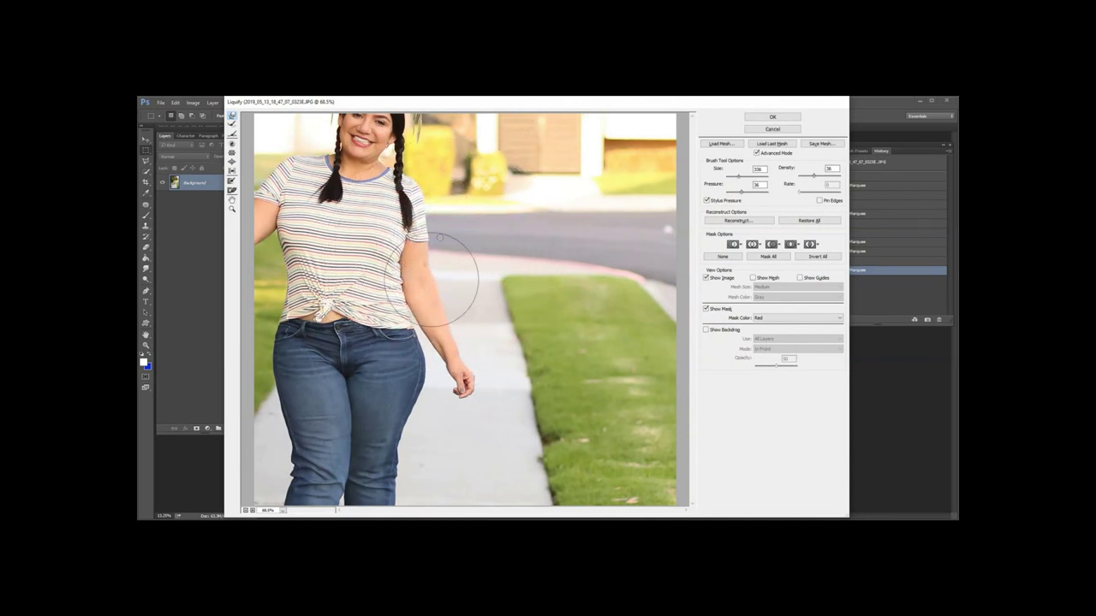
pyautogui.moveTo(432, 292); pyautogui.dragTo(389, 294)
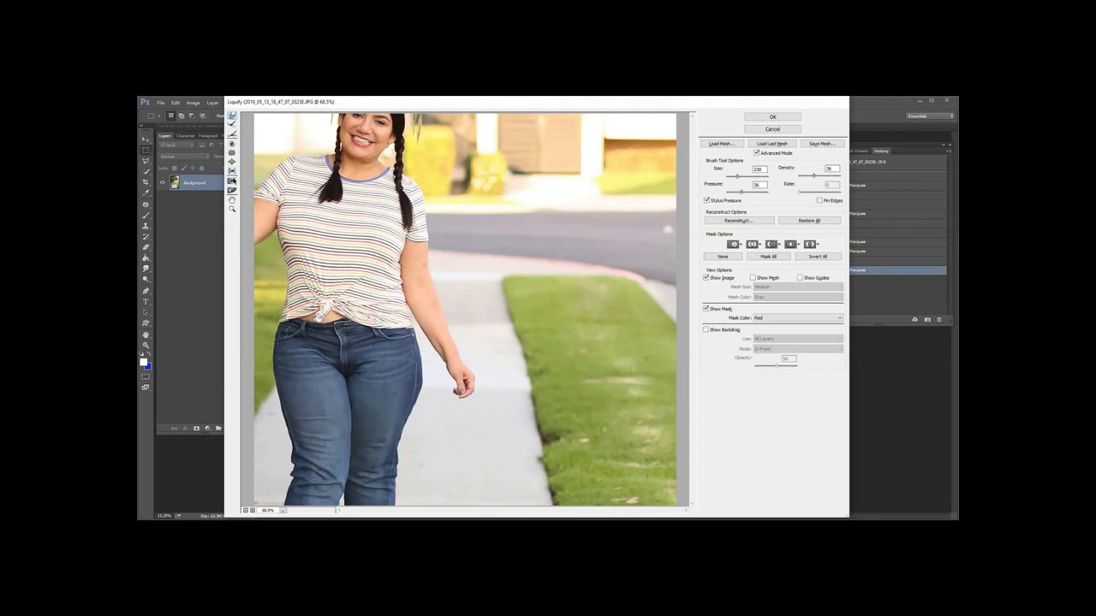
# Freeze the lowered forearm and hand with a mask, refine the adjacent hip with a smaller warp brush, and apply Liquify.
pyautogui.moveTo(418, 302)
pyautogui.mouseDown()
pyautogui.moveTo(458, 377)
pyautogui.moveTo(433, 316)
pyautogui.moveTo(433, 326)
pyautogui.mouseUp()
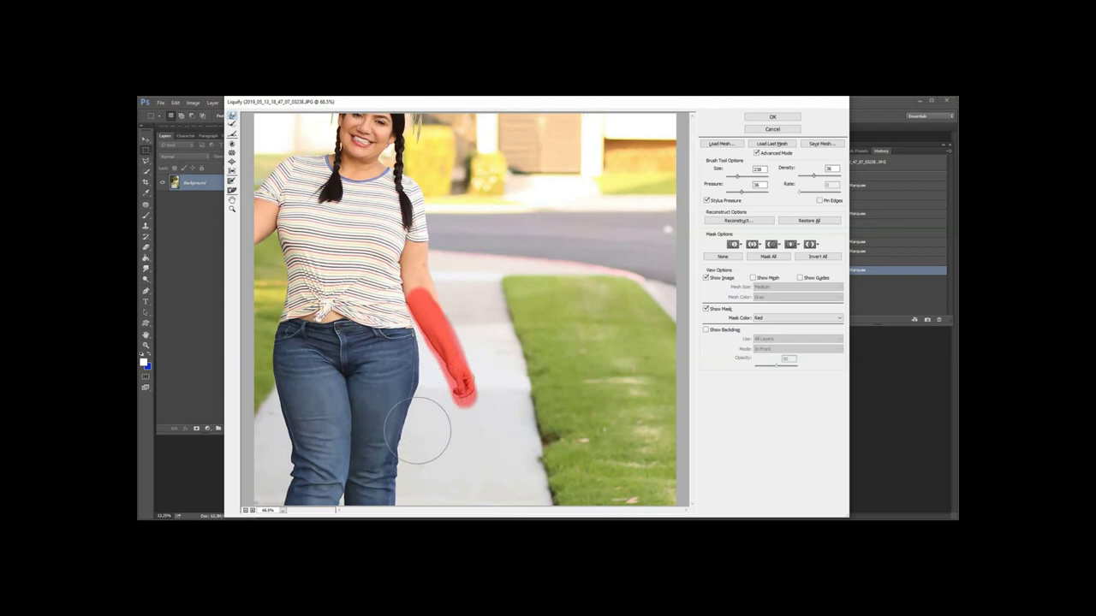
pyautogui.press('[')
pyautogui.press('[')
pyautogui.press('[')
pyautogui.press('[')
pyautogui.press('[')
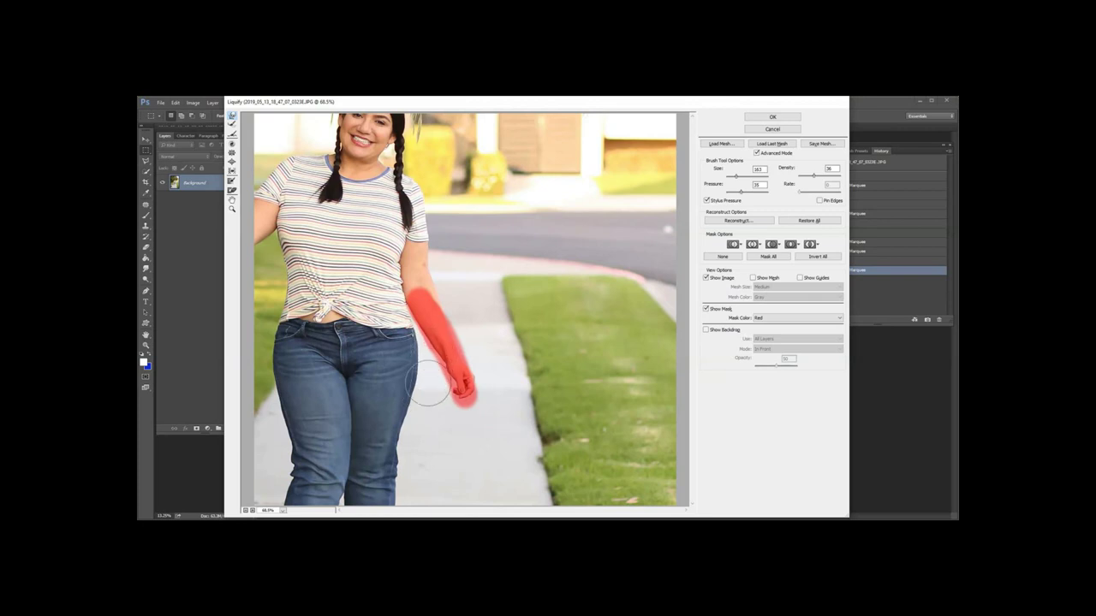
pyautogui.click(768, 118)
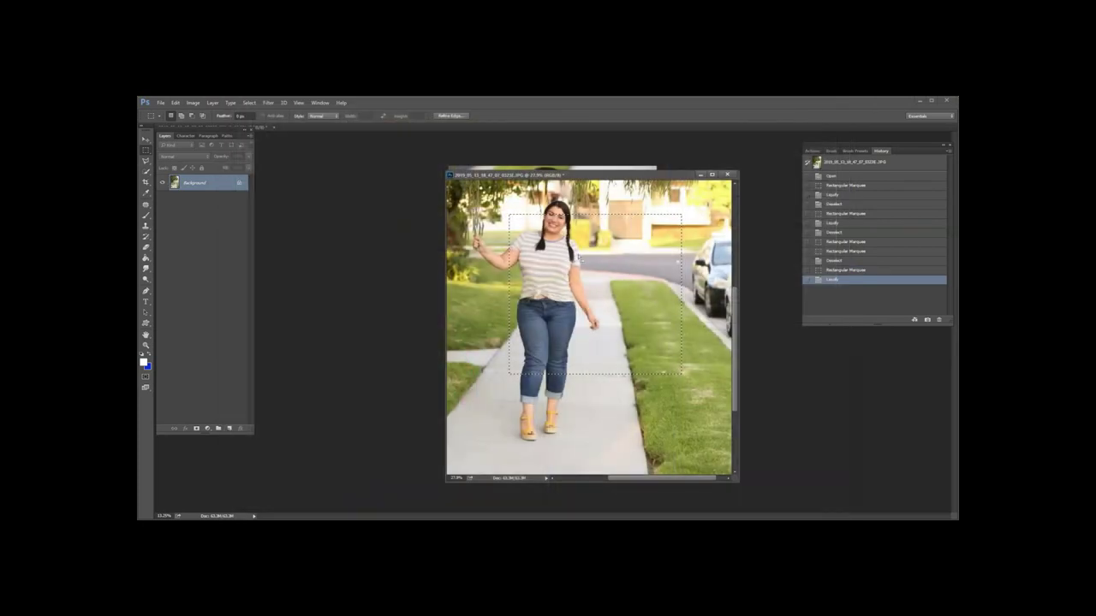
# Clear the selection and compare the original snapshot with the latest edited state in the walking portrait's history.
pyautogui.hotkey('ctrl', 'd')
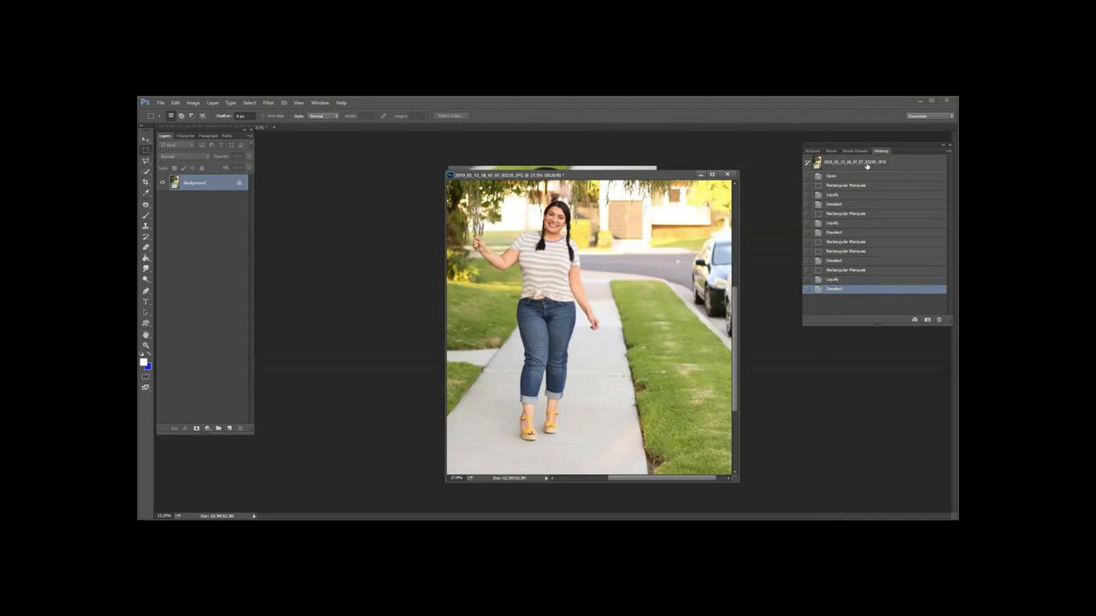
pyautogui.click(874, 163)
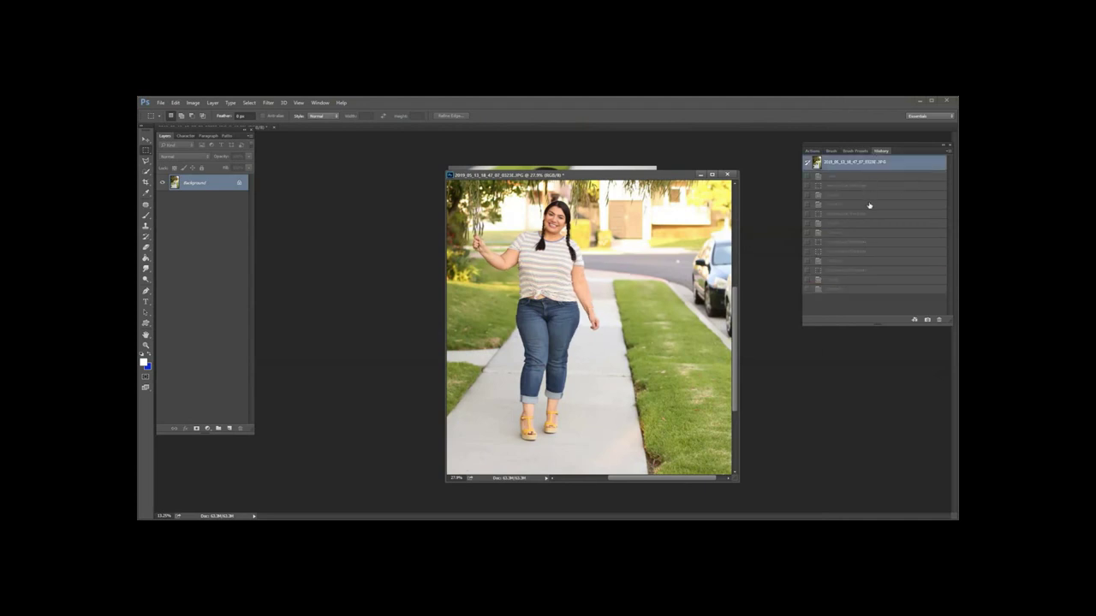
pyautogui.click(839, 290)
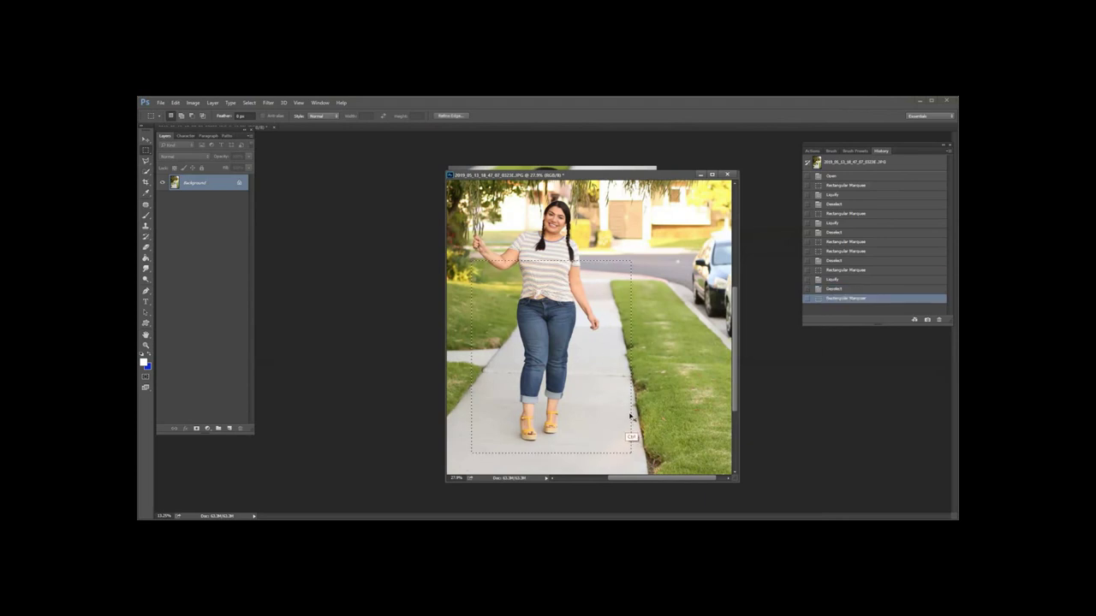
# Slim the hips and jeans contours in Liquify on the marquee-selected lower body, and apply the filter.
pyautogui.hotkey('ctrl', 'shift', 'x')
pyautogui.moveTo(377, 253)
pyautogui.mouseDown()
pyautogui.moveTo(409, 257)
pyautogui.moveTo(401, 280)
pyautogui.mouseUp()
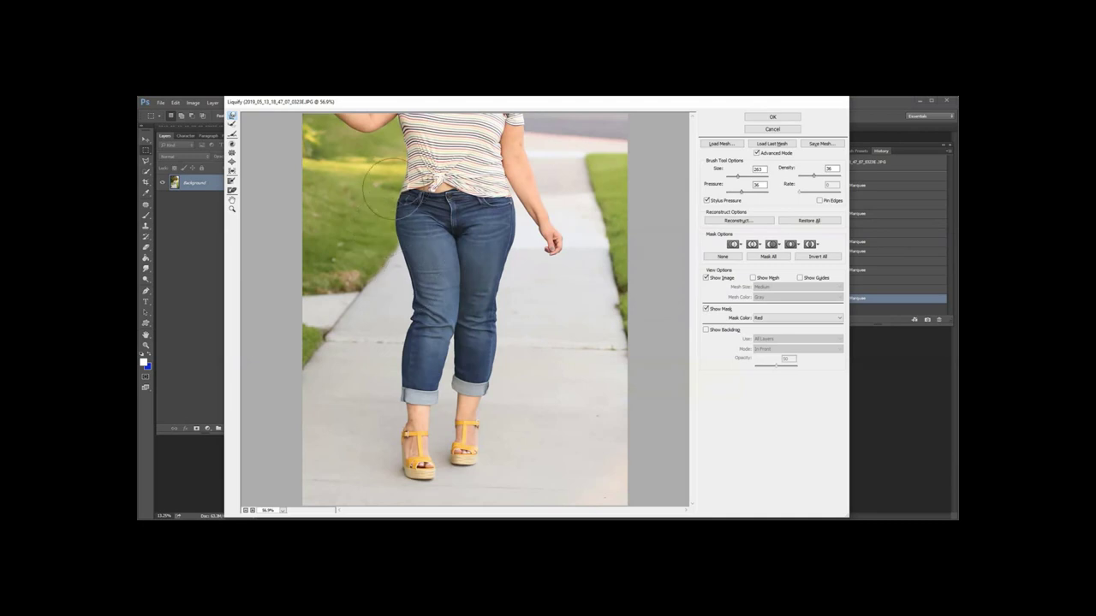
pyautogui.press('alt')
pyautogui.moveTo(526, 242)
pyautogui.mouseDown()
pyautogui.moveTo(484, 249)
pyautogui.moveTo(514, 246)
pyautogui.mouseUp()
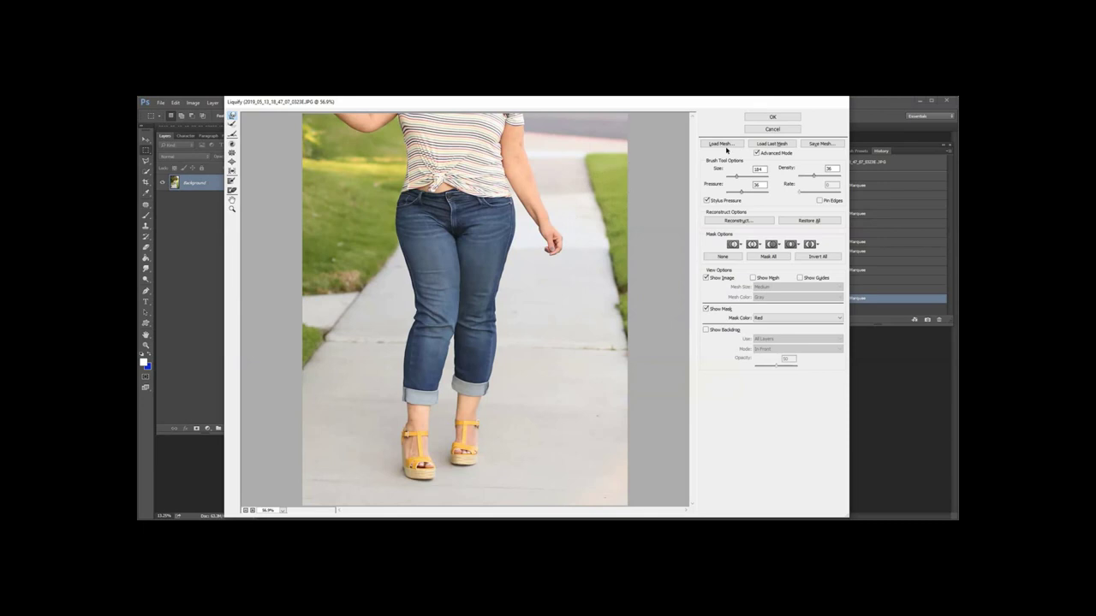
pyautogui.click(765, 117)
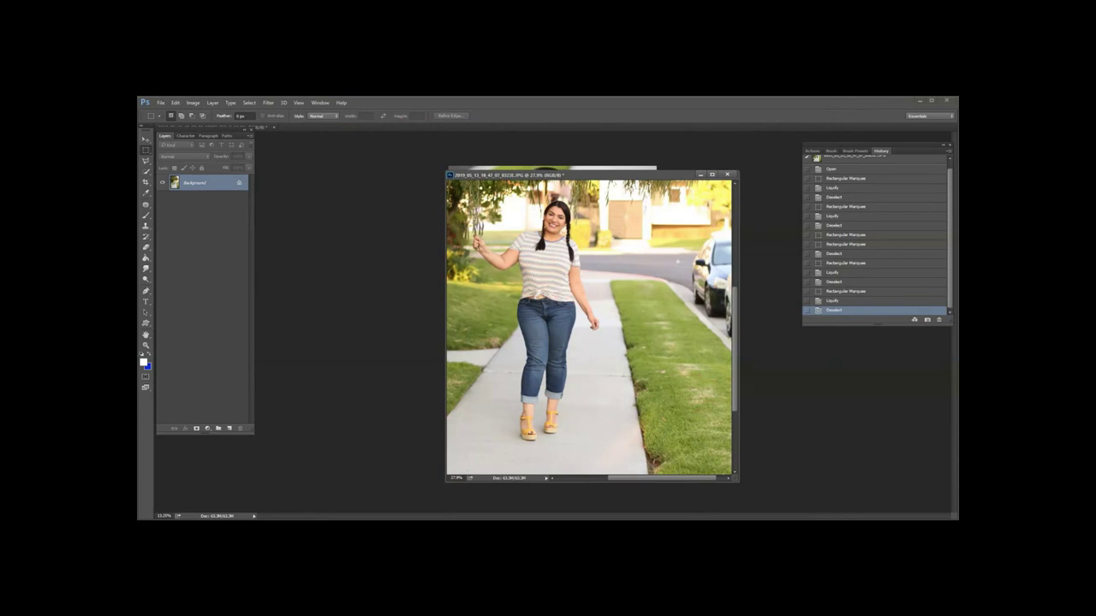
# Select the figure from head to hips with a rectangular marquee, refine the upper body in Liquify, and apply it.
pyautogui.moveTo(523, 267); pyautogui.dragTo(620, 340)
pyautogui.hotkey('ctrl', 'shift', 'x')
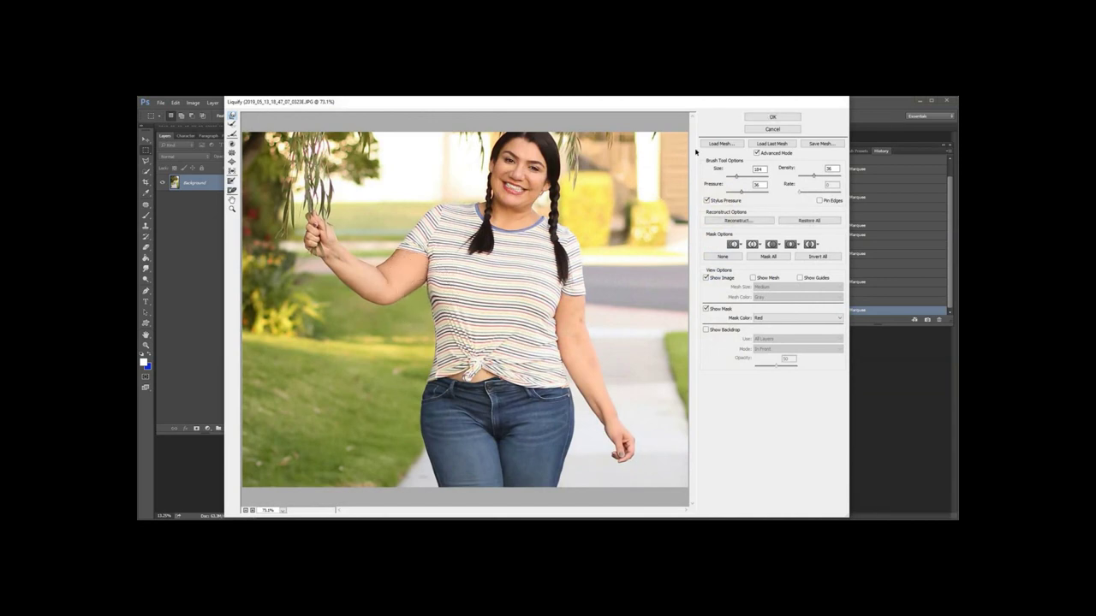
pyautogui.click(757, 119)
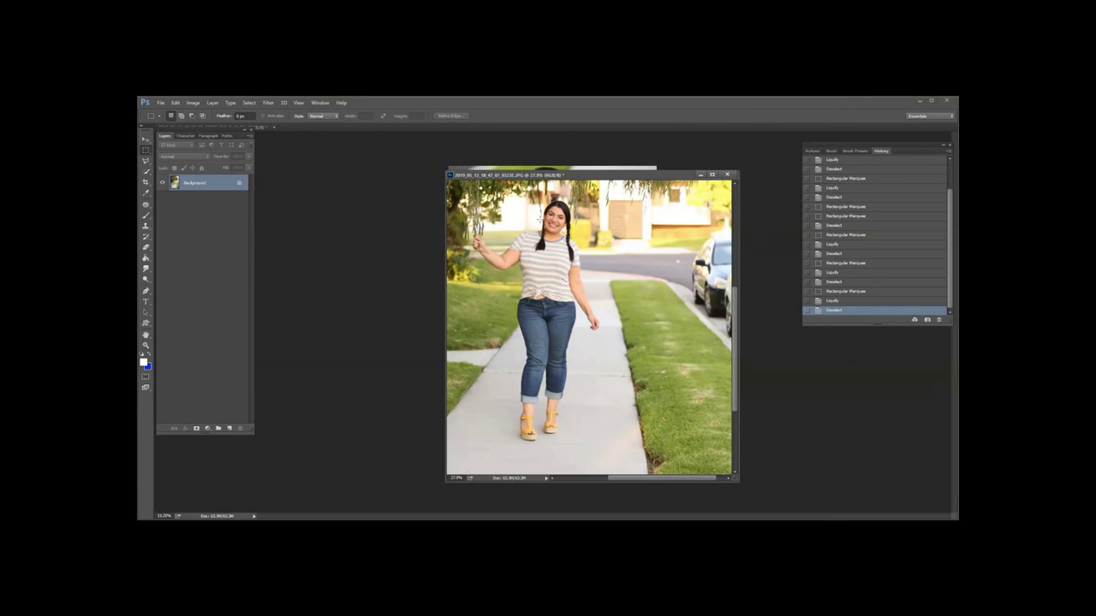
pyautogui.moveTo(526, 209)
pyautogui.mouseDown()
pyautogui.moveTo(597, 236)
pyautogui.moveTo(589, 251)
pyautogui.mouseUp()
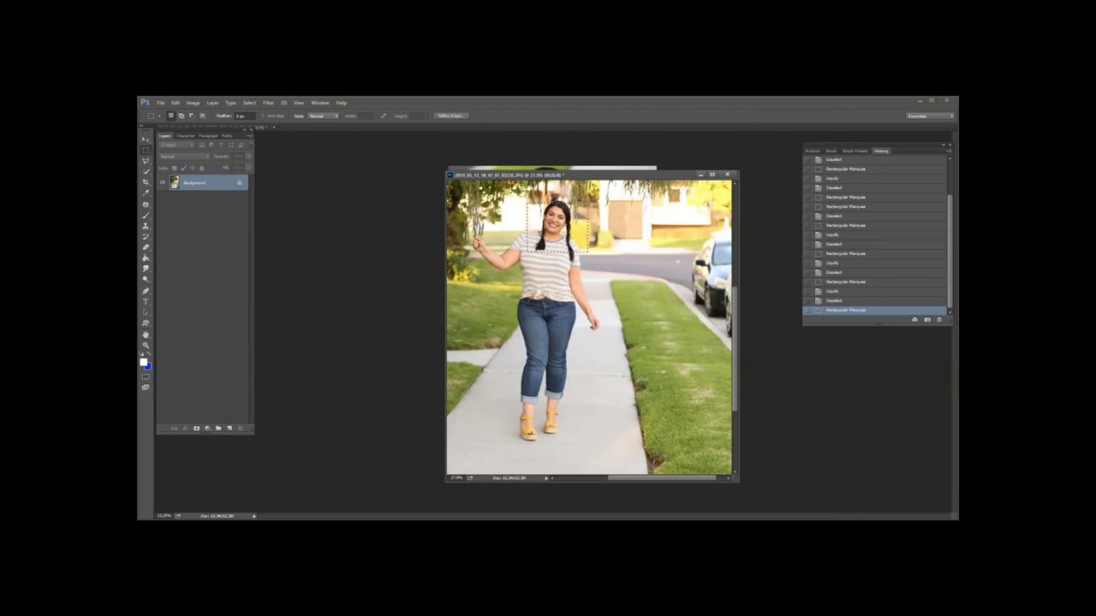
pyautogui.hotkey('ctrl', 'shift', 'x')
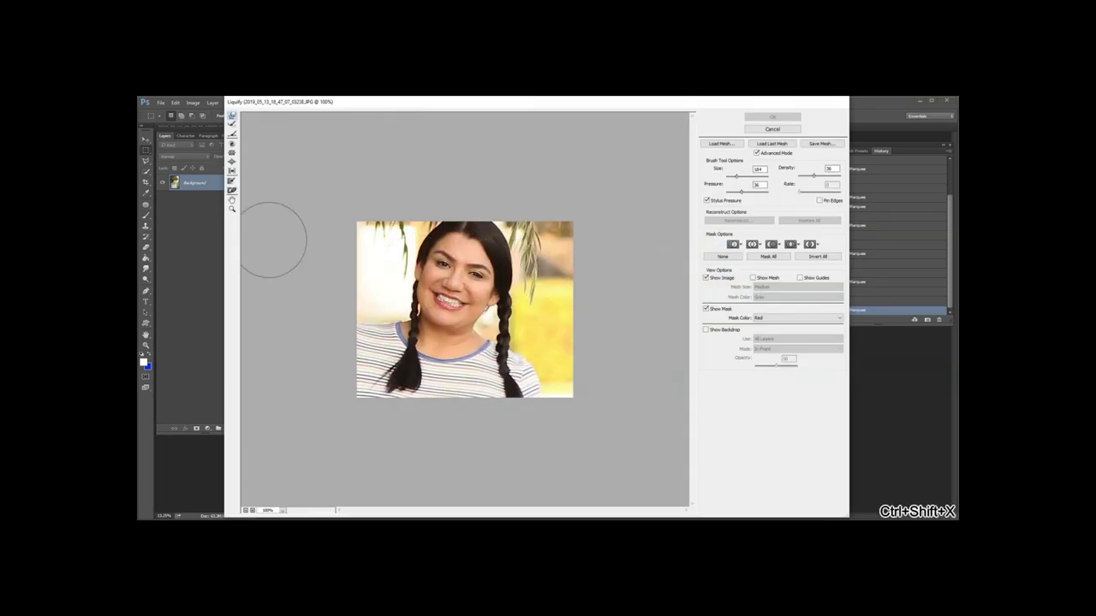
pyautogui.moveTo(415, 306); pyautogui.dragTo(387, 307)
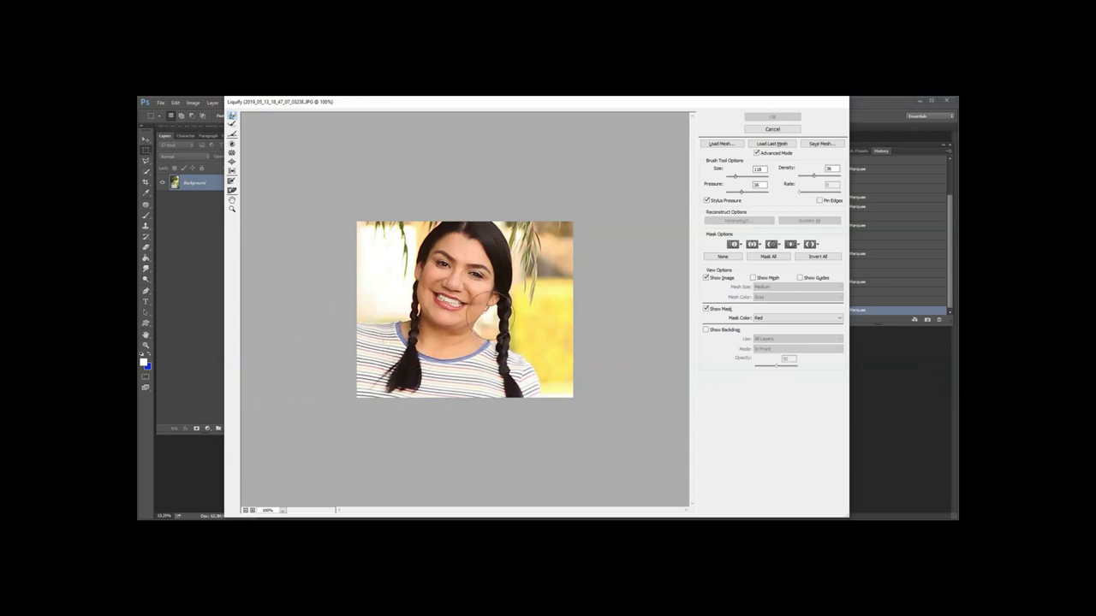
pyautogui.moveTo(472, 337); pyautogui.dragTo(462, 346)
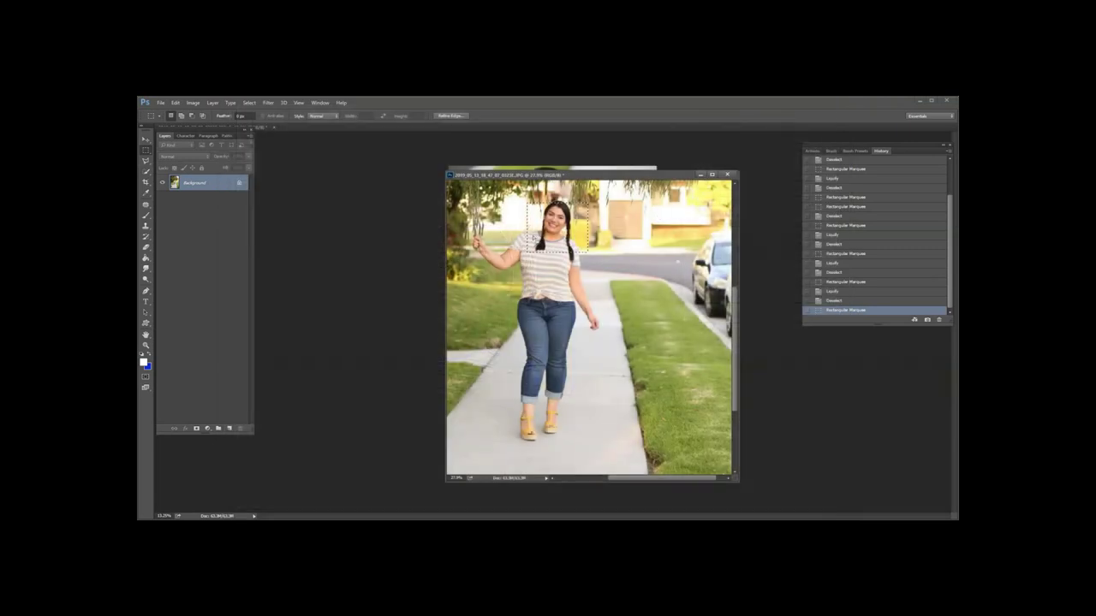
pyautogui.hotkey('ctrl', 'd')
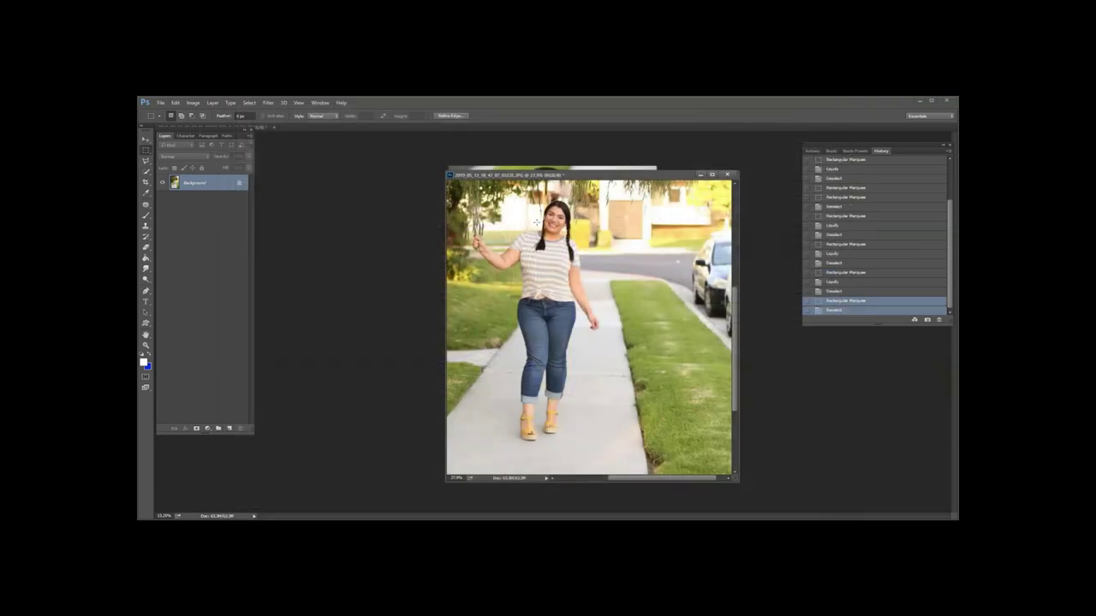
# Select the head and shoulders with a rectangular marquee, open Liquify, and freeze the lower face along the jawline with a mask.
pyautogui.moveTo(559, 225); pyautogui.dragTo(591, 246)
pyautogui.hotkey('ctrl', 'shift', 'x')
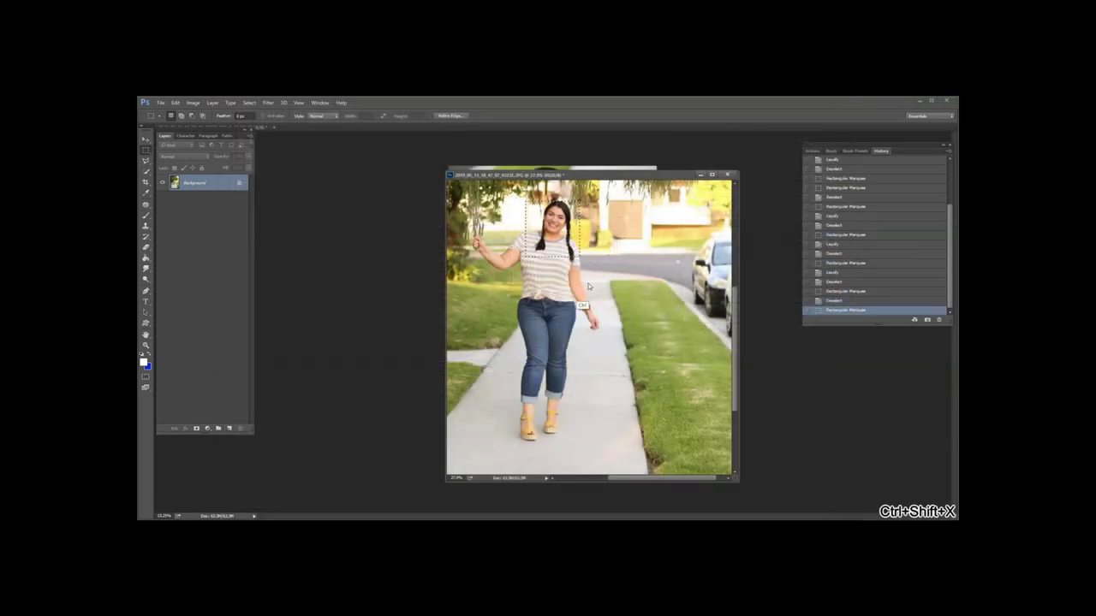
pyautogui.hotkey('ctrl', '+')
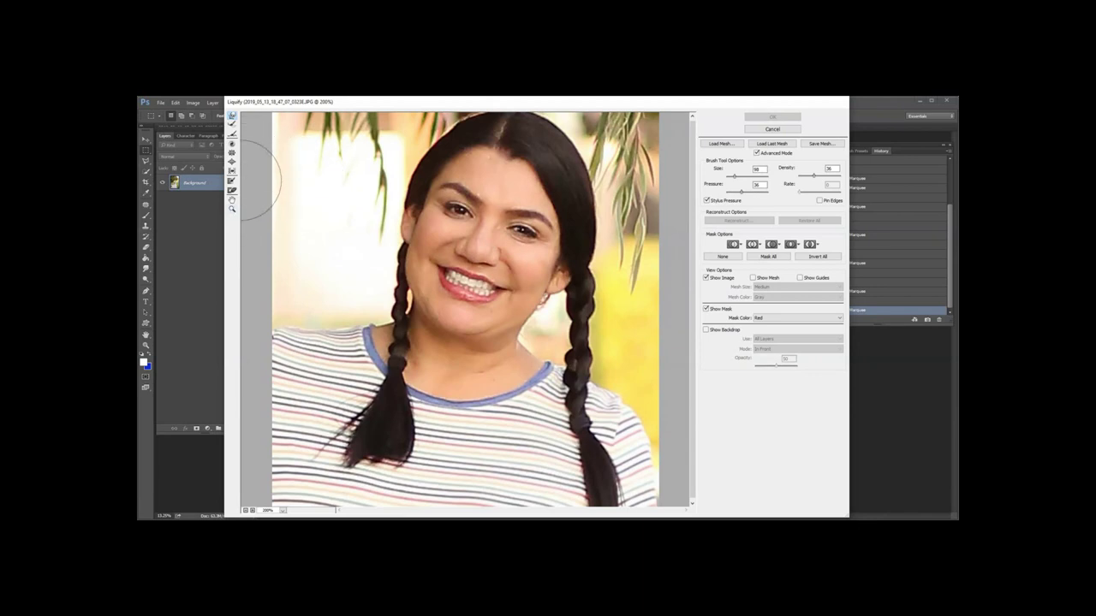
pyautogui.press('f')
pyautogui.moveTo(408, 298)
pyautogui.mouseDown()
pyautogui.moveTo(424, 291)
pyautogui.moveTo(374, 324)
pyautogui.mouseUp()
pyautogui.moveTo(426, 237)
pyautogui.mouseDown()
pyautogui.moveTo(417, 275)
pyautogui.moveTo(436, 306)
pyautogui.moveTo(468, 321)
pyautogui.moveTo(535, 292)
pyautogui.moveTo(494, 320)
pyautogui.moveTo(448, 316)
pyautogui.moveTo(487, 309)
pyautogui.moveTo(565, 245)
pyautogui.mouseUp()
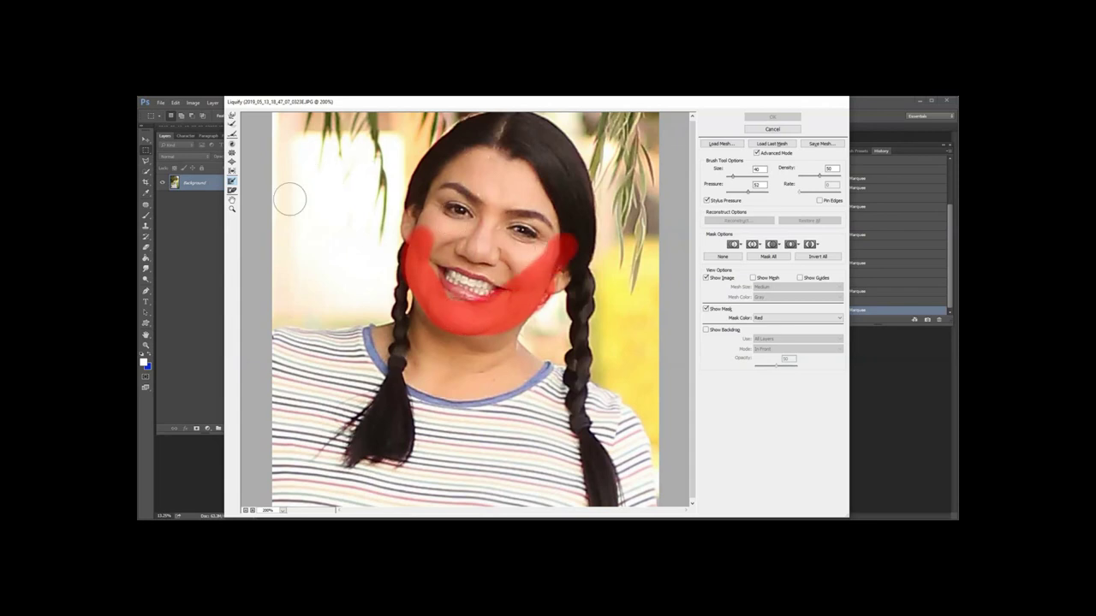
# Extend the freeze mask in Liquify along the shirt's neckline from one shoulder to the other.
pyautogui.click(232, 191)
pyautogui.keyDown('alt'); pyautogui.rightClick(463, 363); pyautogui.keyUp('alt')
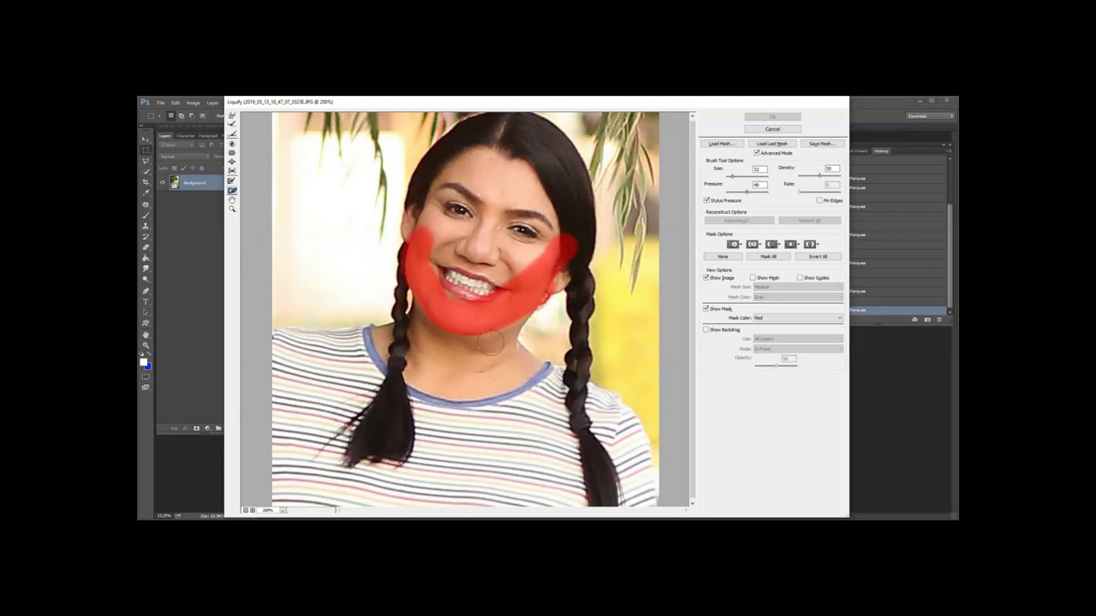
pyautogui.click(233, 116)
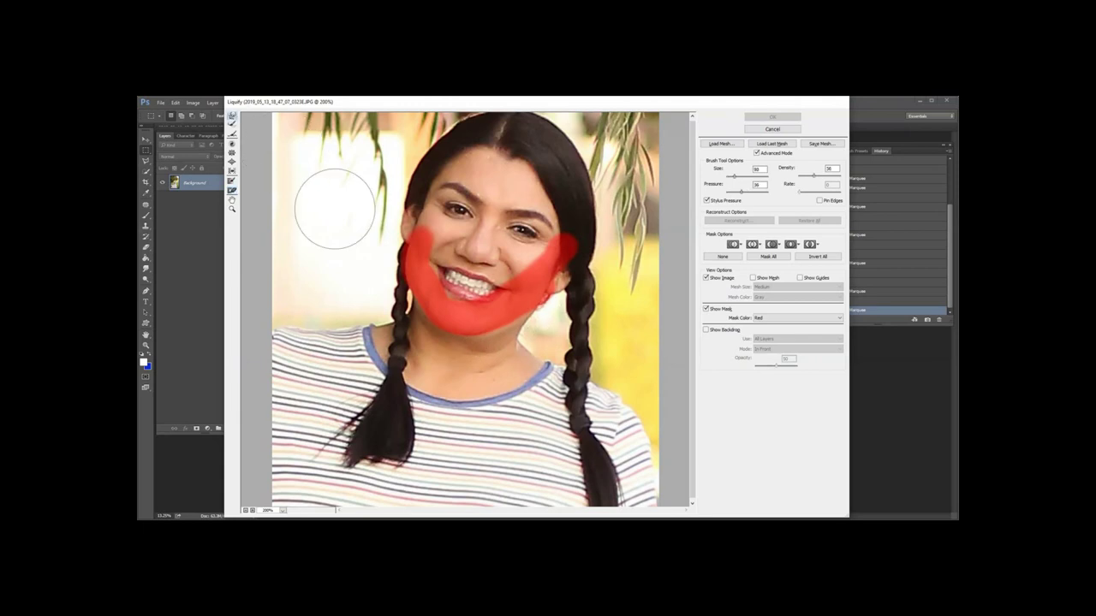
pyautogui.click(232, 182)
pyautogui.moveTo(359, 335)
pyautogui.mouseDown()
pyautogui.moveTo(383, 364)
pyautogui.moveTo(355, 317)
pyautogui.moveTo(363, 311)
pyautogui.moveTo(401, 387)
pyautogui.moveTo(440, 406)
pyautogui.moveTo(504, 397)
pyautogui.moveTo(567, 350)
pyautogui.mouseUp()
pyautogui.click(232, 116)
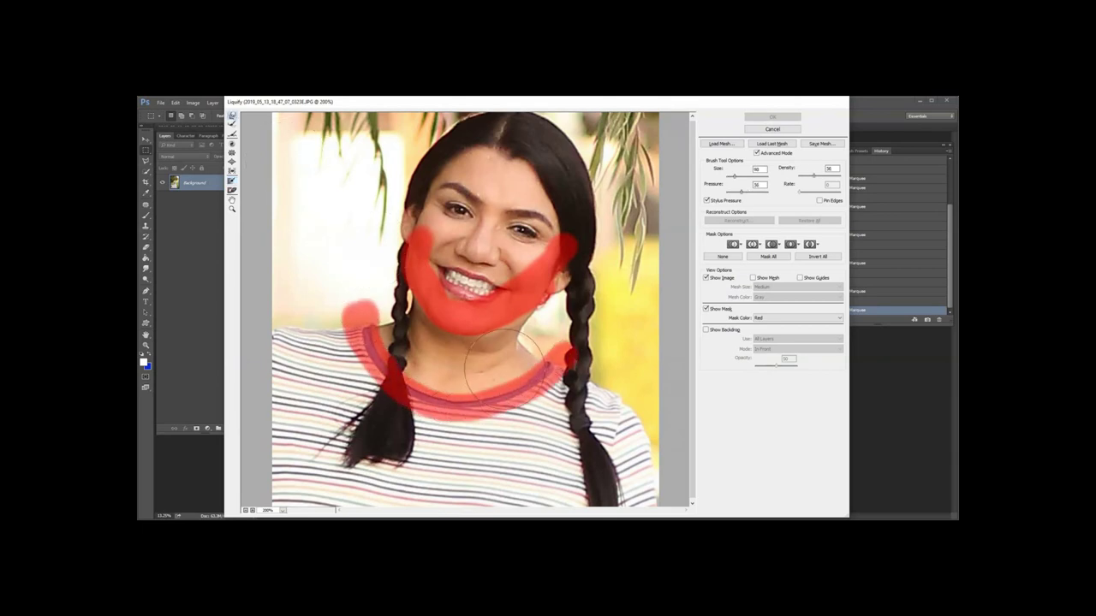
# Slim the neck between the frozen jaw and neckline with the warp brush, undo the last stroke, and apply Liquify.
pyautogui.moveTo(511, 355); pyautogui.dragTo(467, 364)
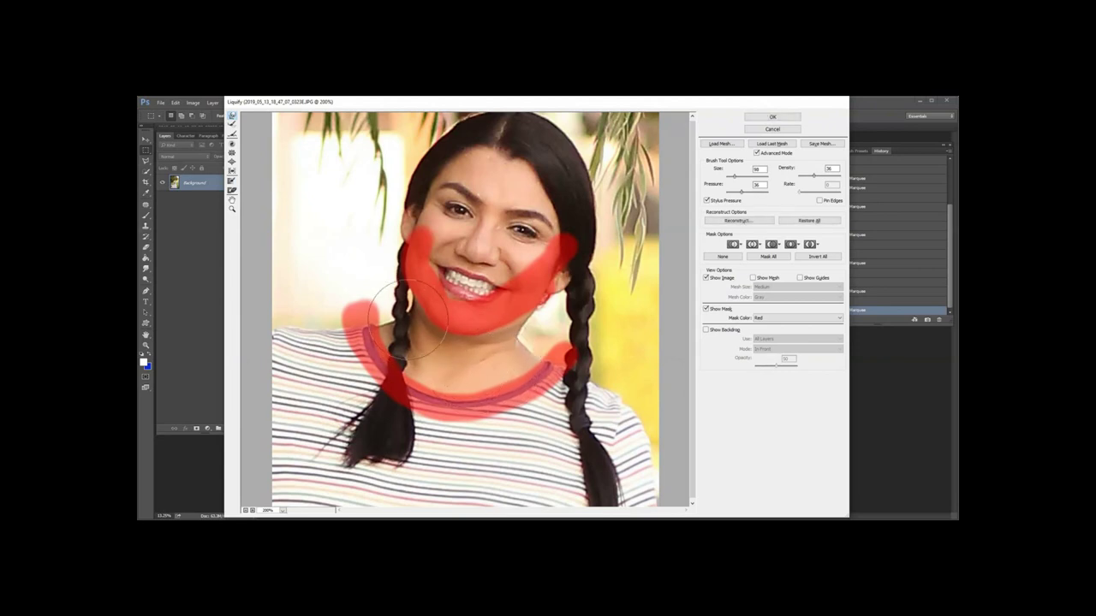
pyautogui.moveTo(533, 359)
pyautogui.mouseDown()
pyautogui.moveTo(526, 346)
pyautogui.moveTo(540, 360)
pyautogui.moveTo(477, 367)
pyautogui.moveTo(514, 366)
pyautogui.mouseUp()
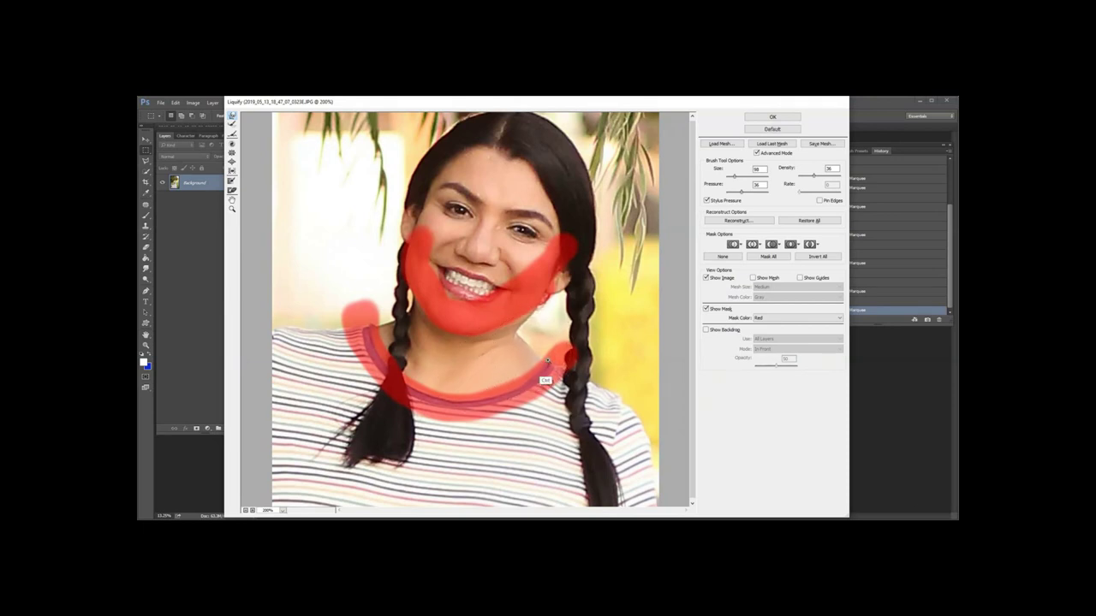
pyautogui.hotkey('ctrl', 'z')
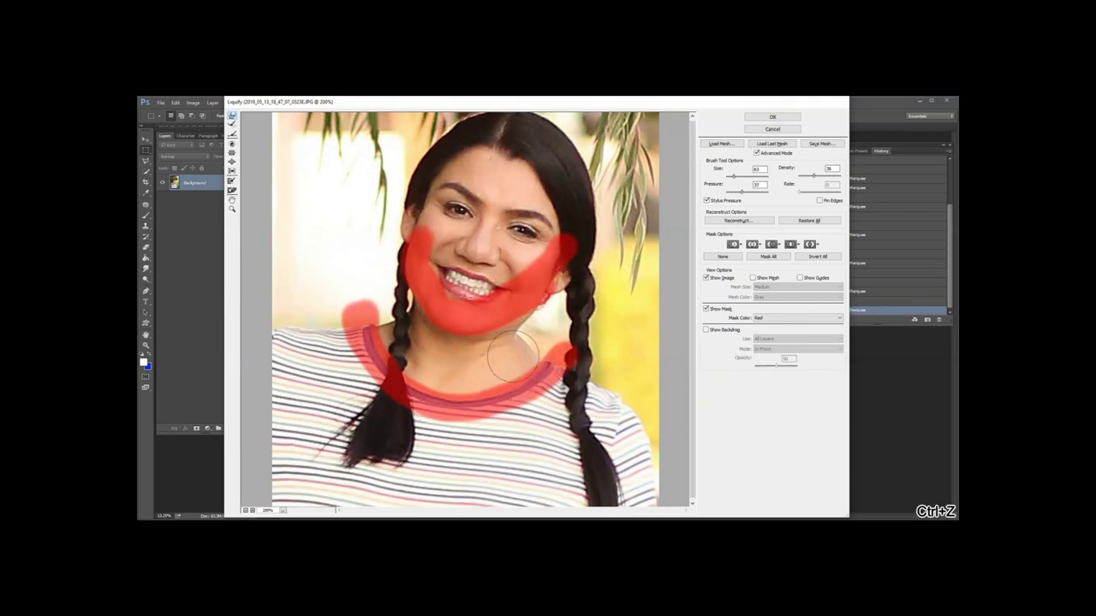
pyautogui.click(772, 117)
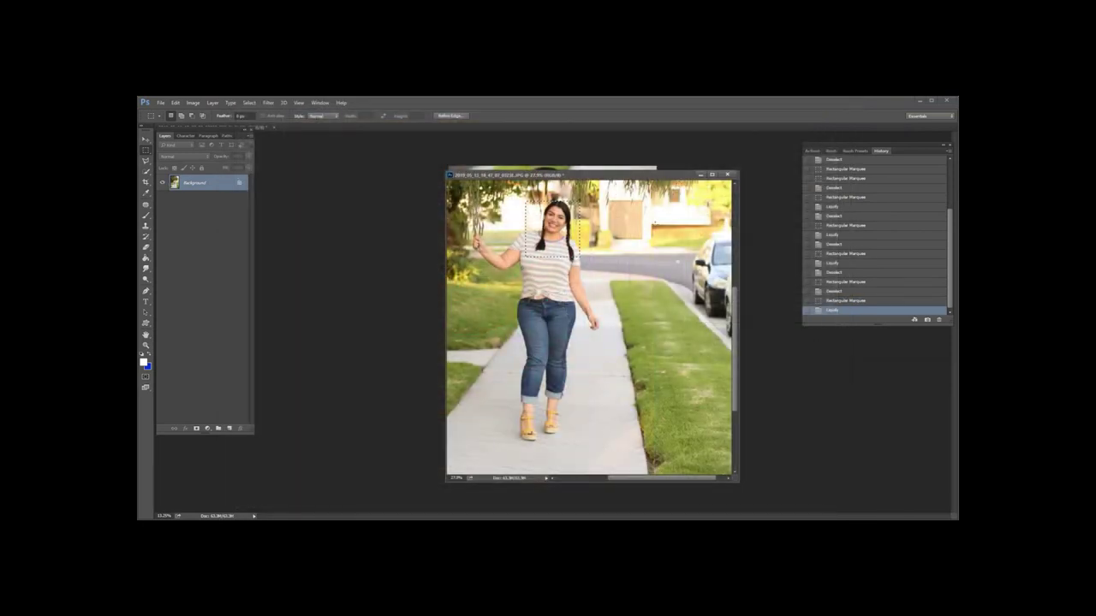
# Compare the face and neck with and without the latest Liquify edit at 100% view, and clear the selection.
pyautogui.hotkey('ctrl', 'z')
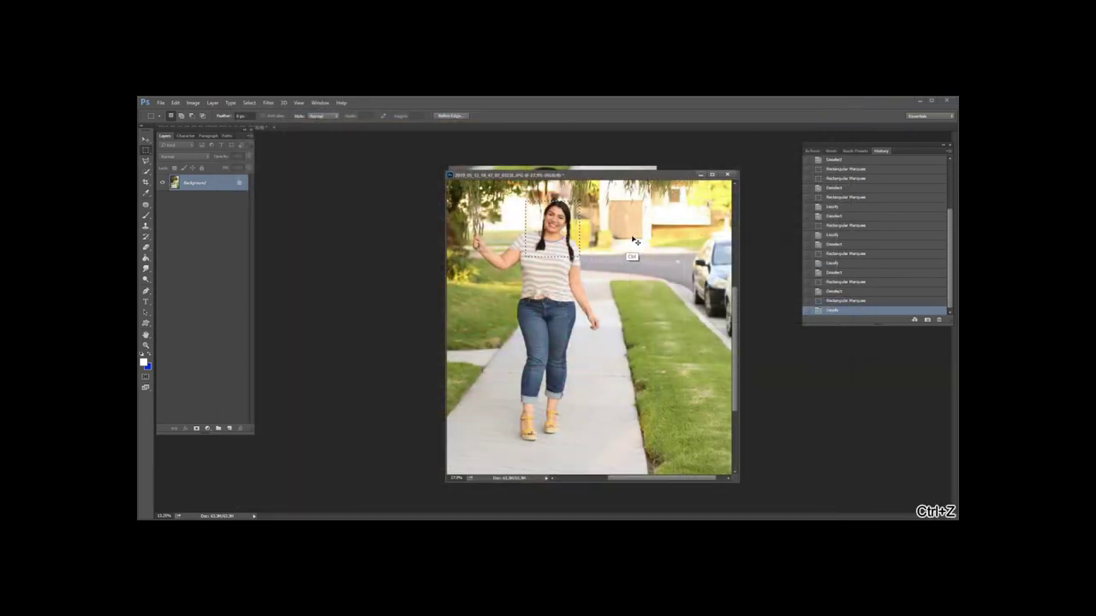
pyautogui.hotkey('ctrl', '1')
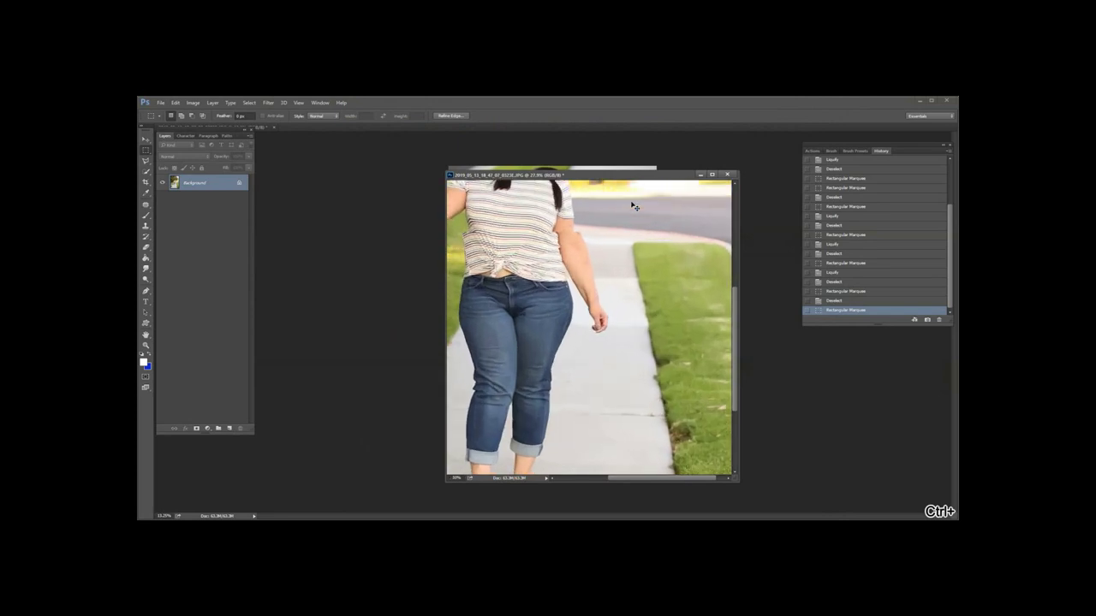
pyautogui.moveTo(540, 264); pyautogui.dragTo(600, 512)
pyautogui.moveTo(576, 316); pyautogui.dragTo(585, 387)
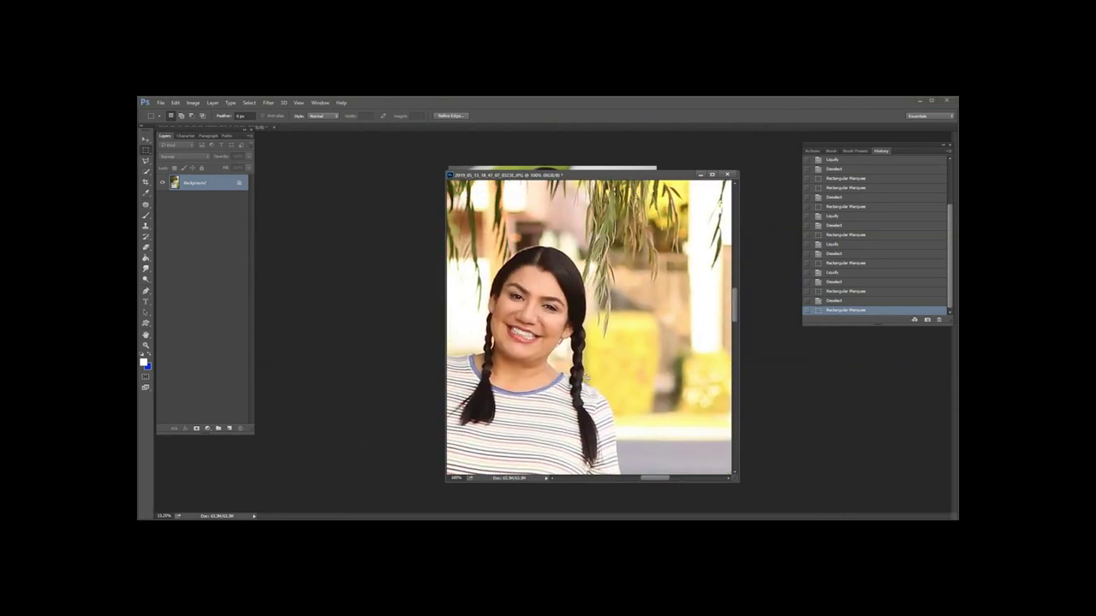
pyautogui.hotkey('ctrl', 'z')
pyautogui.hotkey('ctrl', 'z')
pyautogui.hotkey('ctrl', 'z')
pyautogui.hotkey('ctrl', 'z')
pyautogui.hotkey('ctrl', 'z')
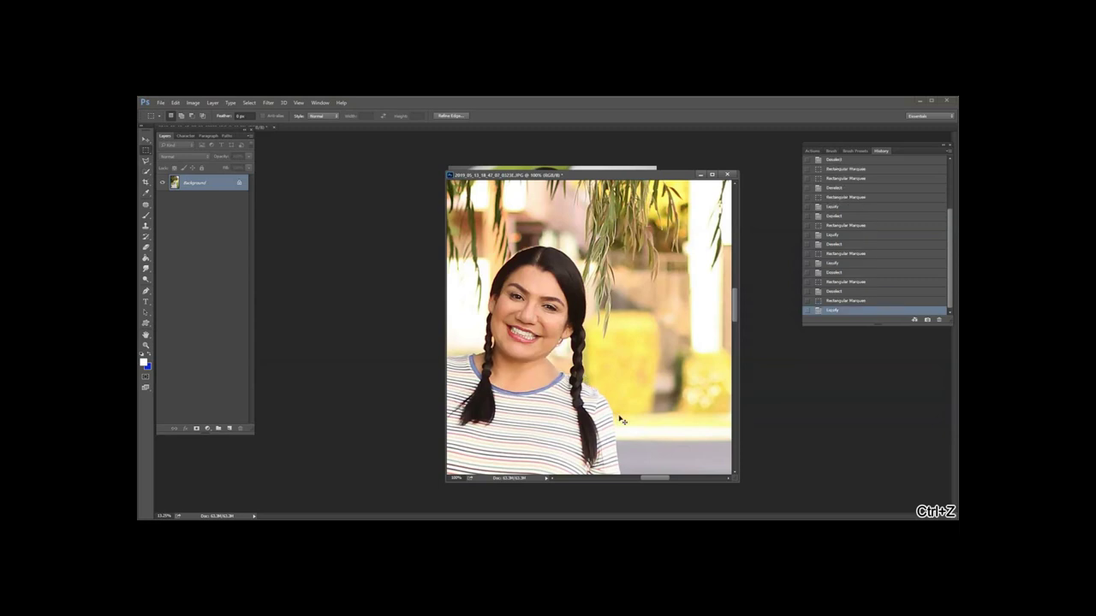
pyautogui.click(525, 346)
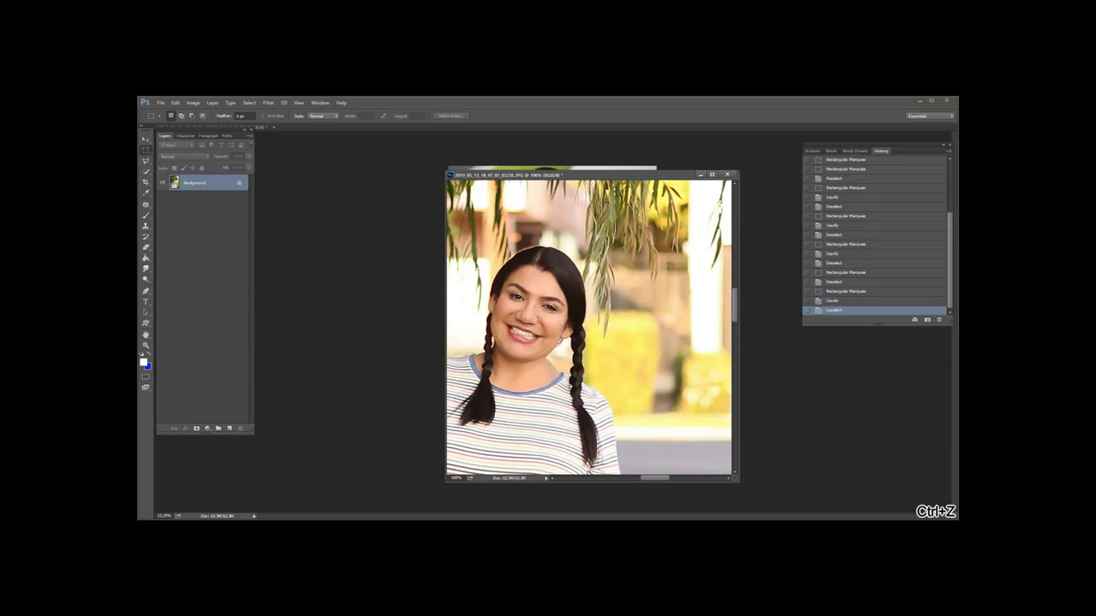
pyautogui.hotkey('ctrl', 'z')
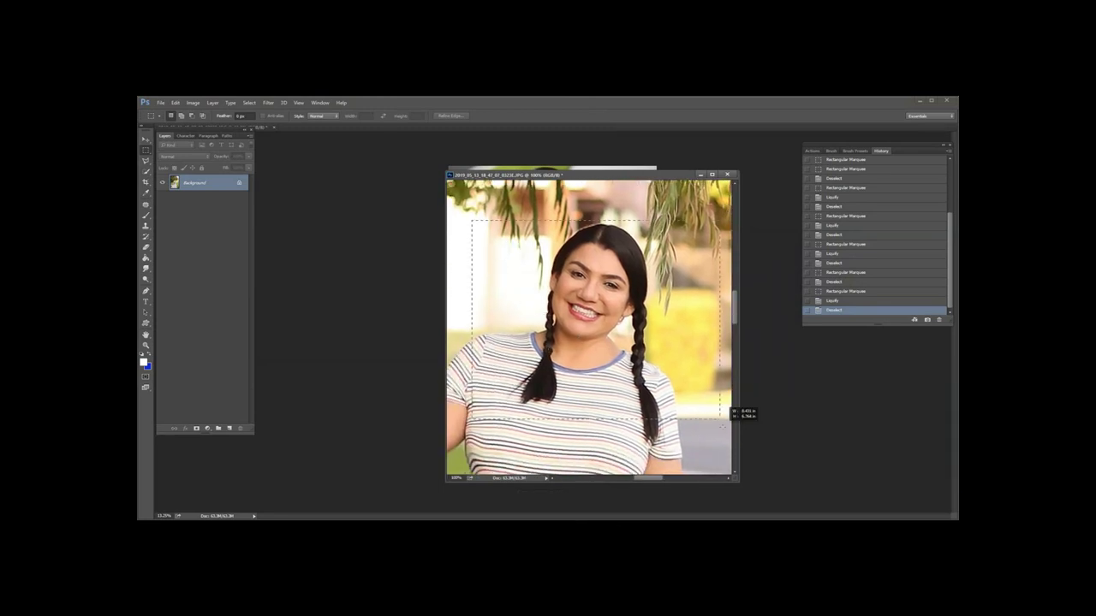
# Select the head and shoulders with a wider marquee, refine the neck and jaw area in Liquify without a mask, and apply it.
pyautogui.moveTo(746, 412); pyautogui.dragTo(696, 408)
pyautogui.hotkey('ctrl', 'shift', 'x')
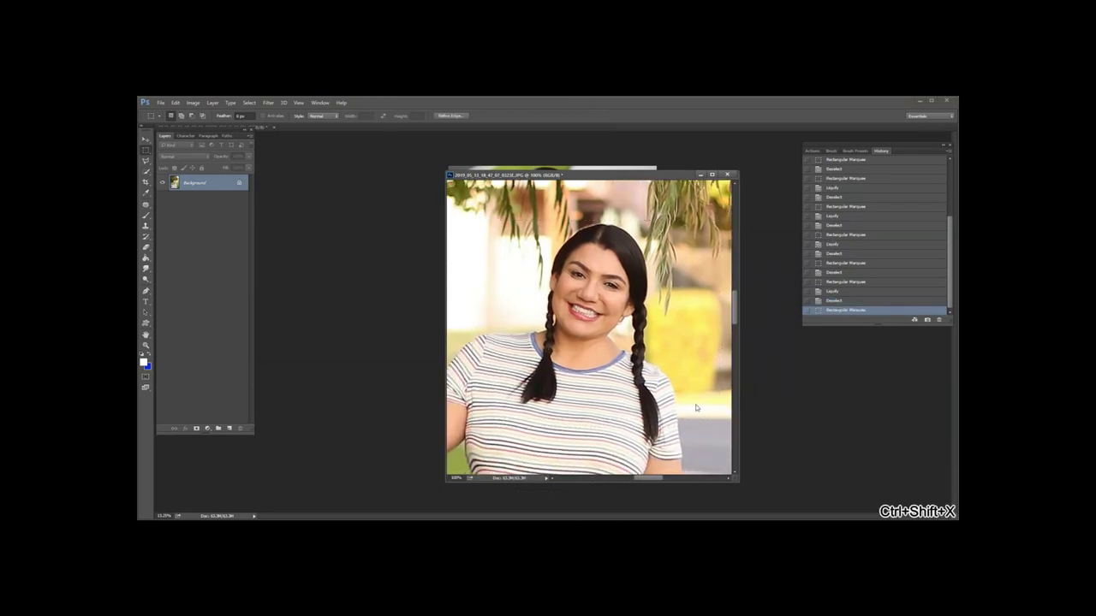
pyautogui.keyDown('alt'); pyautogui.rightClick(502, 339); pyautogui.keyUp('alt')
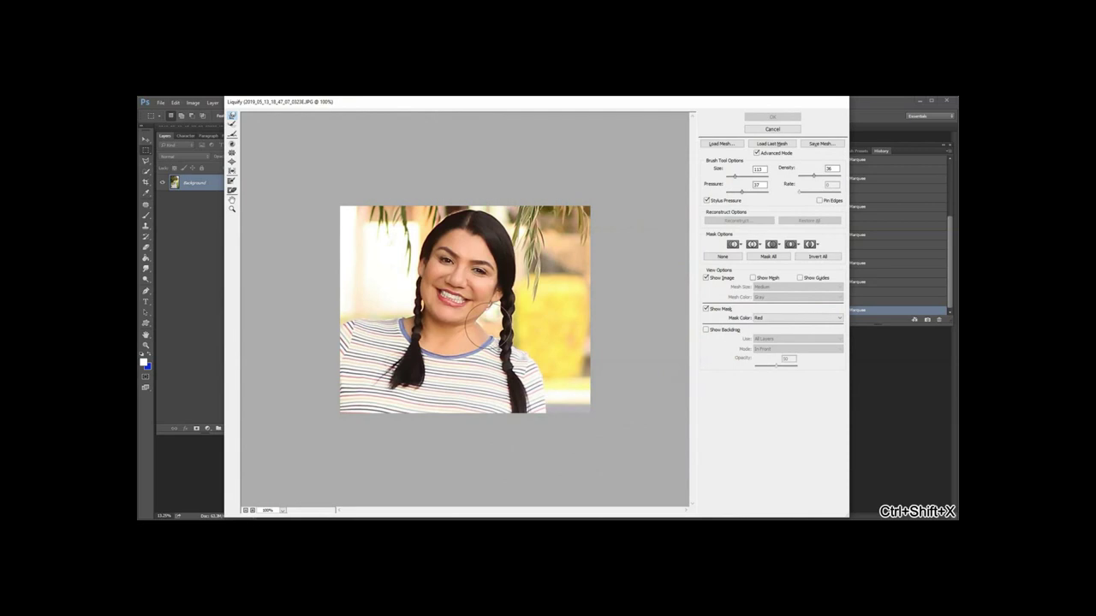
pyautogui.moveTo(475, 337); pyautogui.dragTo(477, 325)
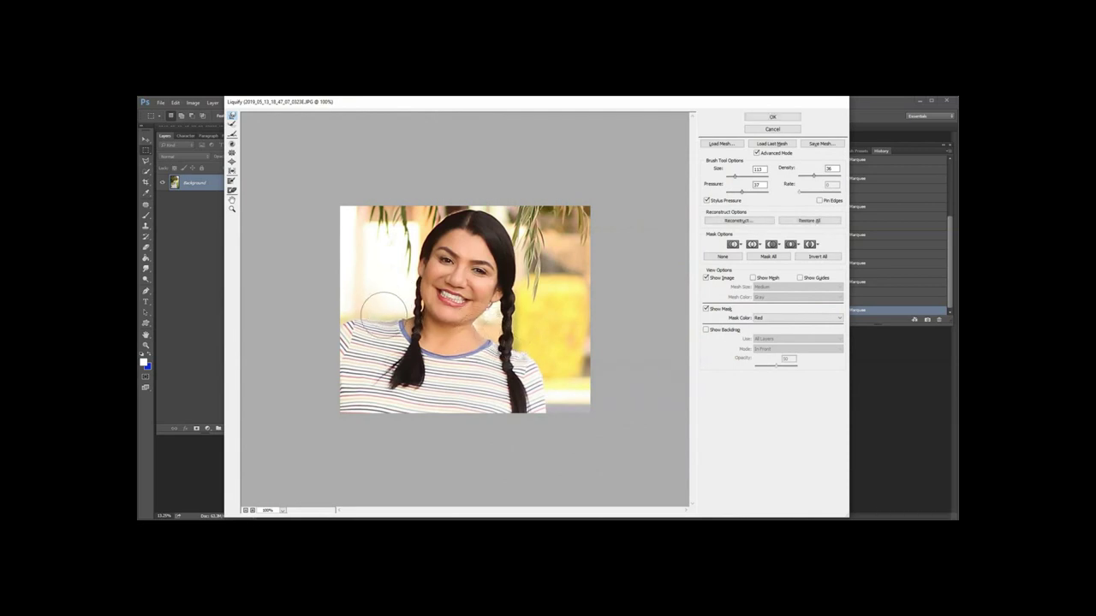
pyautogui.moveTo(462, 344); pyautogui.dragTo(476, 333)
pyautogui.moveTo(467, 351); pyautogui.dragTo(492, 342)
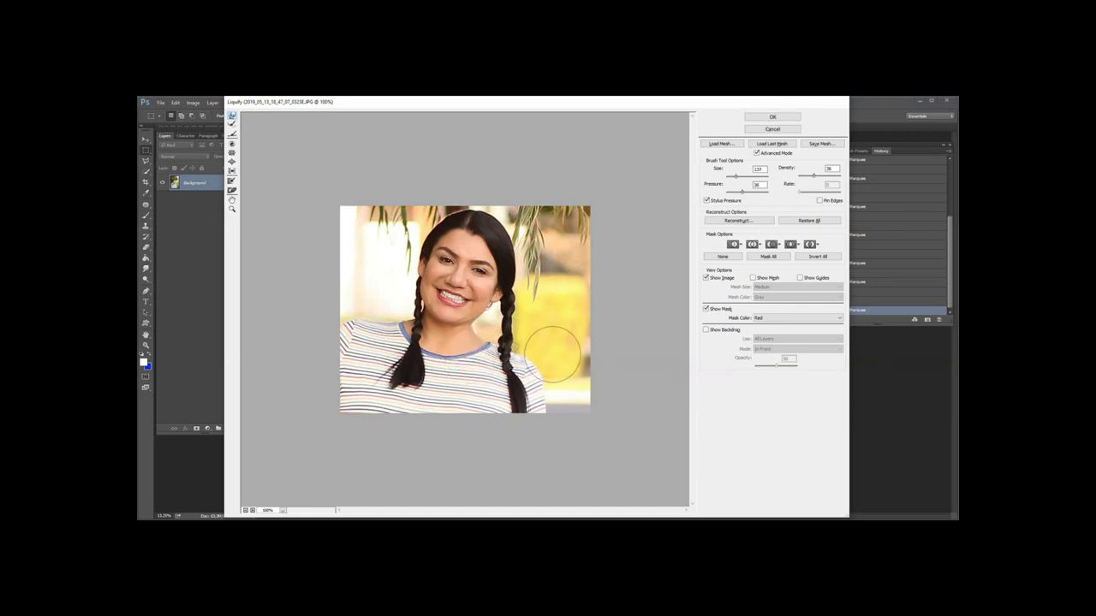
pyautogui.click(772, 117)
# Compare the neck before and after the latest Liquify edit, restore the edit, and clear the selection.
pyautogui.hotkey('ctrl', 'z')
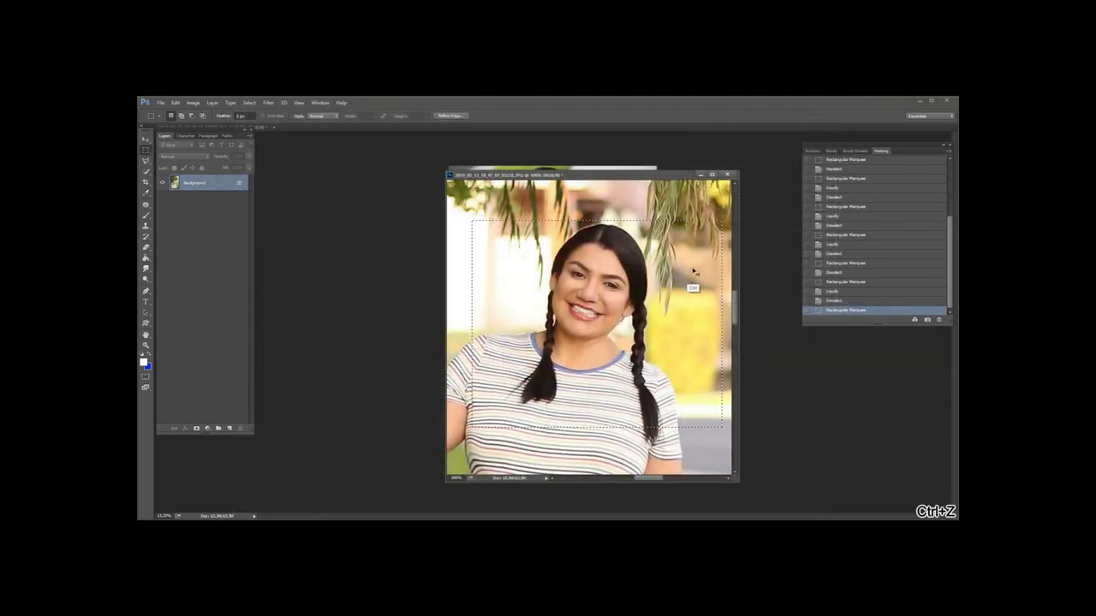
pyautogui.hotkey('ctrl', 'z')
pyautogui.hotkey('ctrl', 'z')
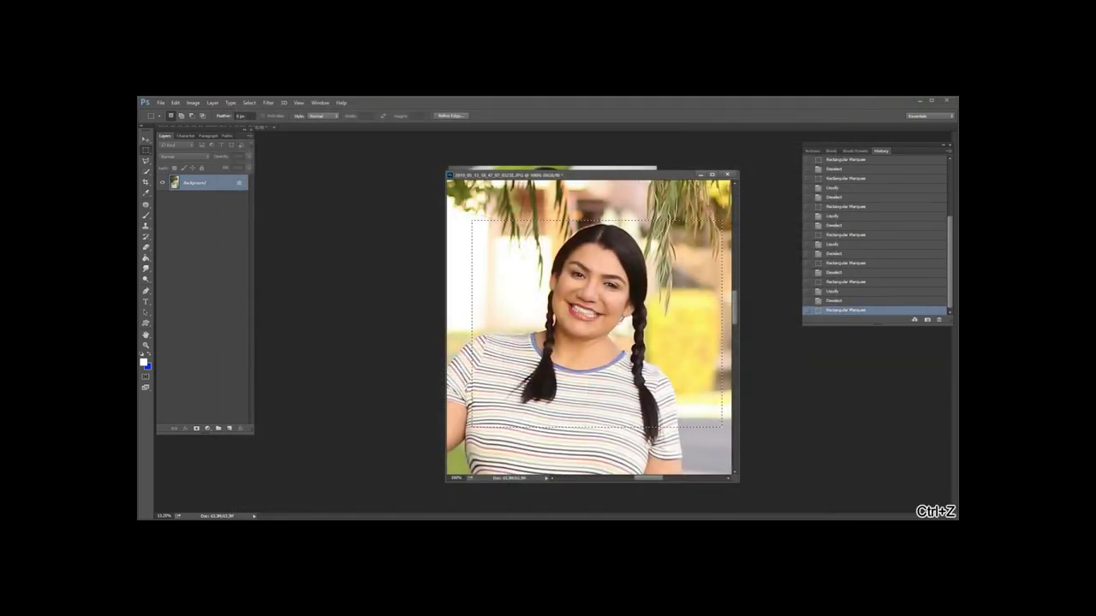
pyautogui.hotkey('ctrl', 'z')
pyautogui.hotkey('ctrl', '-')
pyautogui.hotkey('ctrl', '-')
pyautogui.hotkey('ctrl', '-')
pyautogui.hotkey('ctrl', '-')
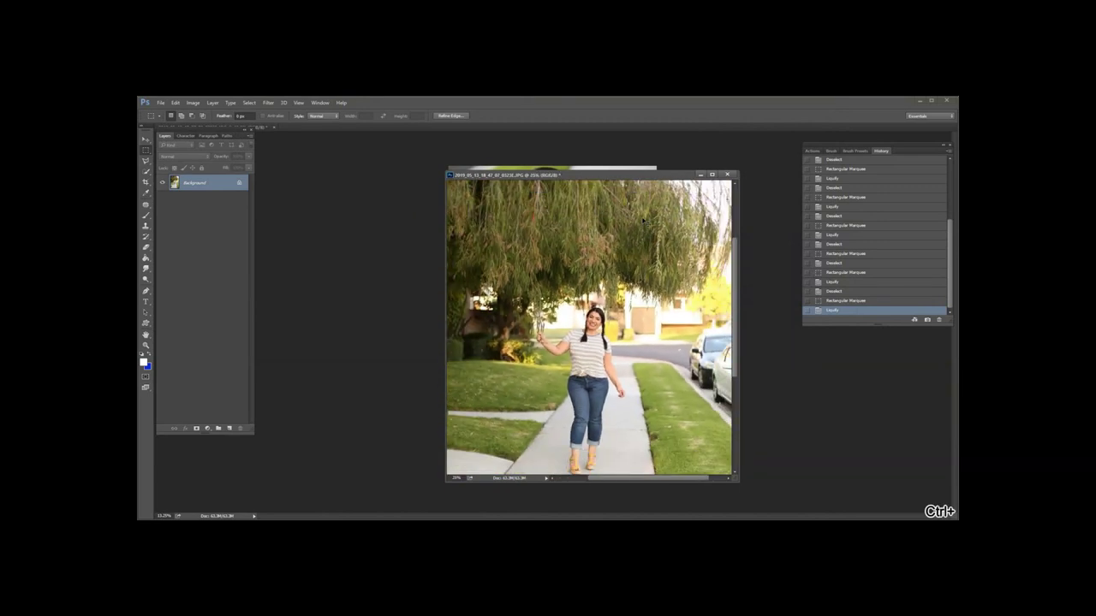
pyautogui.hotkey('ctrl', '-')
pyautogui.hotkey('ctrl', 'd')
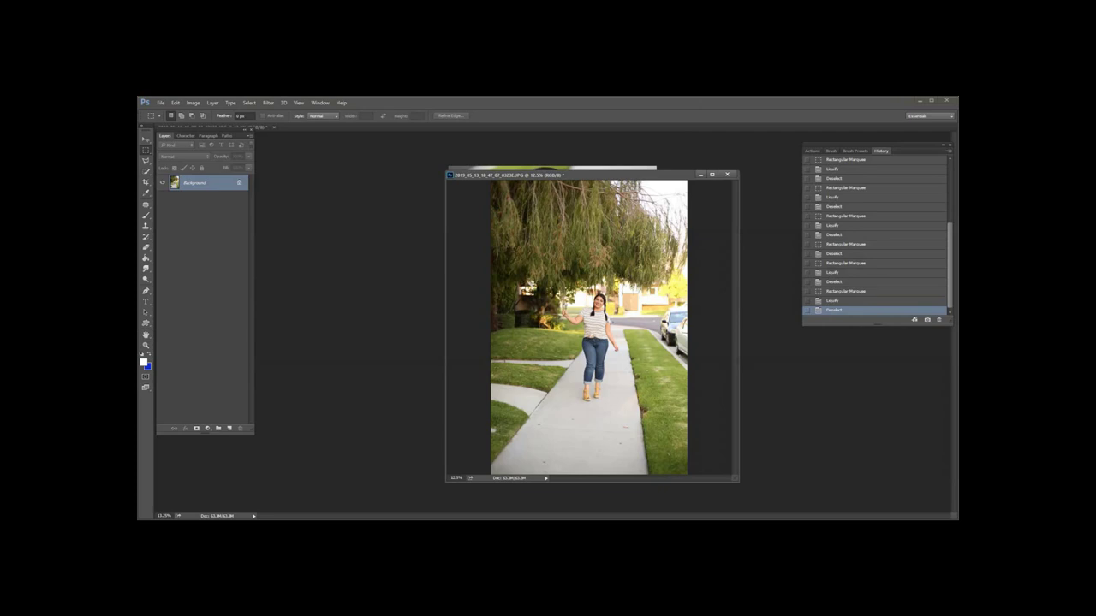
# Examine the retouched walking figure both close up and within the full photo.
pyautogui.scroll(12, 607, 317)
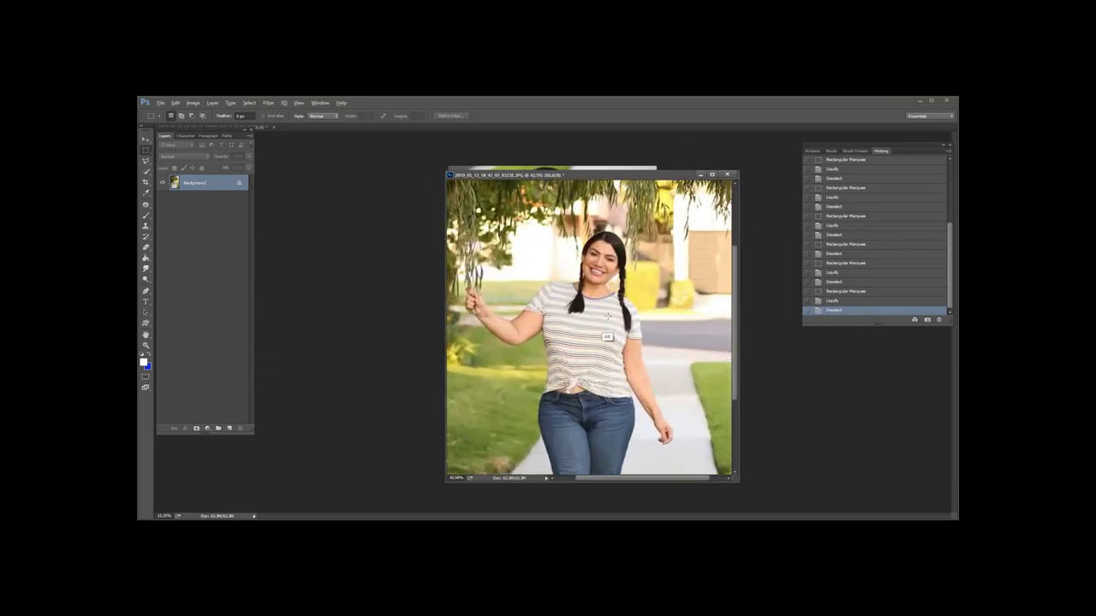
pyautogui.moveTo(607, 319); pyautogui.dragTo(606, 318)
pyautogui.moveTo(618, 269); pyautogui.dragTo(580, 268)
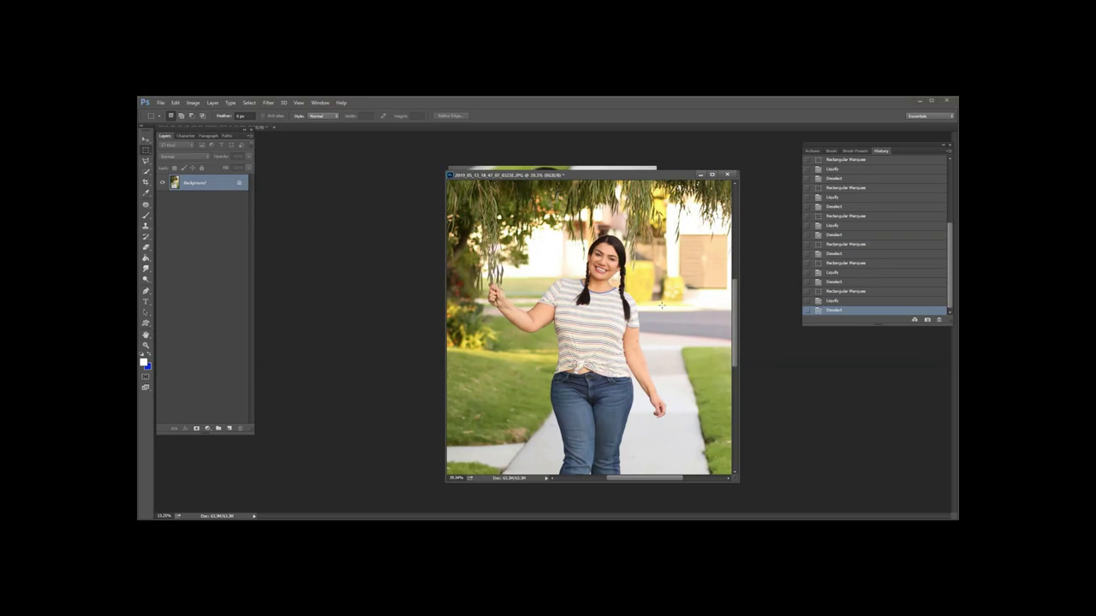
pyautogui.scroll(-6, 659, 324)
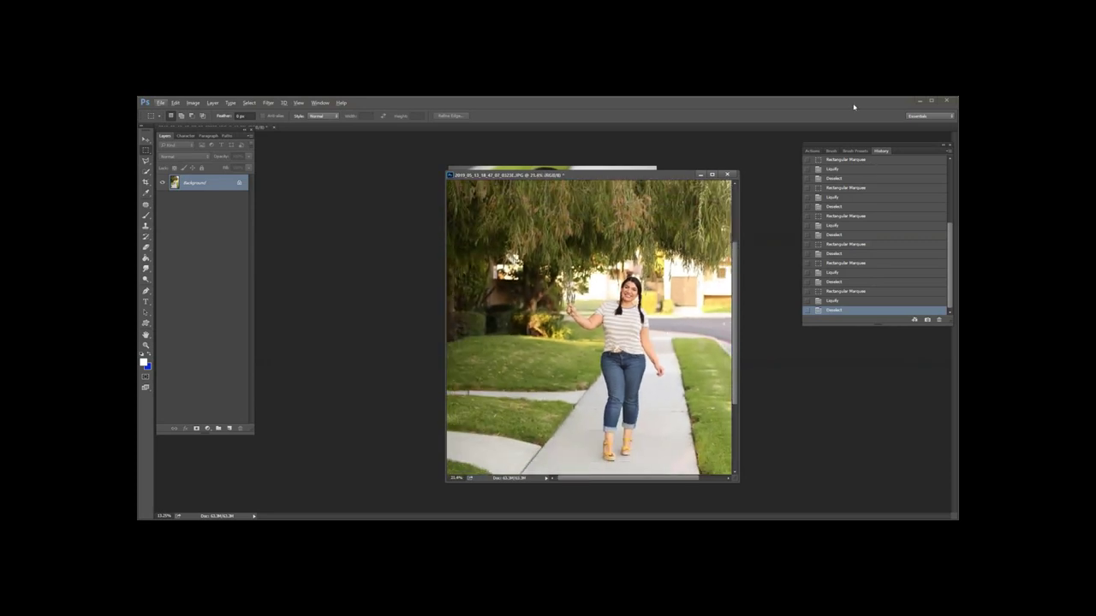
pyautogui.hotkey('ctrl', '+')
pyautogui.hotkey('ctrl', '+')
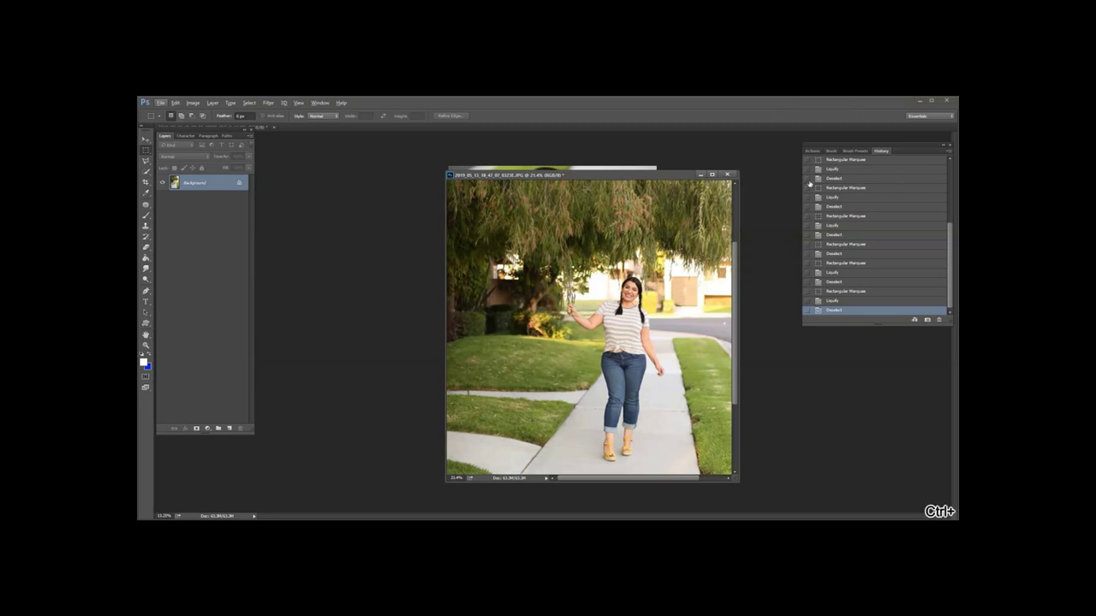
pyautogui.moveTo(625, 338); pyautogui.dragTo(550, 281)
pyautogui.scroll(2, 854, 154)
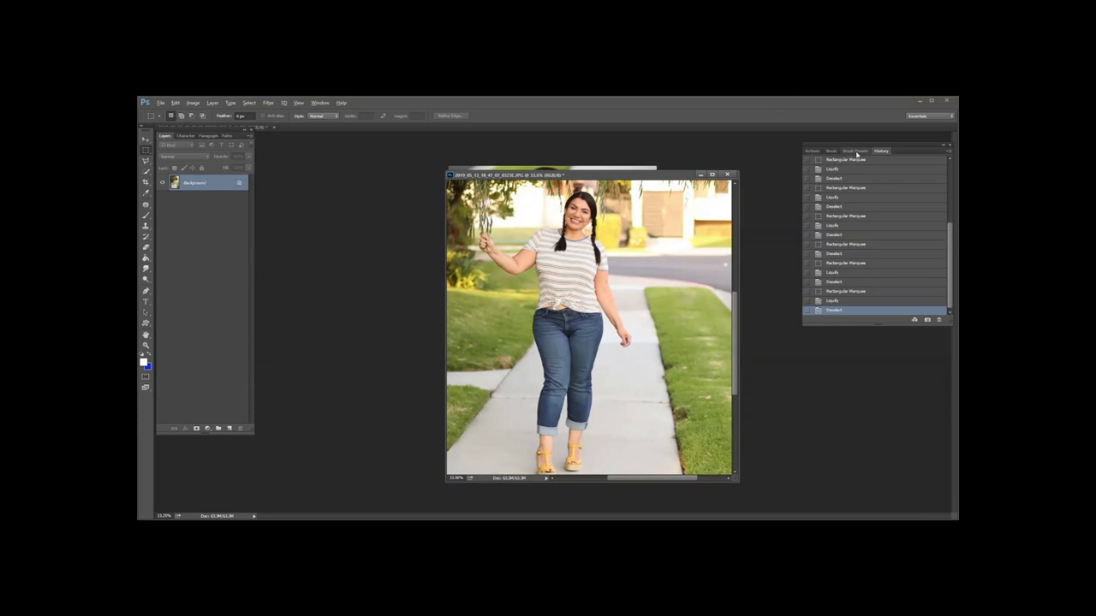
# Compare the walking portrait's original snapshot with the final retouched history state twice, ending on the retouched state.
pyautogui.scroll(6, 888, 182)
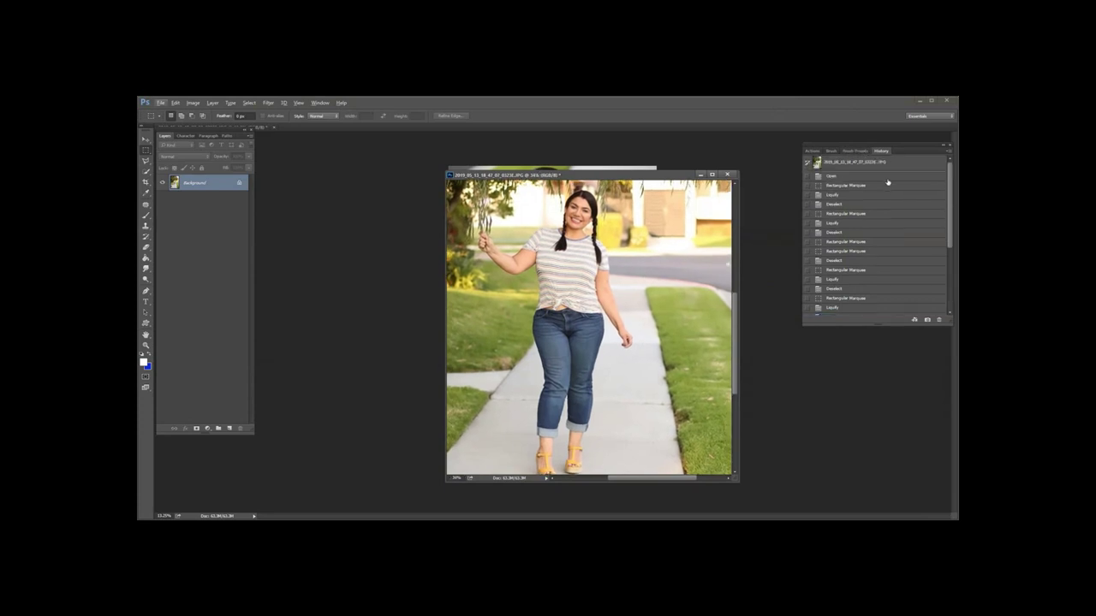
pyautogui.click(842, 167)
pyautogui.scroll(-5, 871, 248)
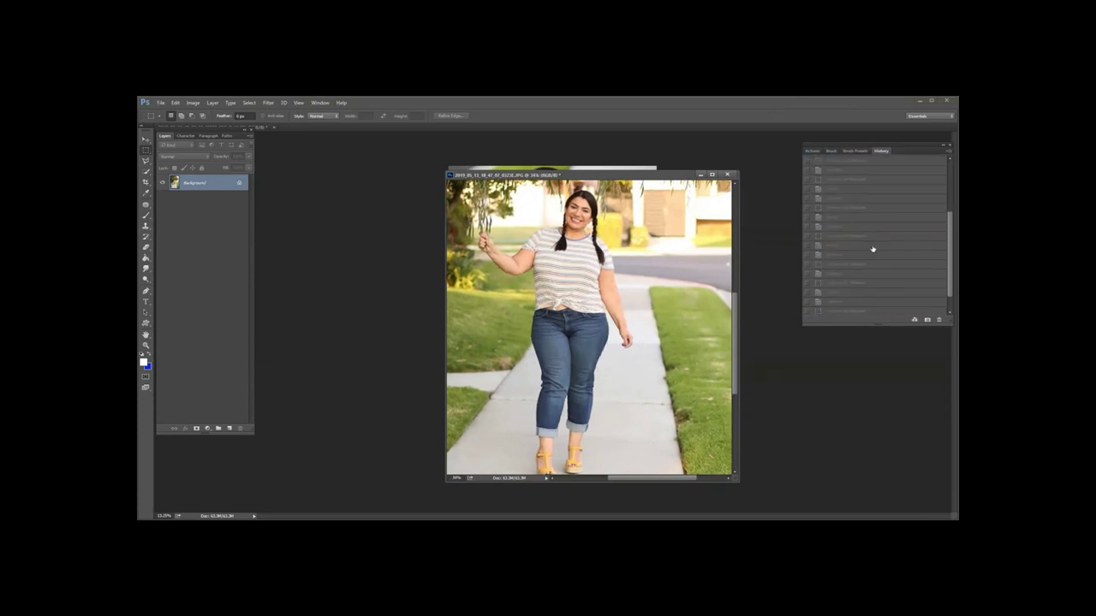
pyautogui.click(836, 310)
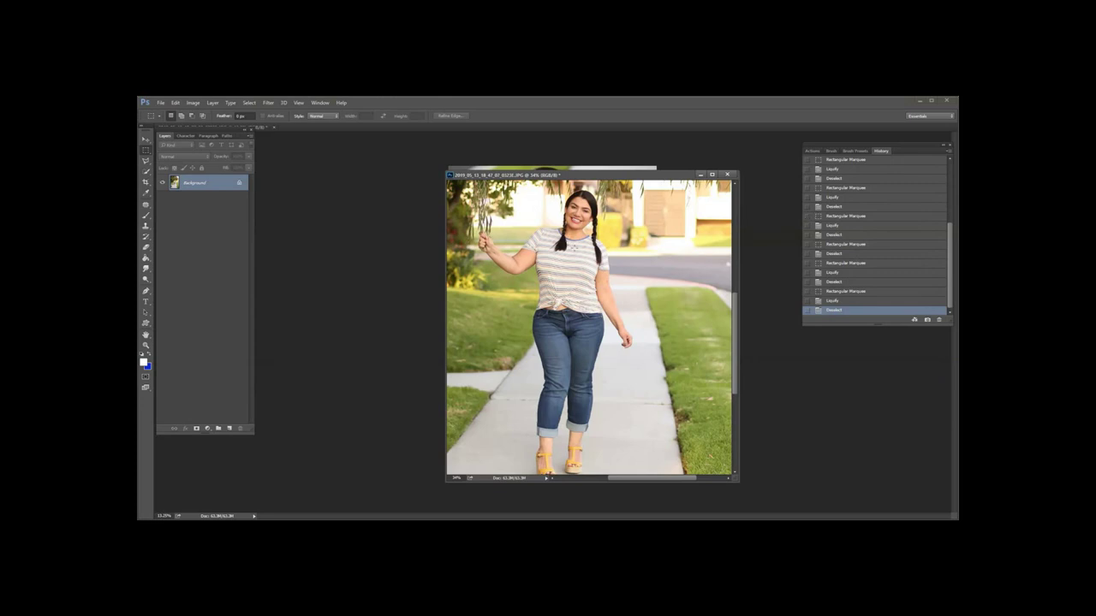
pyautogui.scroll(5, 901, 246)
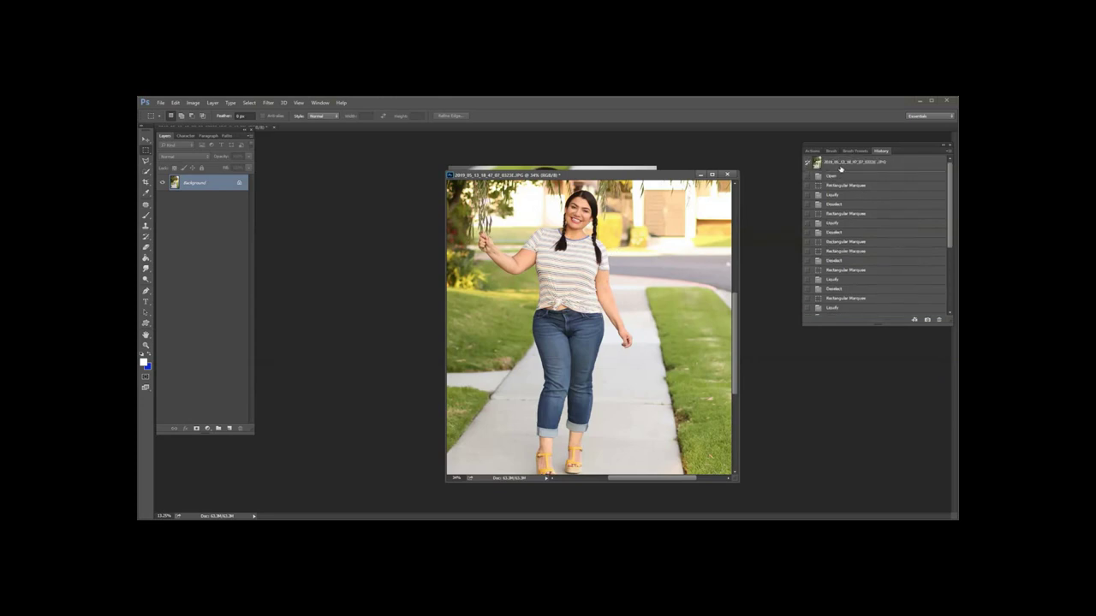
pyautogui.click(840, 167)
pyautogui.scroll(-5, 851, 215)
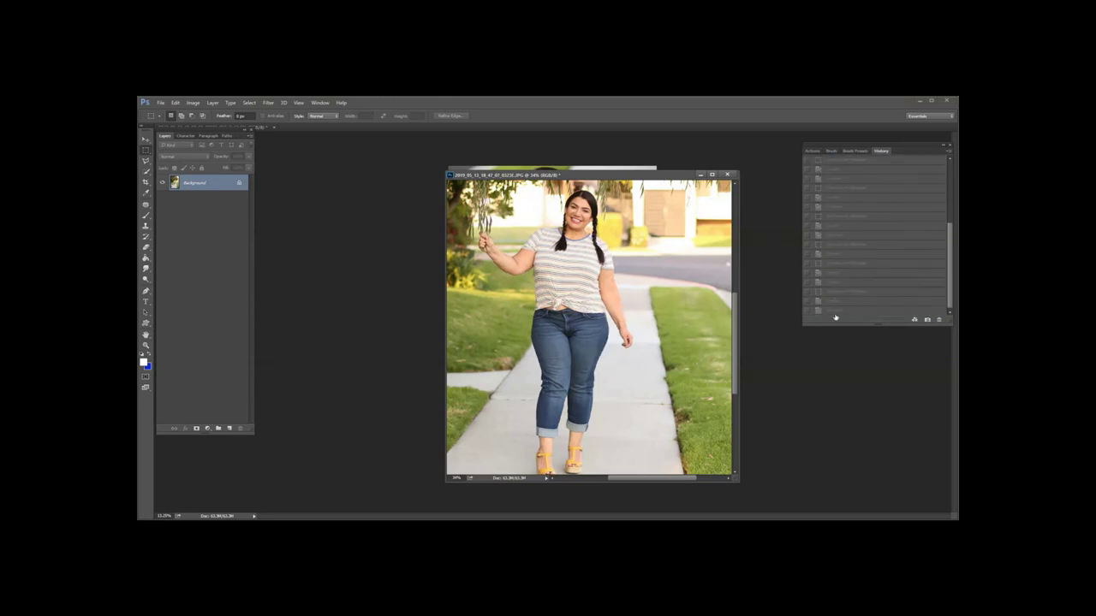
pyautogui.click(831, 311)
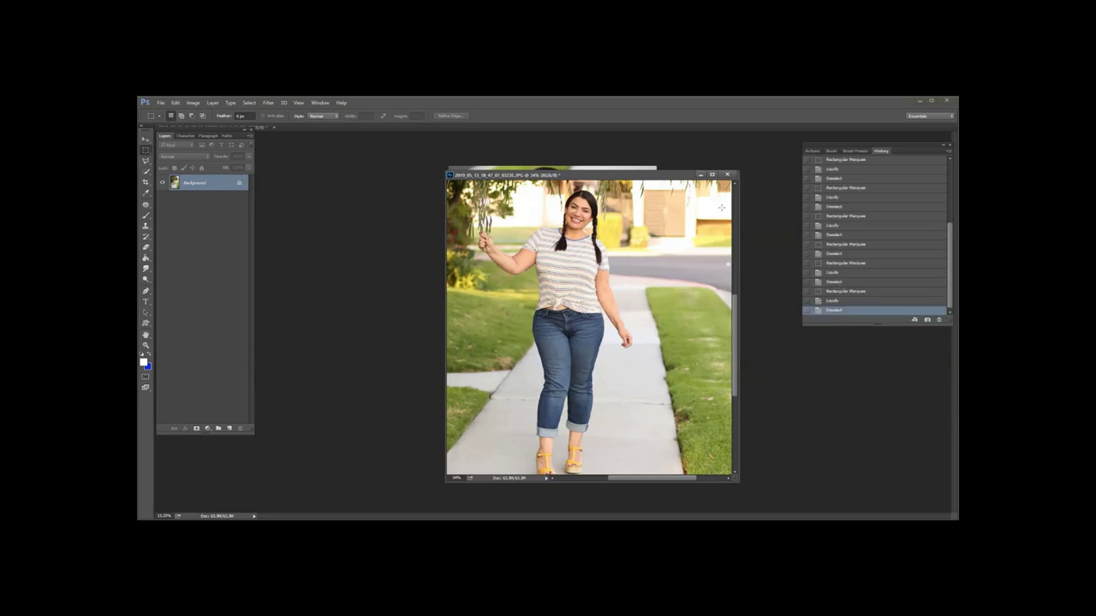
# Close the walking portrait without saving its changes.
pyautogui.scroll(-2, 721, 207)
pyautogui.click(727, 175)
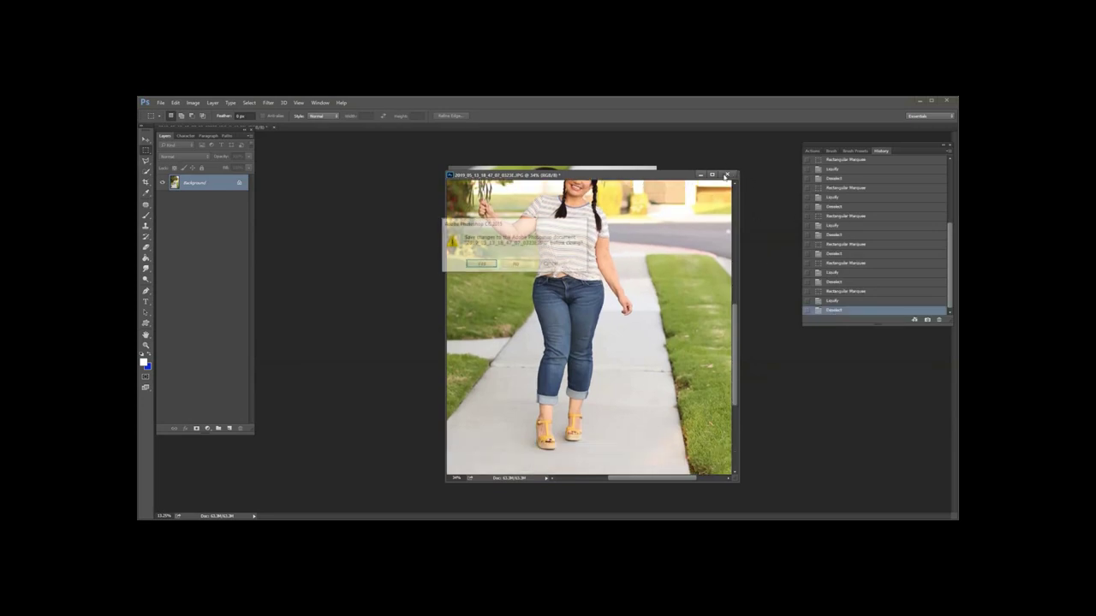
pyautogui.click(516, 264)
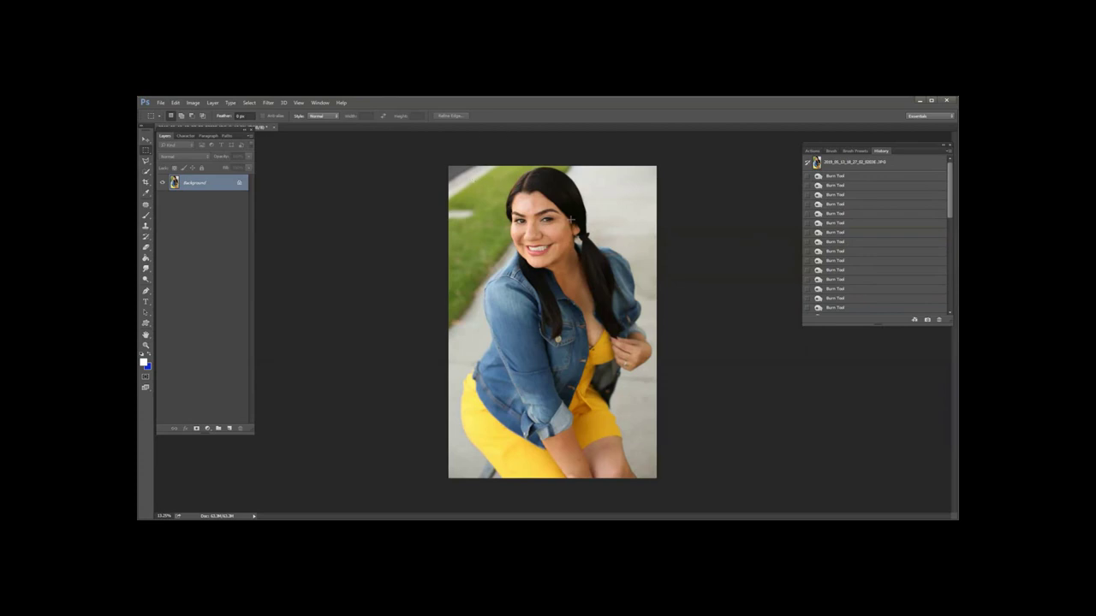
# Paint over the seated woman's forehead and lower cheek with a large, soft History Brush at 20% opacity to restore their earlier appearance.
pyautogui.scroll(12, 552, 257)
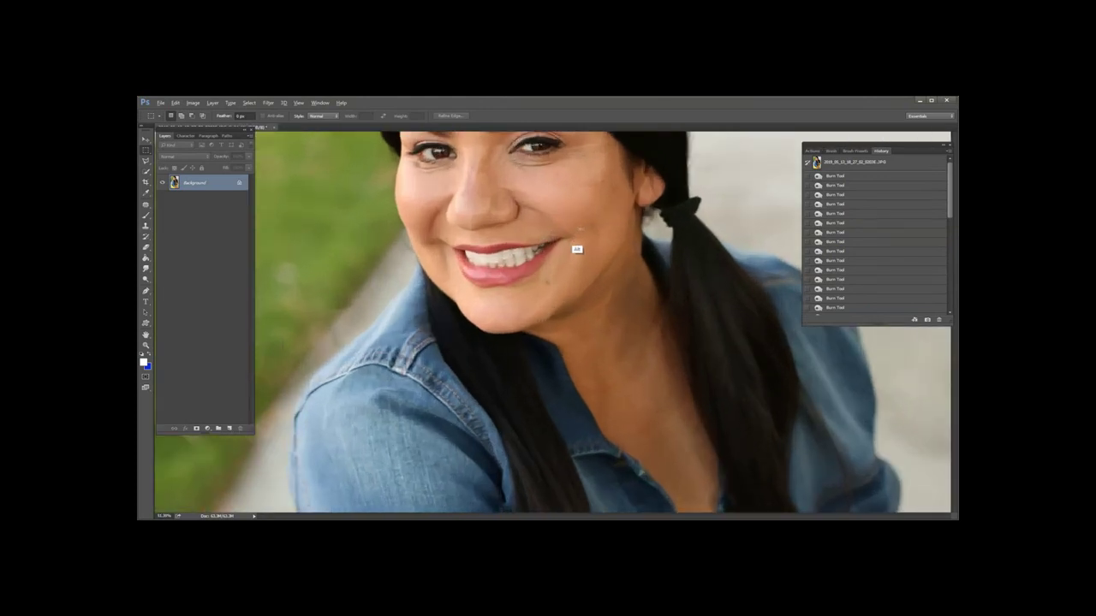
pyautogui.moveTo(531, 202); pyautogui.dragTo(539, 345)
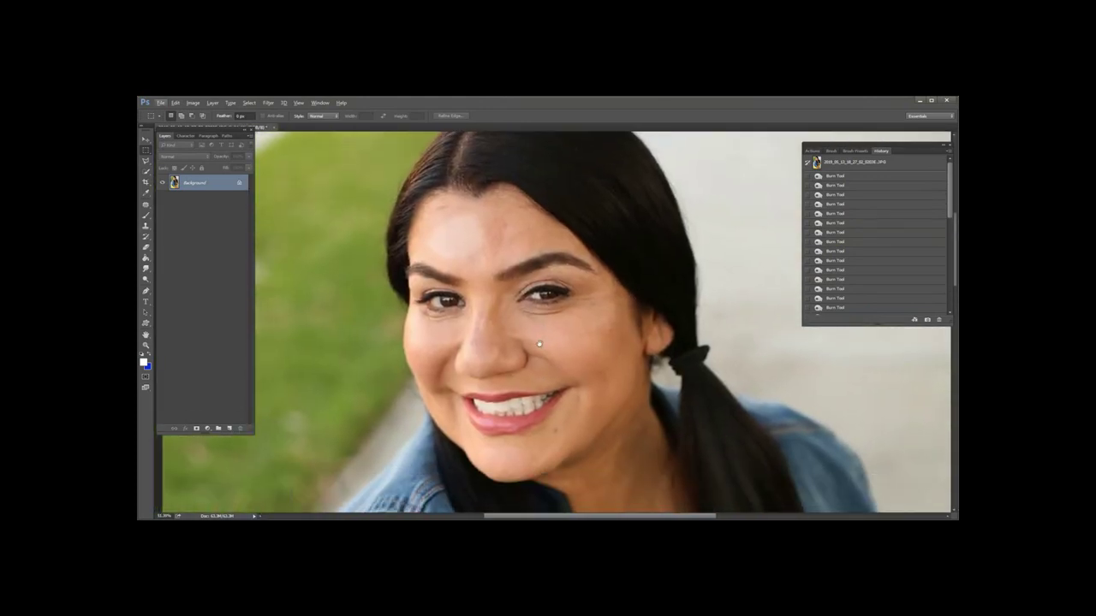
pyautogui.click(144, 226)
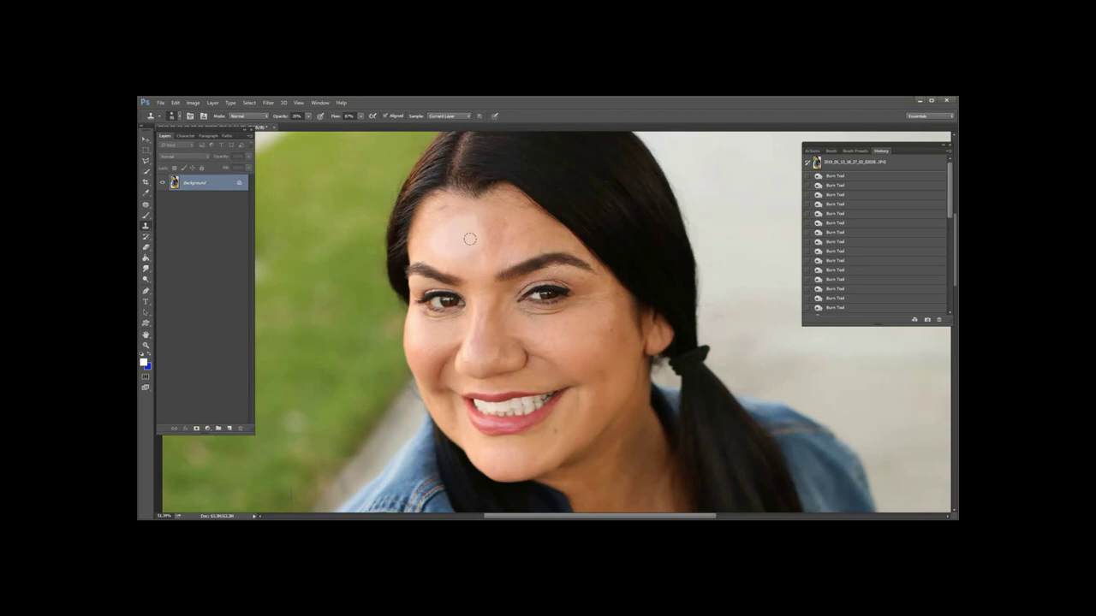
pyautogui.click(146, 236)
pyautogui.keyDown('alt'); pyautogui.rightClick(476, 232); pyautogui.keyUp('alt')
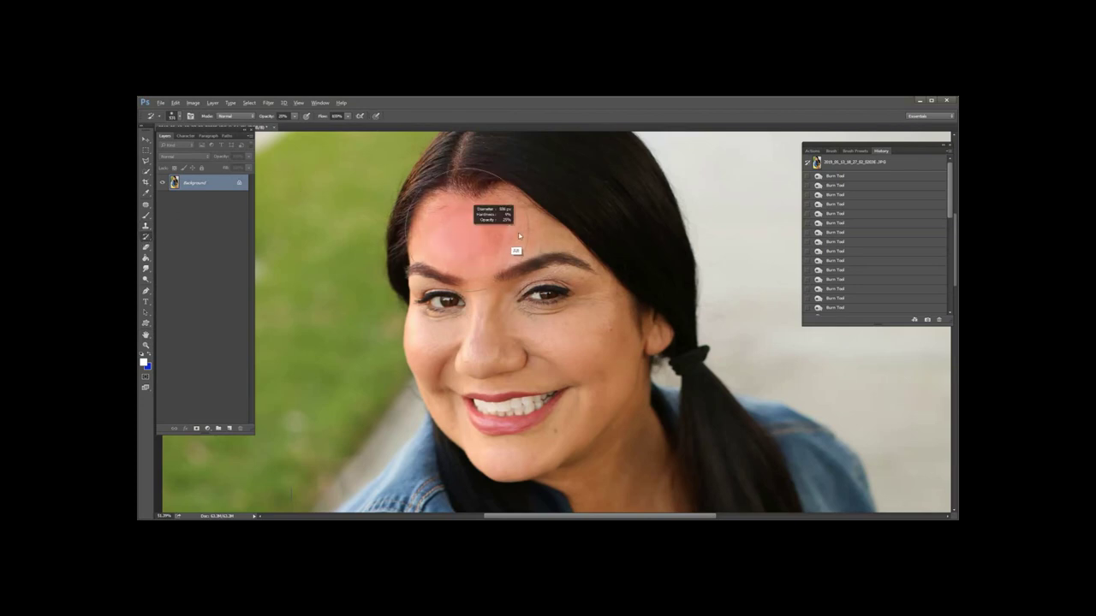
pyautogui.click(477, 231)
pyautogui.click(477, 231)
pyautogui.click(476, 231)
pyautogui.click(476, 231)
pyautogui.click(477, 231)
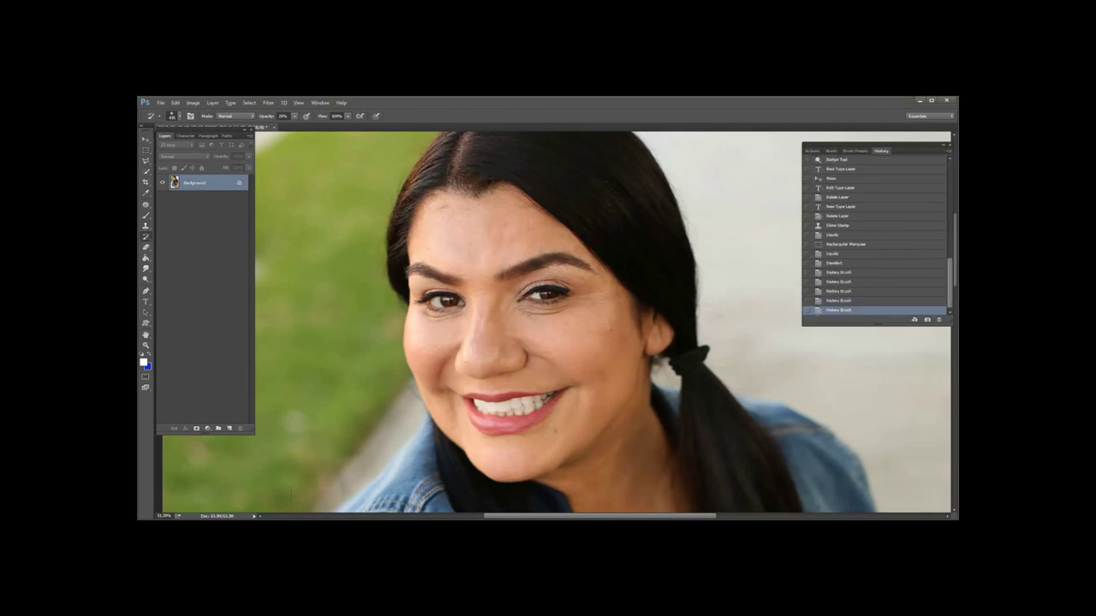
pyautogui.click(477, 231)
pyautogui.click(477, 231)
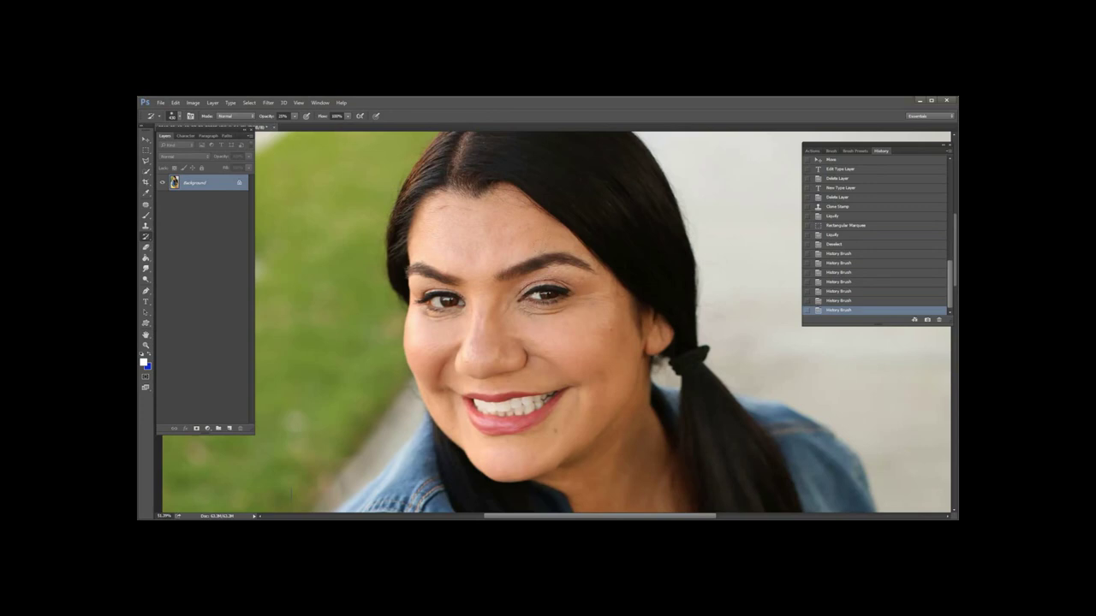
pyautogui.click(430, 421)
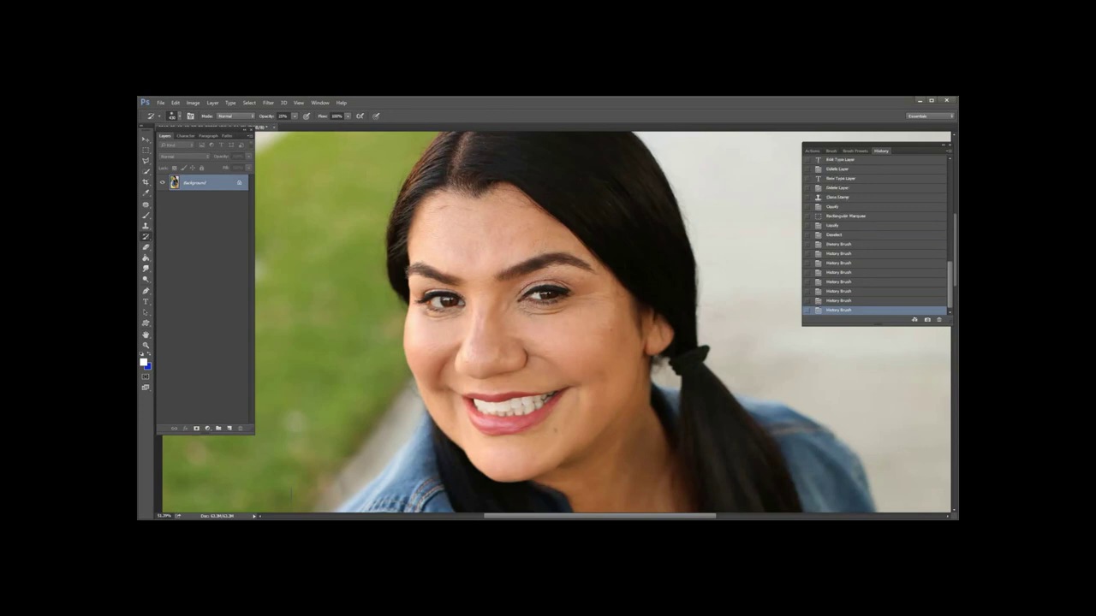
pyautogui.click(430, 421)
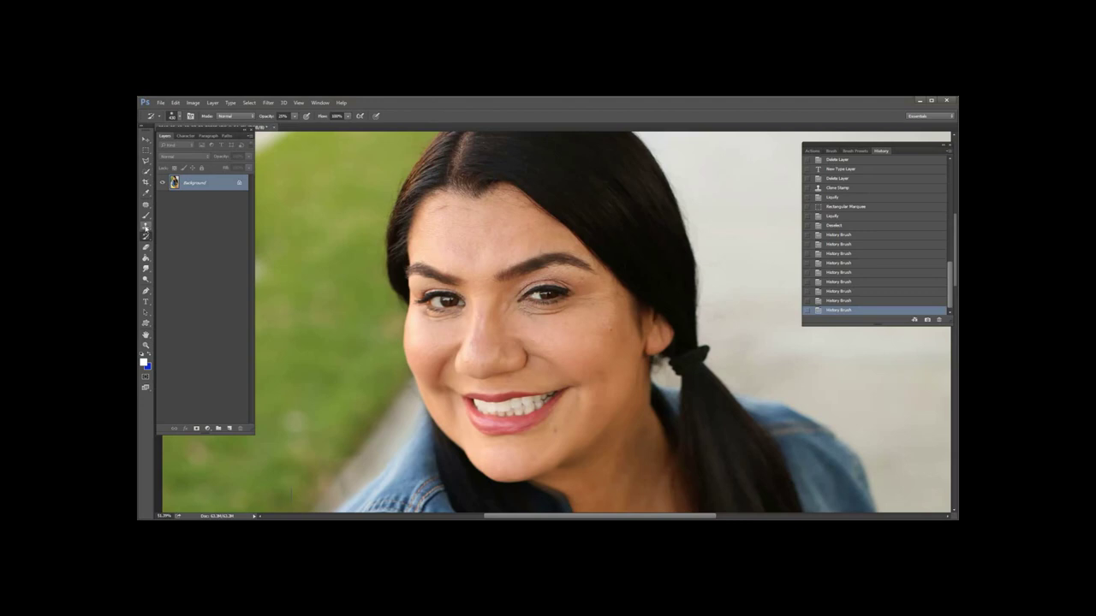
# Remove the stray hairs and small blemishes on the forehead with the Spot Healing Brush.
pyautogui.click(146, 227)
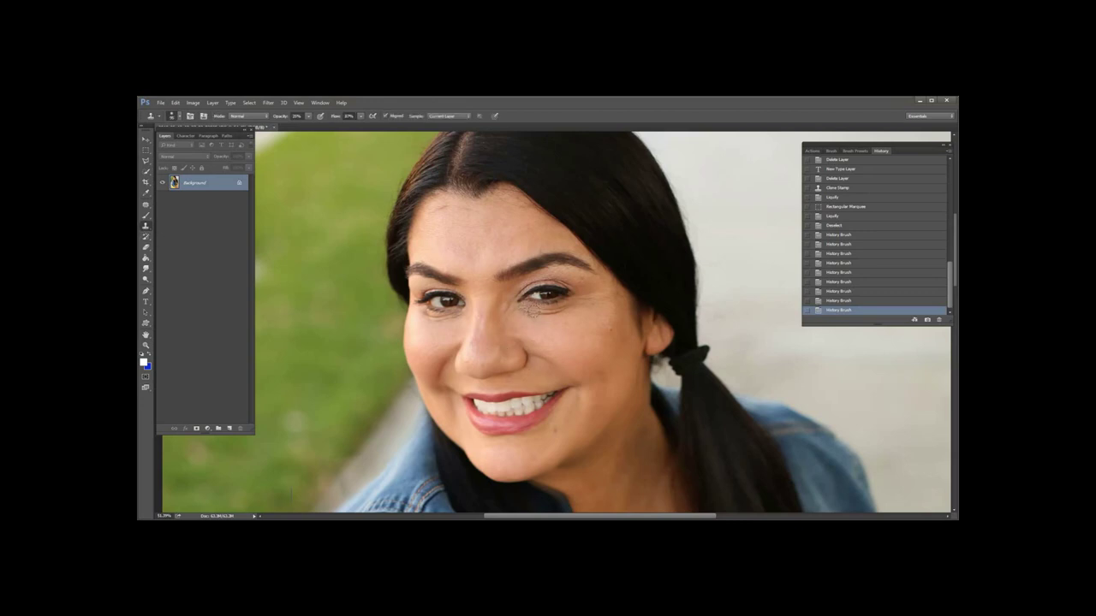
pyautogui.scroll(3, 521, 350)
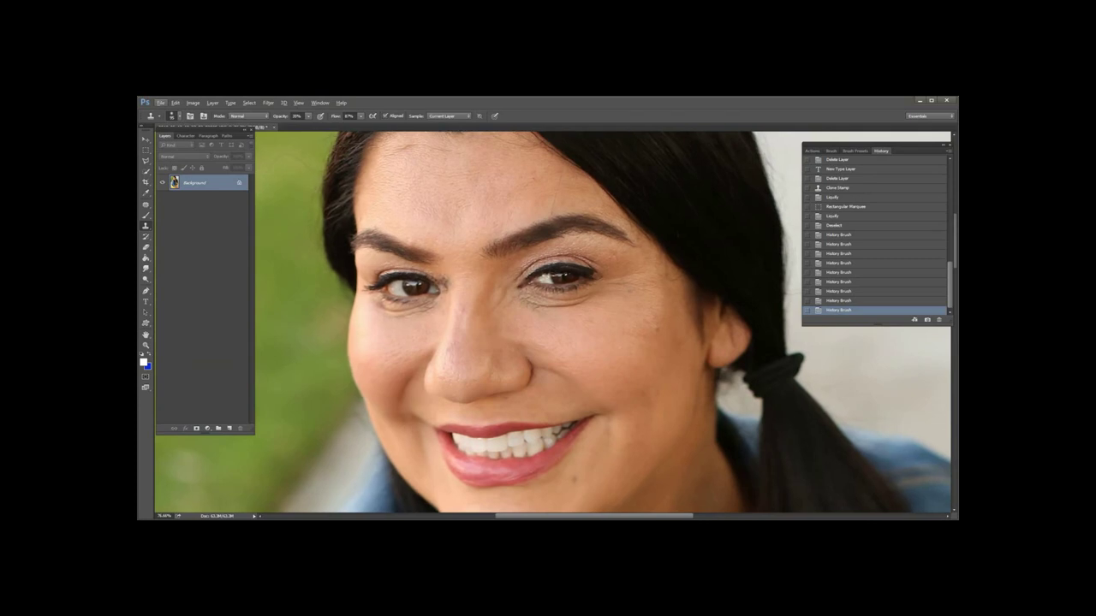
pyautogui.scroll(3, 434, 224)
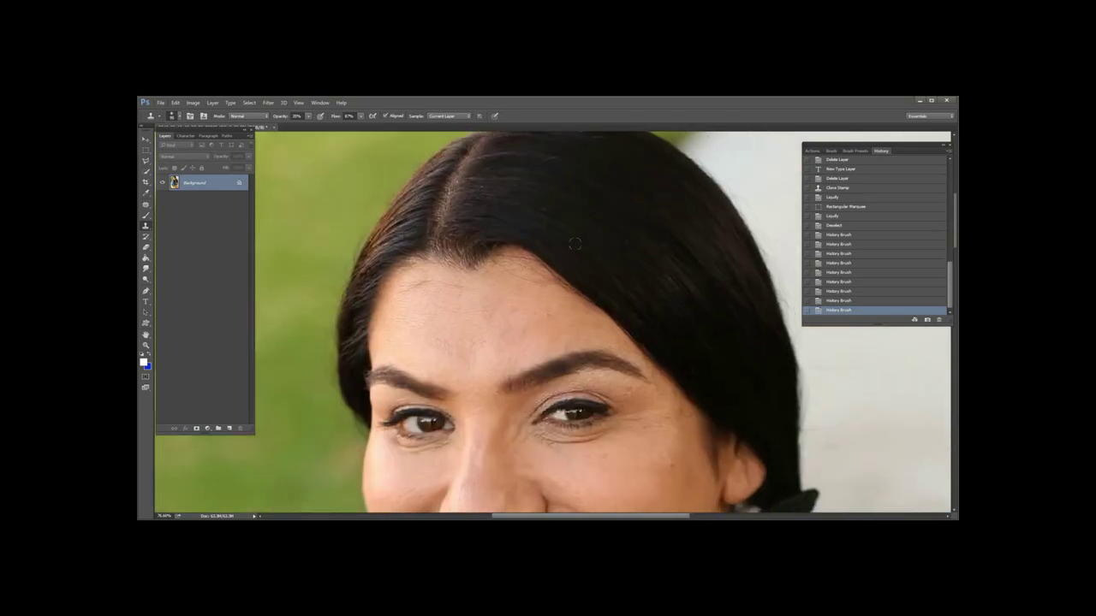
pyautogui.scroll(4, 455, 342)
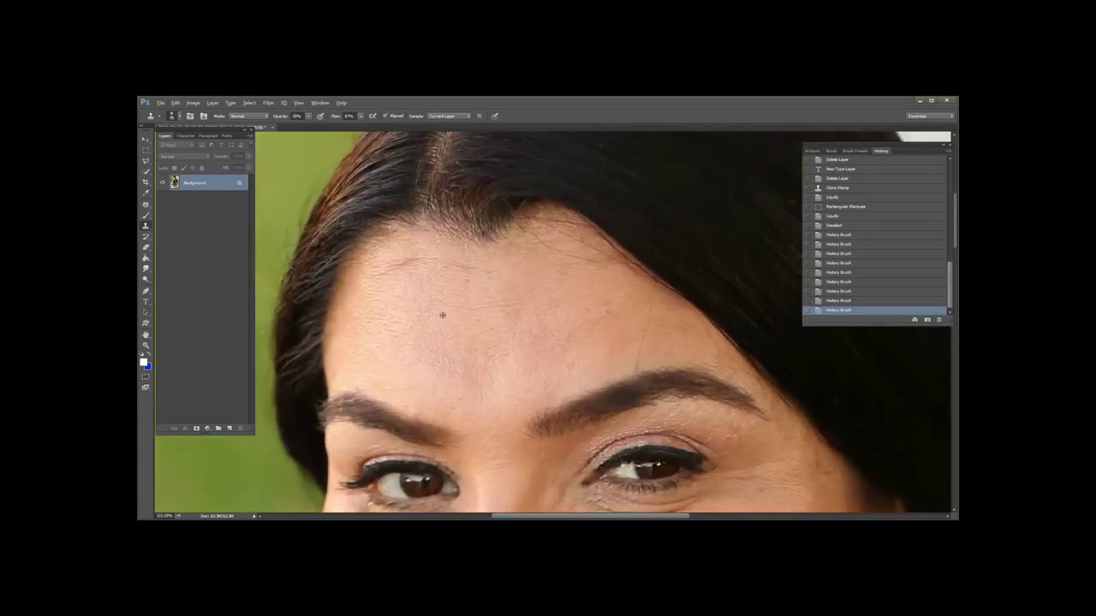
pyautogui.click(146, 206)
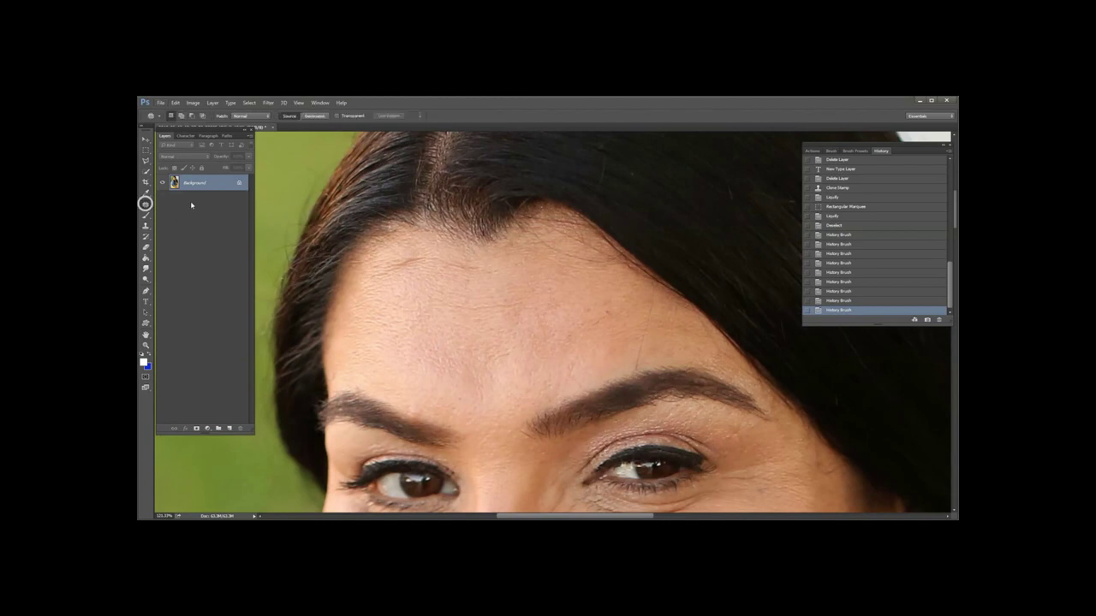
pyautogui.rightClick(147, 205)
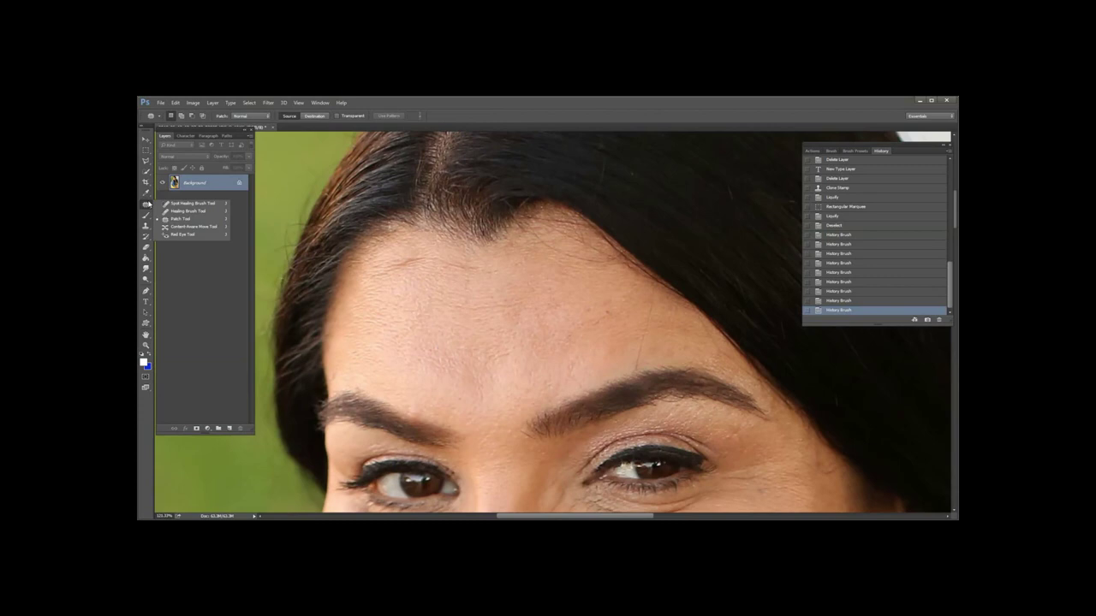
pyautogui.click(192, 204)
pyautogui.moveTo(498, 306)
pyautogui.mouseDown()
pyautogui.moveTo(442, 305)
pyautogui.moveTo(466, 306)
pyautogui.moveTo(462, 267)
pyautogui.moveTo(395, 255)
pyautogui.moveTo(359, 295)
pyautogui.mouseUp()
pyautogui.click(605, 292)
pyautogui.click(588, 326)
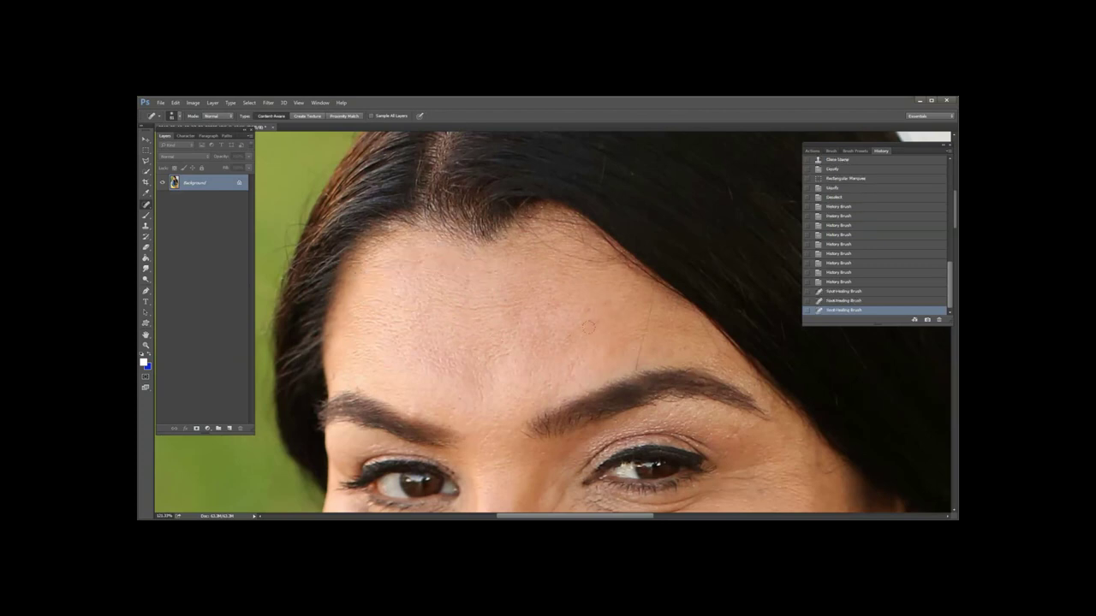
# Heal the small spots and marks beside the eye and across the cheek with the Spot Healing Brush.
pyautogui.moveTo(471, 396); pyautogui.dragTo(410, 115)
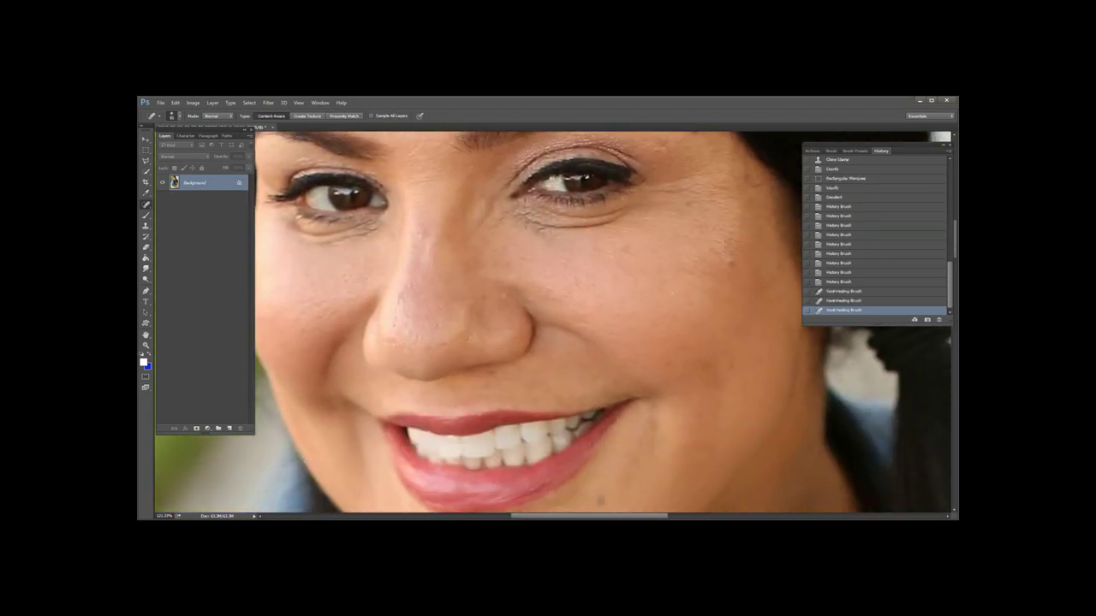
pyautogui.click(733, 265)
pyautogui.click(686, 206)
pyautogui.click(679, 288)
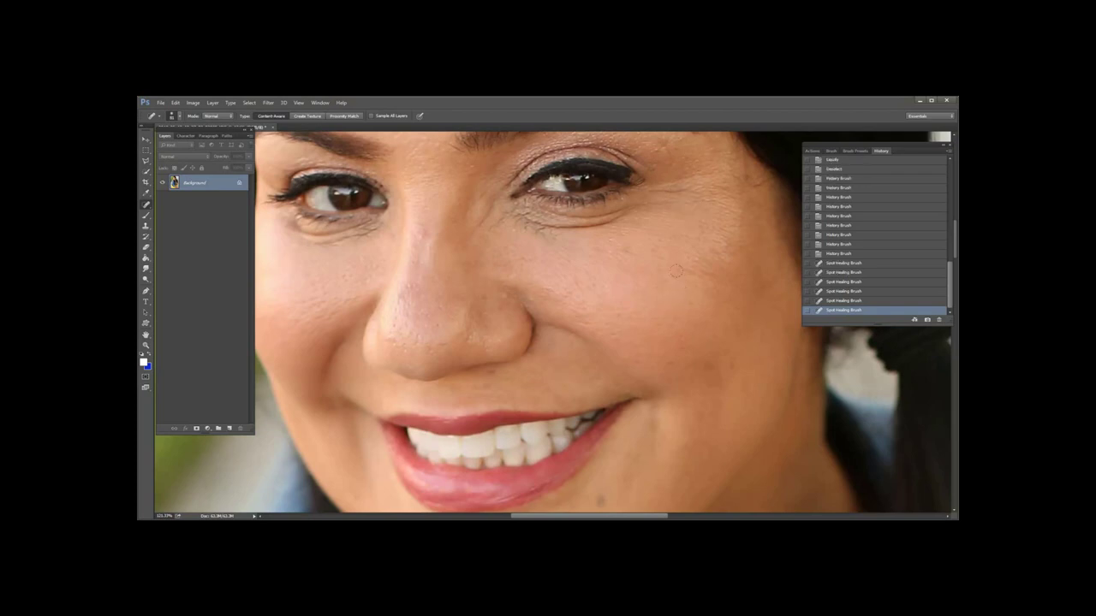
pyautogui.click(681, 288)
pyautogui.click(742, 366)
# Remove the mole below the corner of the mouth and heal the remaining small marks on the lower face.
pyautogui.moveTo(597, 313); pyautogui.dragTo(643, 174)
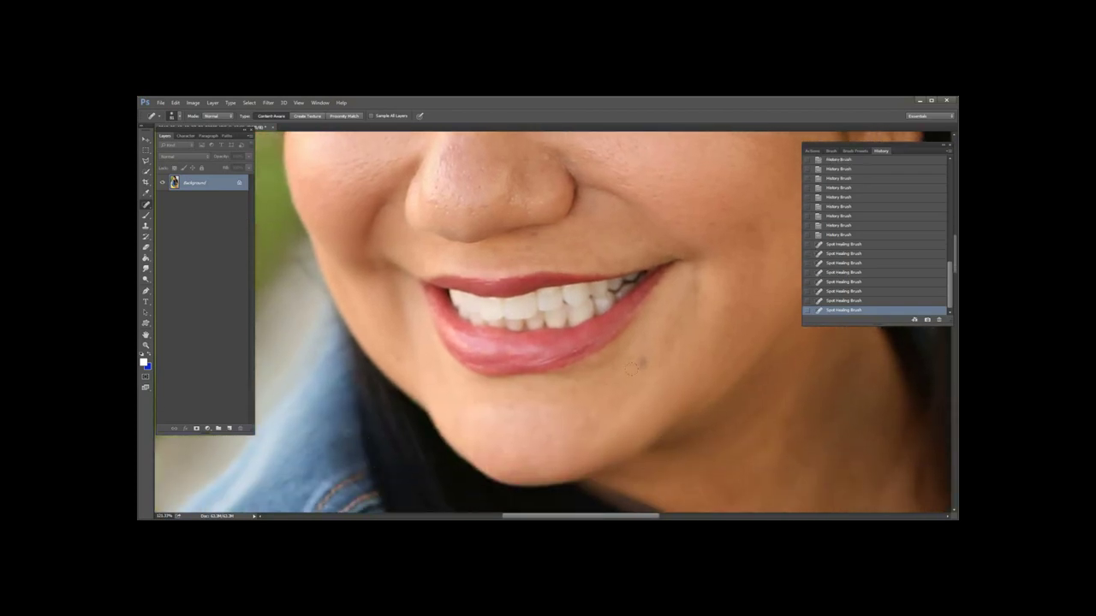
pyautogui.click(639, 363)
pyautogui.click(691, 294)
pyautogui.moveTo(471, 319); pyautogui.dragTo(510, 452)
pyautogui.moveTo(434, 249); pyautogui.dragTo(407, 382)
pyautogui.moveTo(468, 344); pyautogui.dragTo(471, 381)
pyautogui.moveTo(474, 341); pyautogui.dragTo(466, 389)
pyautogui.moveTo(462, 406); pyautogui.dragTo(445, 431)
pyautogui.moveTo(495, 345); pyautogui.dragTo(485, 457)
# Remove the dark mole on the woman's forearm with the Spot Healing Brush.
pyautogui.scroll(-5, 486, 457)
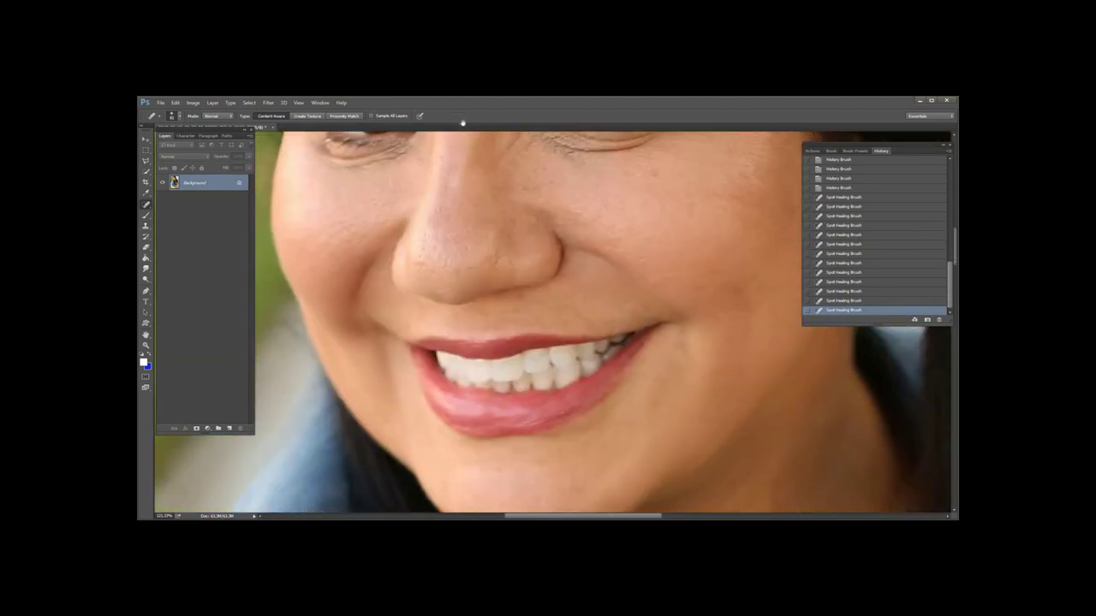
pyautogui.scroll(-7, 572, 356)
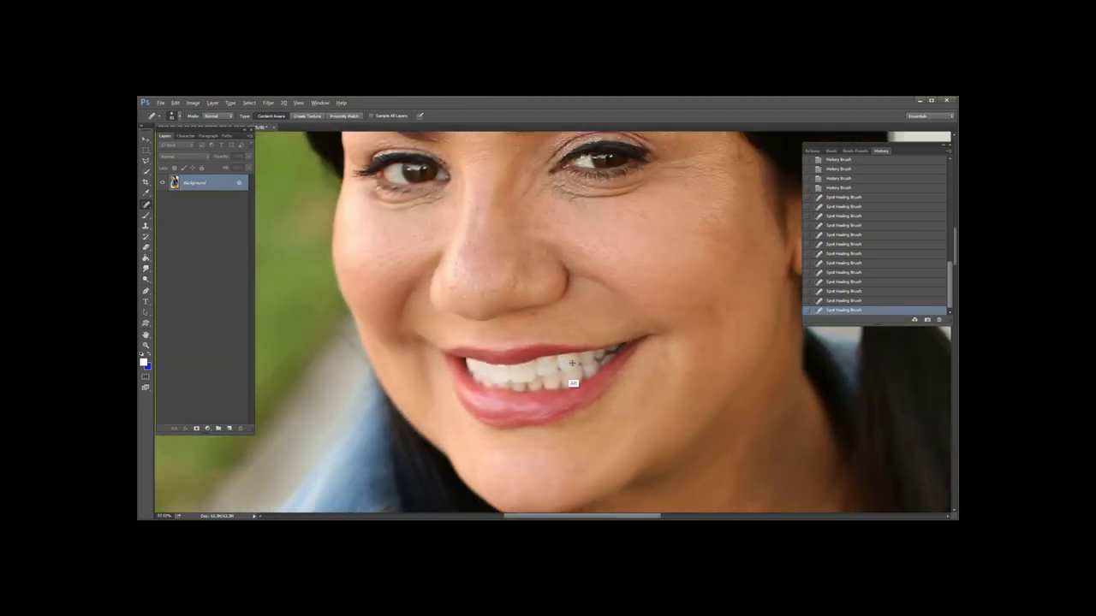
pyautogui.moveTo(584, 487); pyautogui.dragTo(434, 233)
pyautogui.scroll(-1, 433, 233)
pyautogui.hscroll(1, 433, 232)
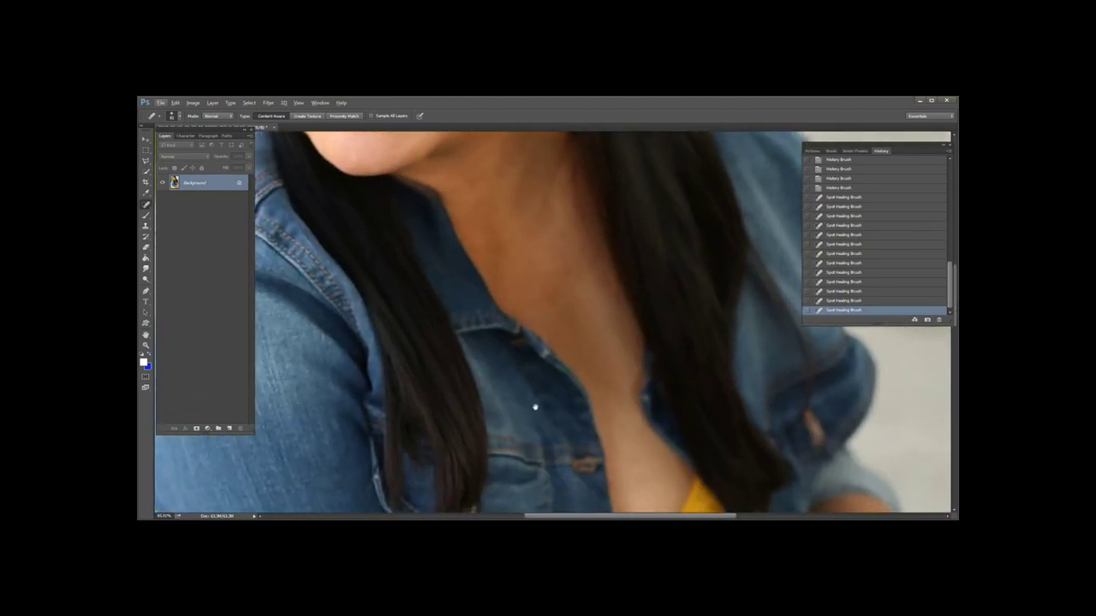
pyautogui.scroll(-12, 538, 427)
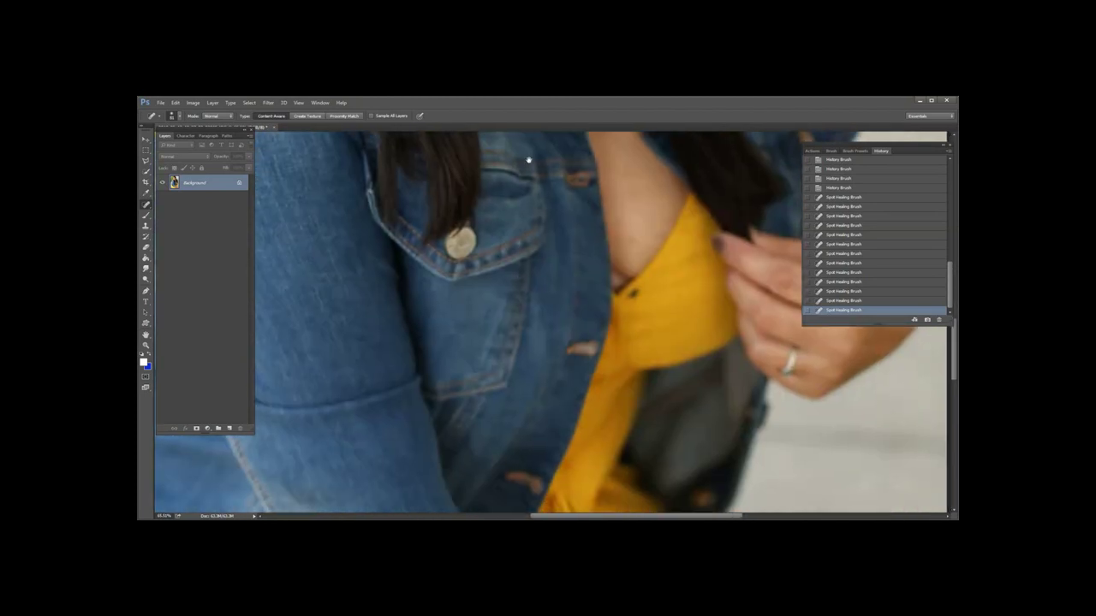
pyautogui.hscroll(1, 388, 302)
pyautogui.scroll(-1, 389, 302)
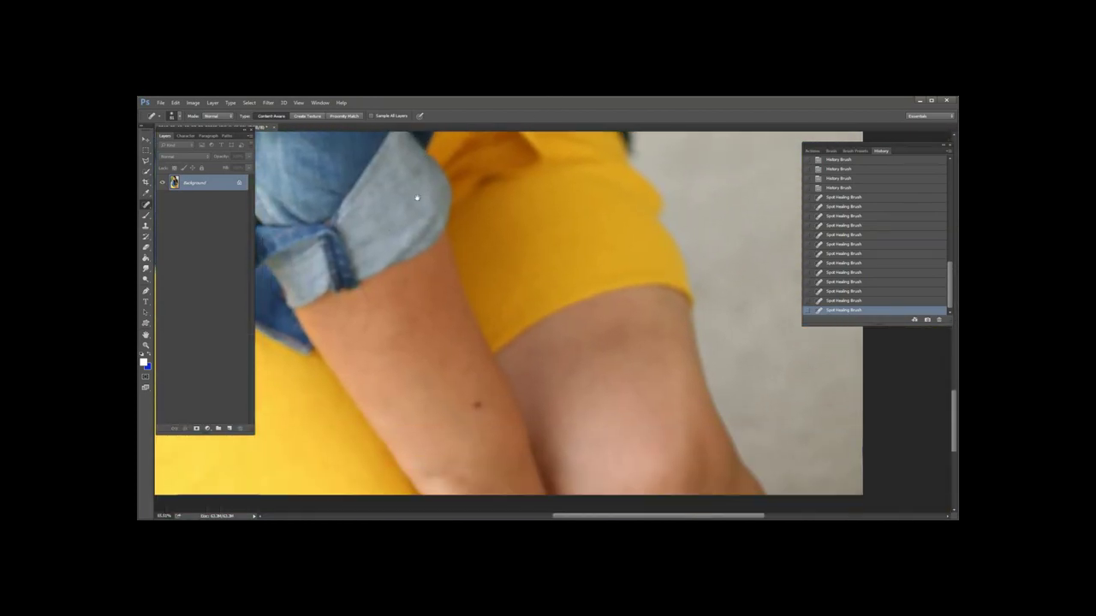
pyautogui.click(475, 404)
pyautogui.moveTo(479, 400); pyautogui.dragTo(484, 417)
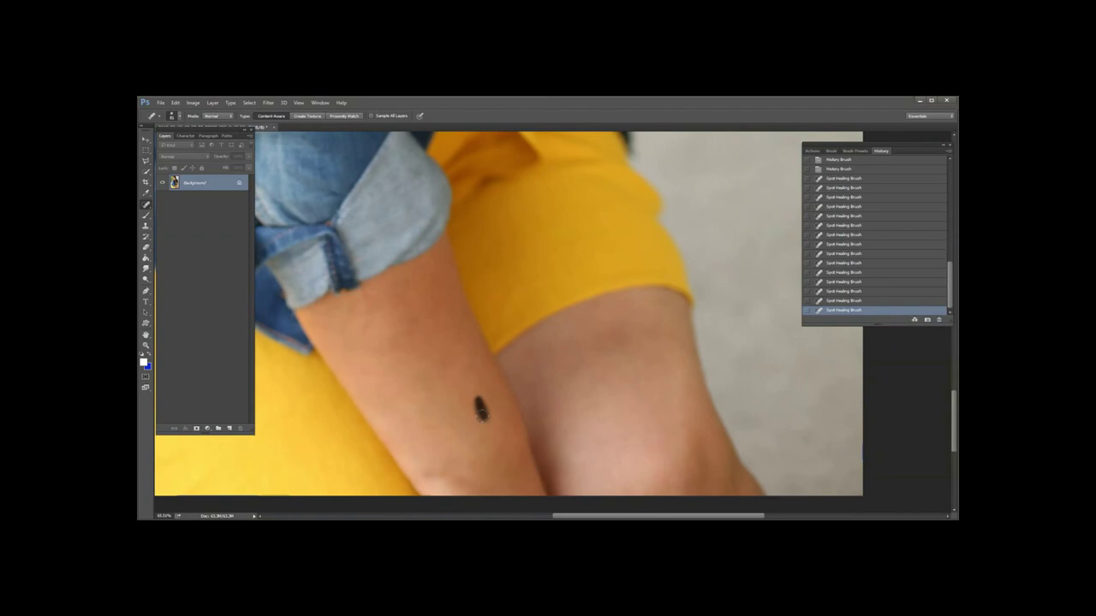
pyautogui.moveTo(582, 192)
pyautogui.mouseDown()
pyautogui.moveTo(512, 414)
pyautogui.moveTo(504, 479)
pyautogui.moveTo(535, 381)
pyautogui.mouseUp()
pyautogui.moveTo(531, 290); pyautogui.dragTo(597, 440)
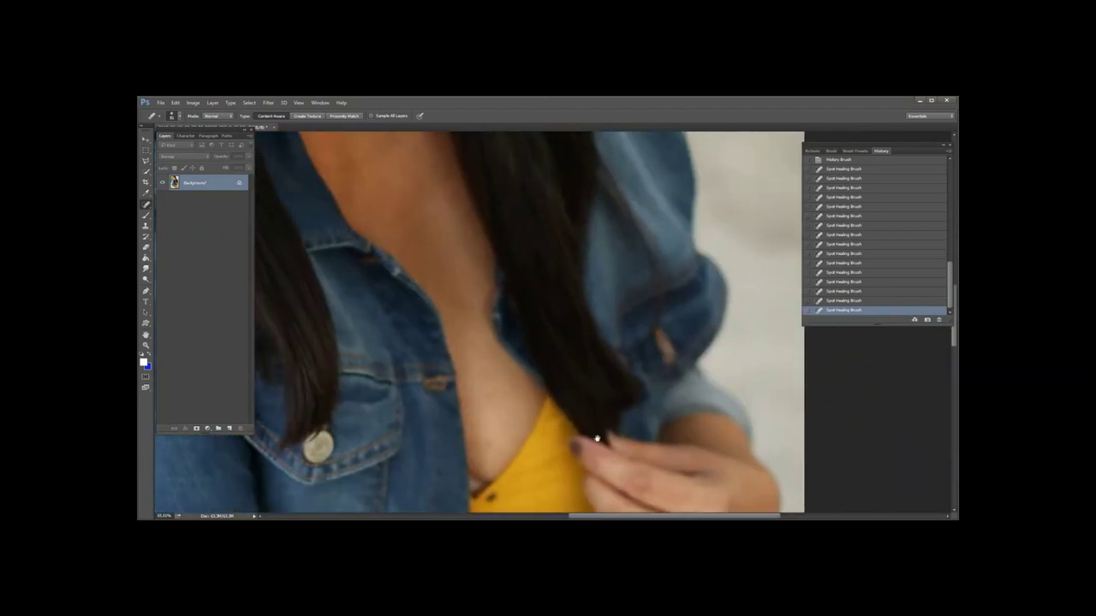
pyautogui.moveTo(542, 410); pyautogui.dragTo(560, 431)
pyautogui.moveTo(484, 303); pyautogui.dragTo(580, 452)
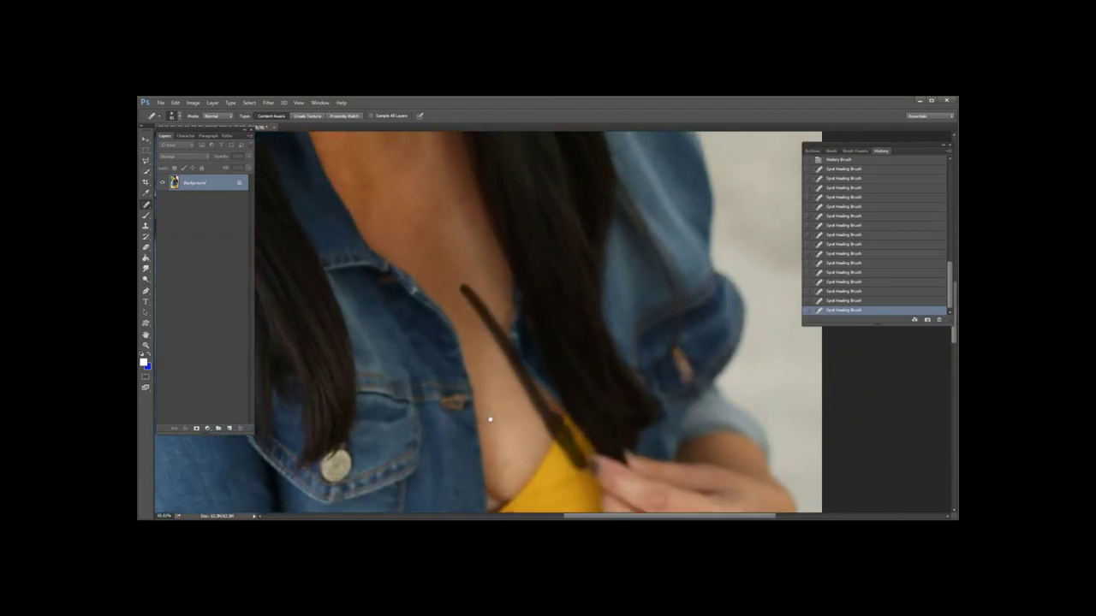
pyautogui.scroll(4, 513, 360)
pyautogui.hotkey('ctrl', 'alt', 'z')
pyautogui.scroll(-3, 473, 351)
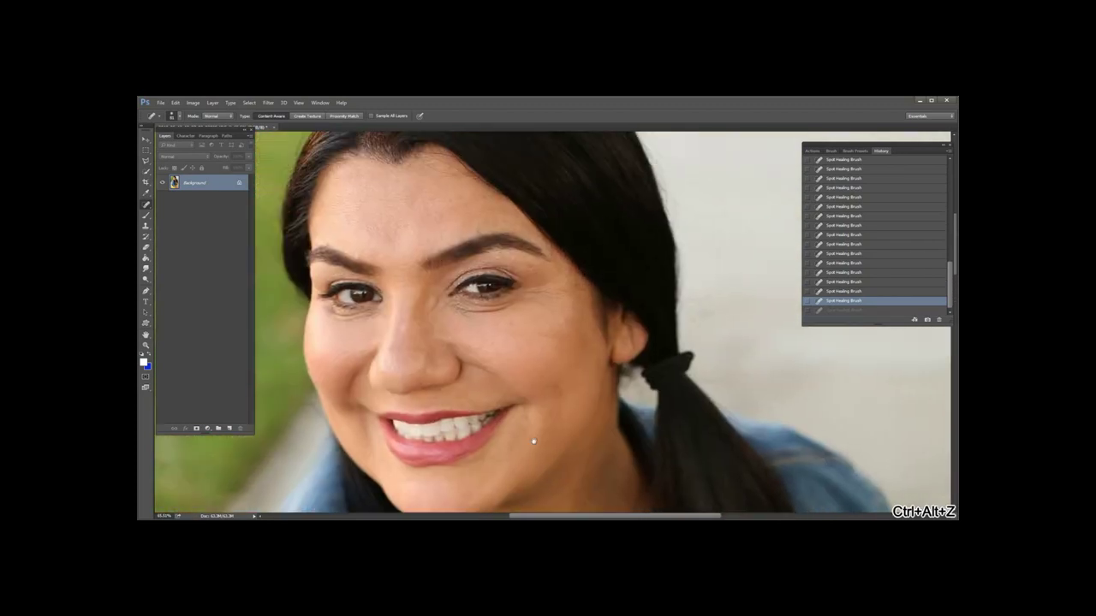
pyautogui.scroll(2, 534, 425)
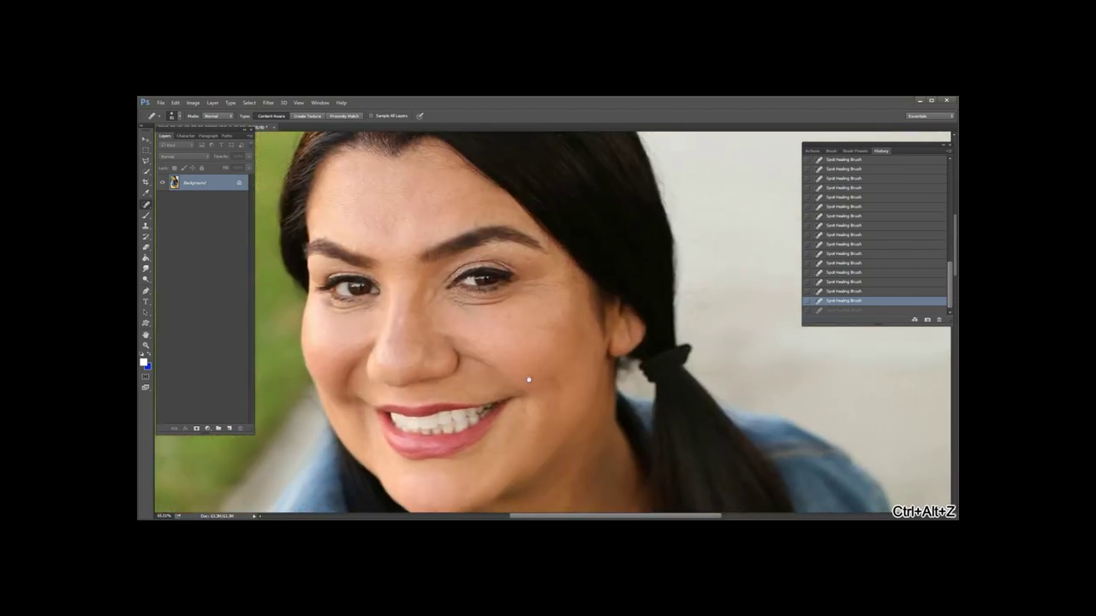
# Clone smooth skin over the uneven patches on the forehead above the brow beside the green background with the Clone Stamp.
pyautogui.click(148, 206)
pyautogui.click(147, 226)
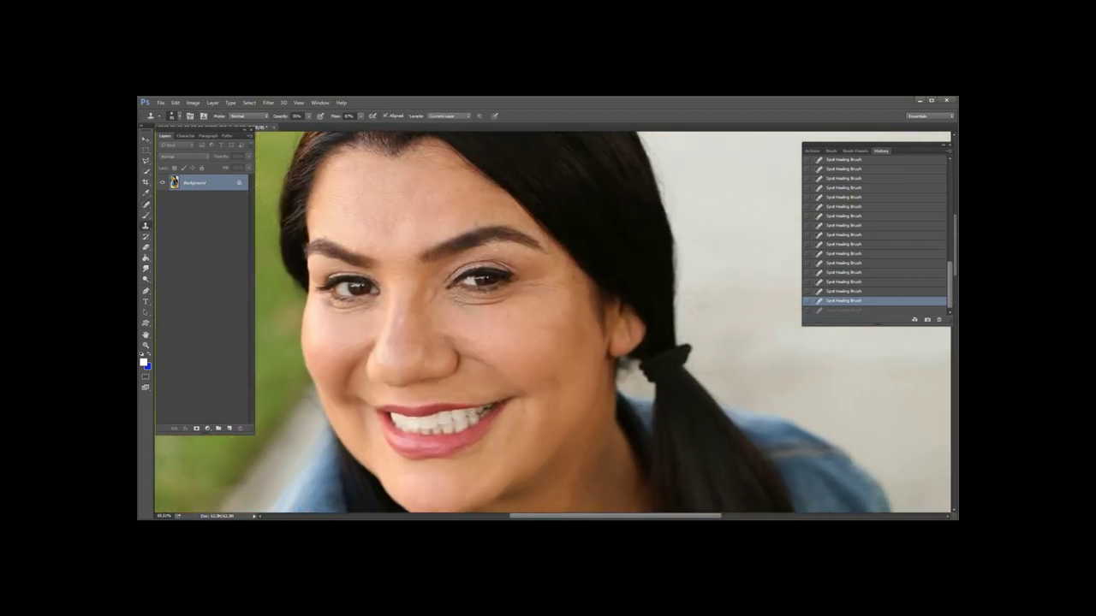
pyautogui.scroll(3, 382, 229)
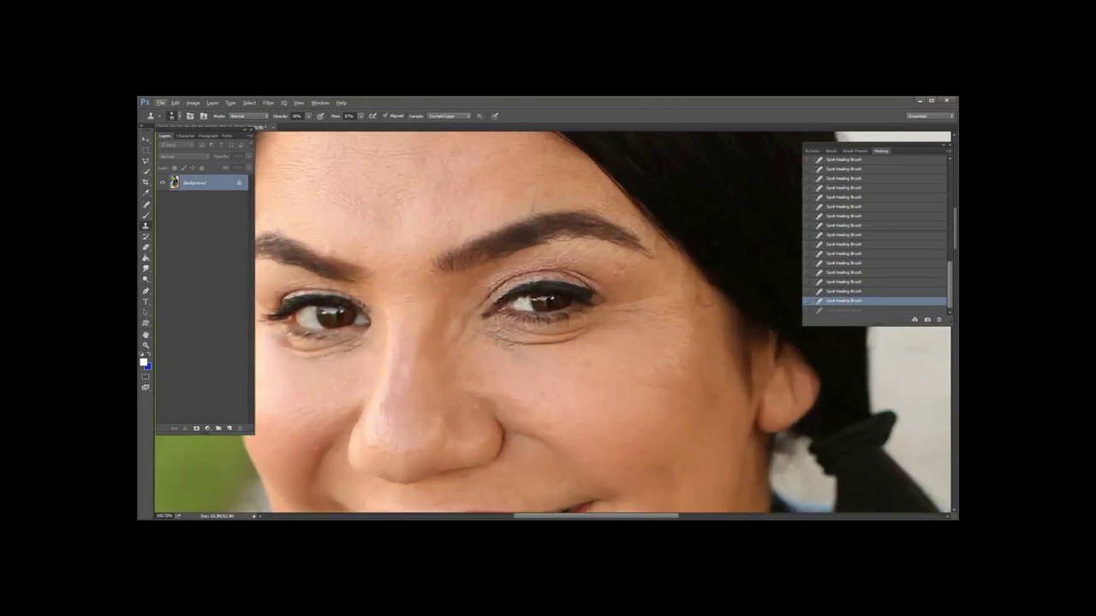
pyautogui.scroll(-2, 449, 359)
pyautogui.scroll(2, 449, 358)
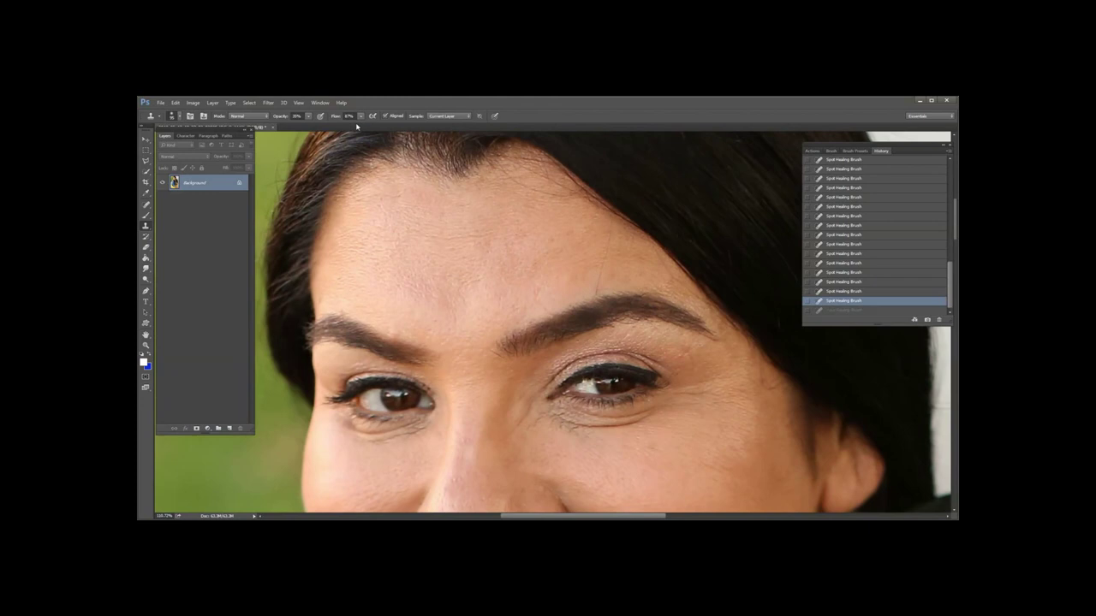
pyautogui.keyDown('alt'); pyautogui.click(434, 225); pyautogui.keyUp('alt')
pyautogui.click(385, 213)
pyautogui.click(381, 199)
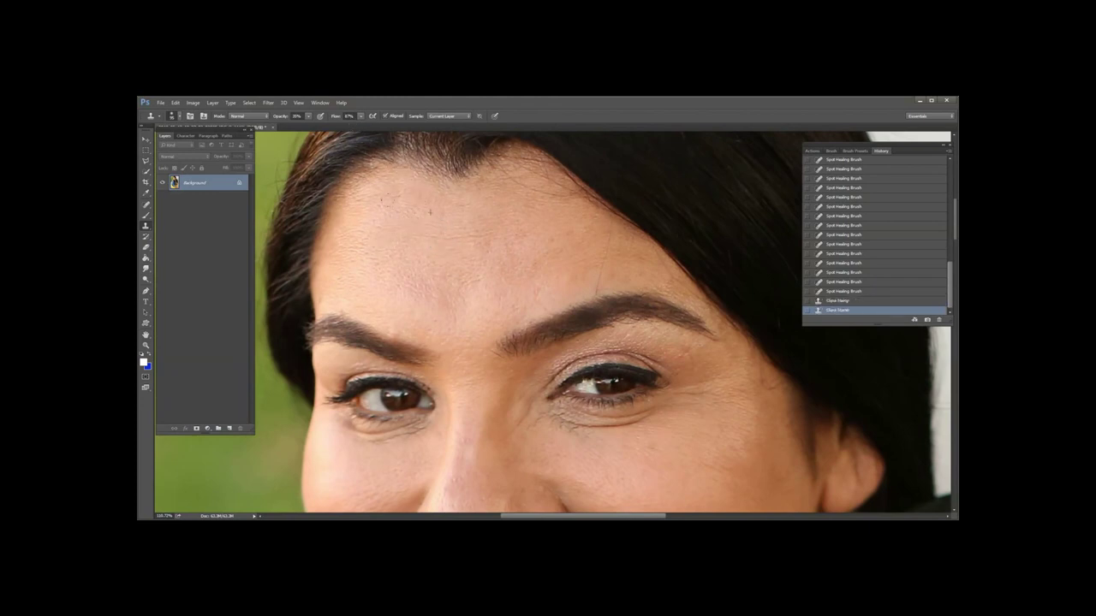
pyautogui.click(363, 241)
pyautogui.keyDown('alt'); pyautogui.click(413, 245); pyautogui.keyUp('alt')
pyautogui.click(385, 247)
# Even out the centre of the forehead and the area between the eyebrows by cloning nearby clean skin.
pyautogui.keyDown('alt'); pyautogui.click(490, 205); pyautogui.keyUp('alt')
pyautogui.keyDown('alt'); pyautogui.click(445, 251); pyautogui.keyUp('alt')
pyautogui.click(442, 257)
pyautogui.click(445, 226)
pyautogui.click(420, 232)
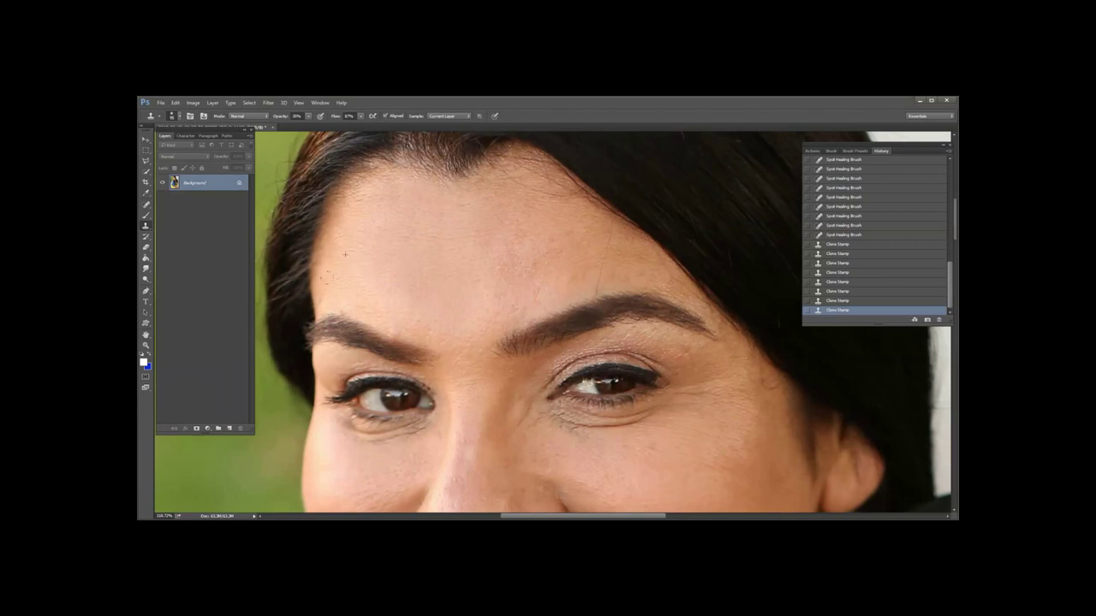
pyautogui.click(363, 279)
pyautogui.click(497, 273)
pyautogui.click(540, 297)
pyautogui.click(548, 291)
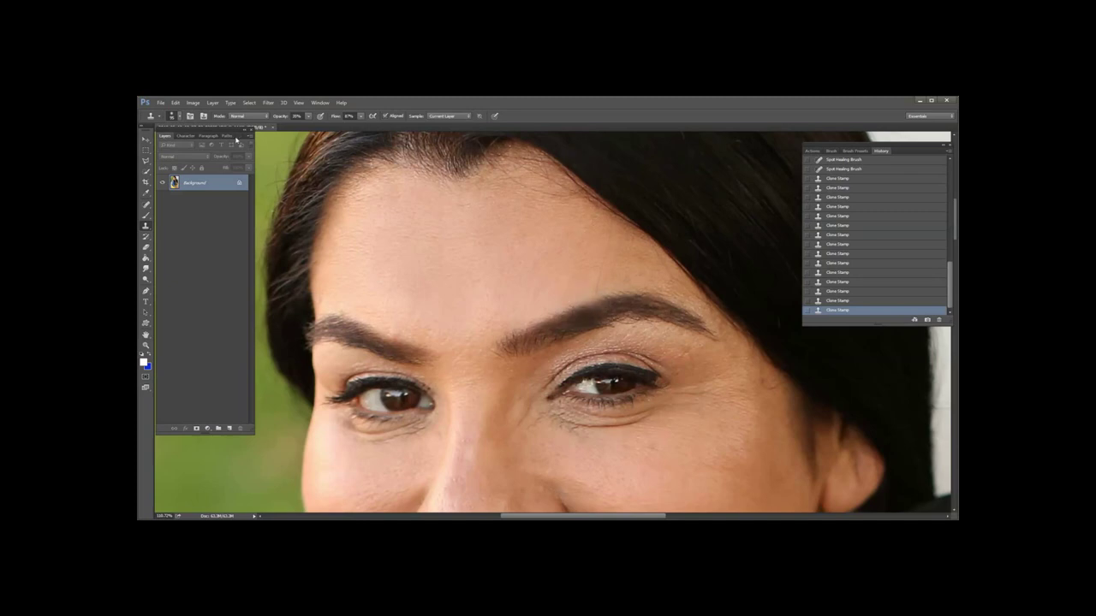
# Heal the small marks along the hairline, temple and cheek on the ear side with the Spot Healing Brush.
pyautogui.click(146, 204)
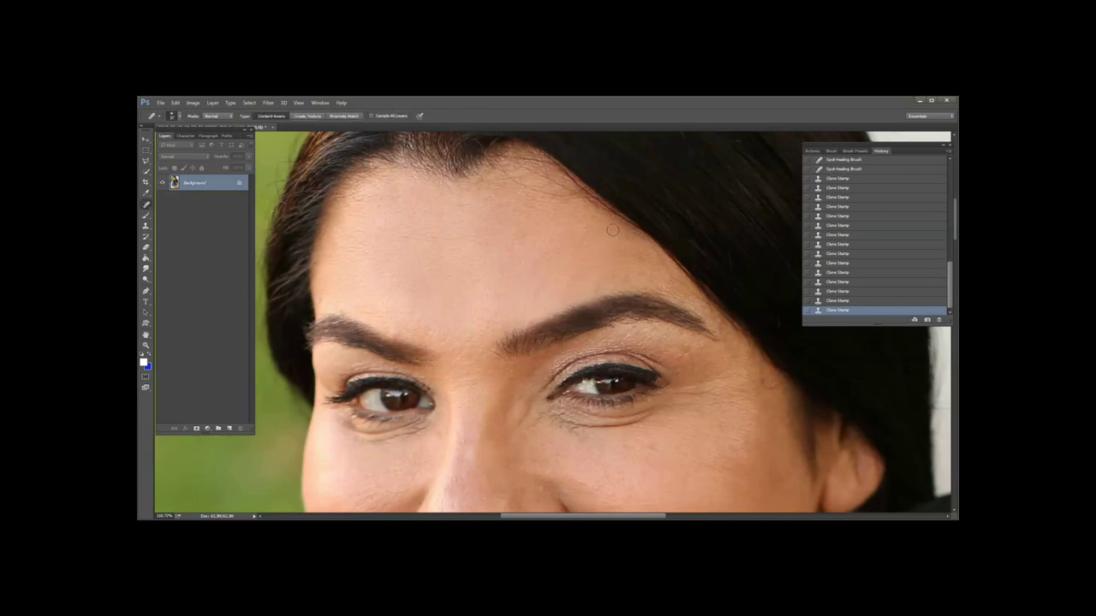
pyautogui.moveTo(611, 230)
pyautogui.mouseDown()
pyautogui.moveTo(595, 293)
pyautogui.moveTo(611, 221)
pyautogui.mouseUp()
pyautogui.press('space')
pyautogui.moveTo(603, 325); pyautogui.dragTo(386, 220)
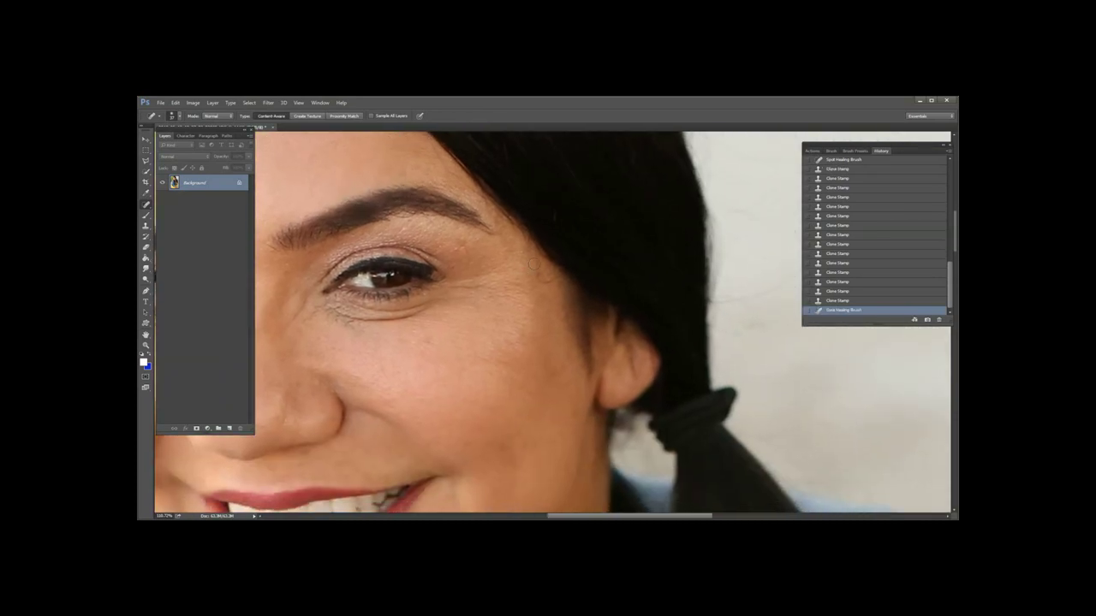
pyautogui.moveTo(534, 263)
pyautogui.mouseDown()
pyautogui.moveTo(539, 285)
pyautogui.moveTo(556, 273)
pyautogui.mouseUp()
pyautogui.moveTo(483, 355)
pyautogui.mouseDown()
pyautogui.moveTo(542, 374)
pyautogui.moveTo(580, 356)
pyautogui.moveTo(567, 367)
pyautogui.moveTo(582, 391)
pyautogui.mouseUp()
pyautogui.moveTo(486, 375); pyautogui.dragTo(645, 404)
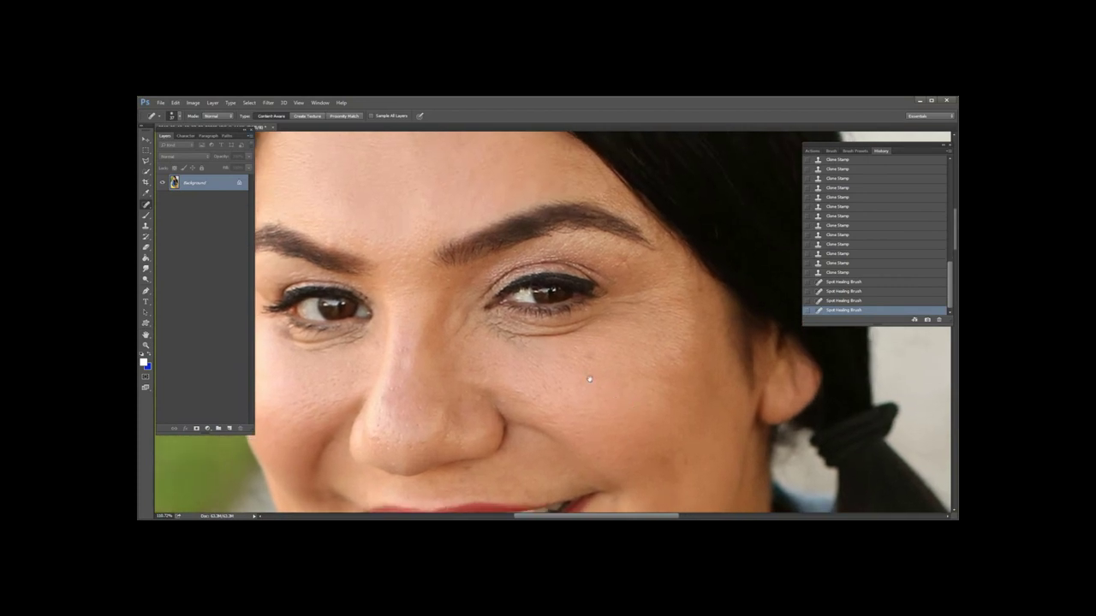
# Clone clean skin over the marks and shine along the bridge of the nose with the Clone Stamp.
pyautogui.click(147, 225)
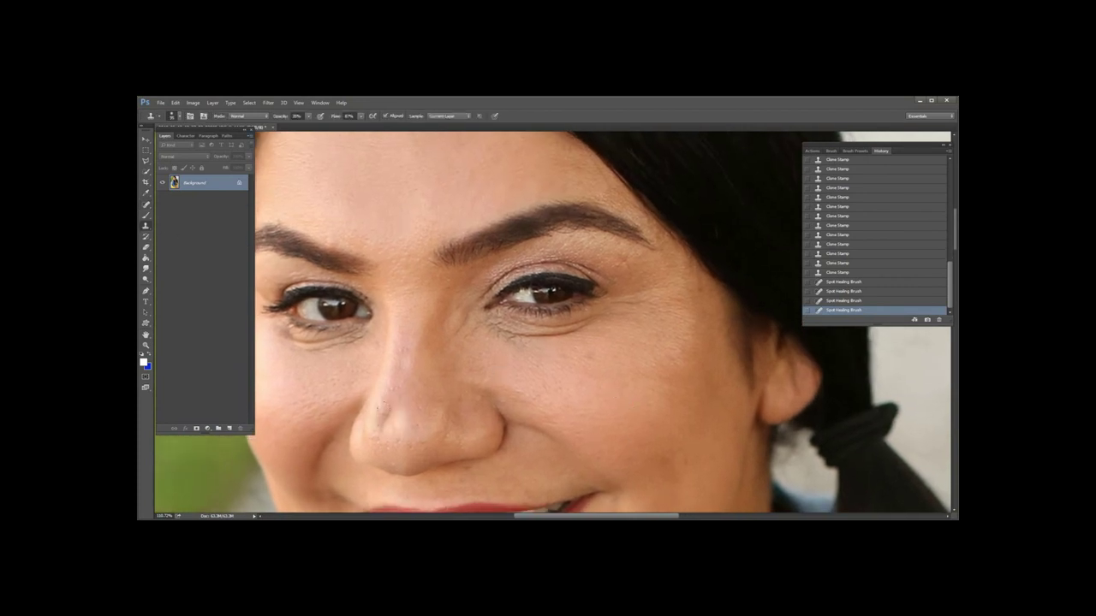
pyautogui.moveTo(399, 409); pyautogui.dragTo(375, 425)
pyautogui.keyDown('alt'); pyautogui.click(400, 388); pyautogui.keyUp('alt')
pyautogui.click(380, 413)
pyautogui.keyDown('alt'); pyautogui.click(398, 418); pyautogui.keyUp('alt')
pyautogui.click(390, 404)
pyautogui.click(390, 391)
pyautogui.click(391, 379)
pyautogui.click(390, 379)
pyautogui.click(391, 384)
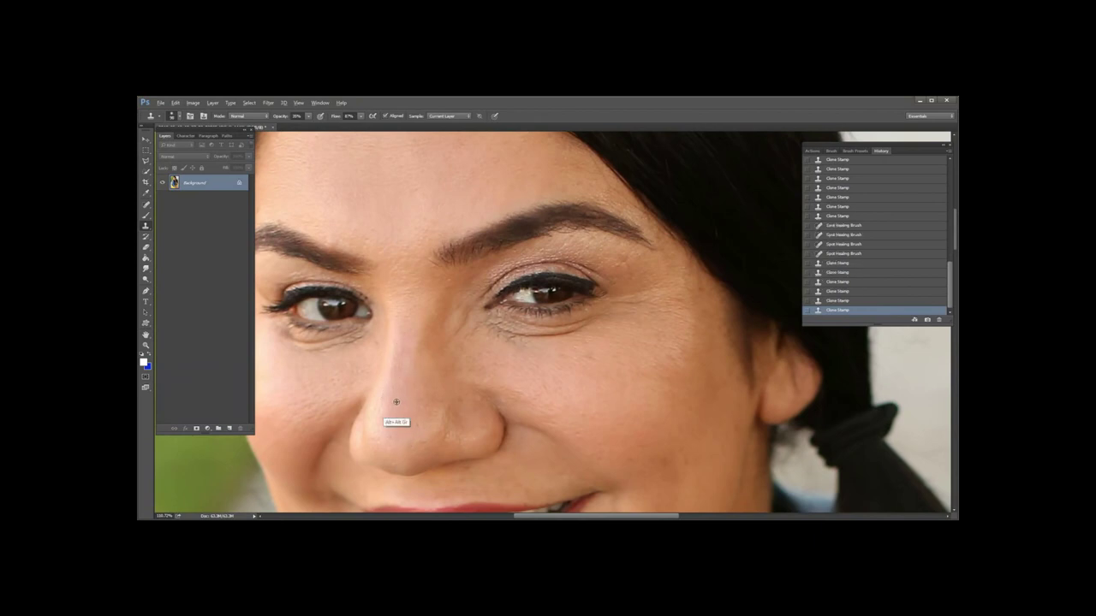
# Smooth the tip of the nose by cloning adjacent skin, adjusting the brush size.
pyautogui.click(398, 428)
pyautogui.click(413, 424)
pyautogui.keyDown('alt'); pyautogui.click(416, 423); pyautogui.keyUp('alt')
pyautogui.click(402, 434)
pyautogui.moveTo(403, 434); pyautogui.dragTo(372, 460)
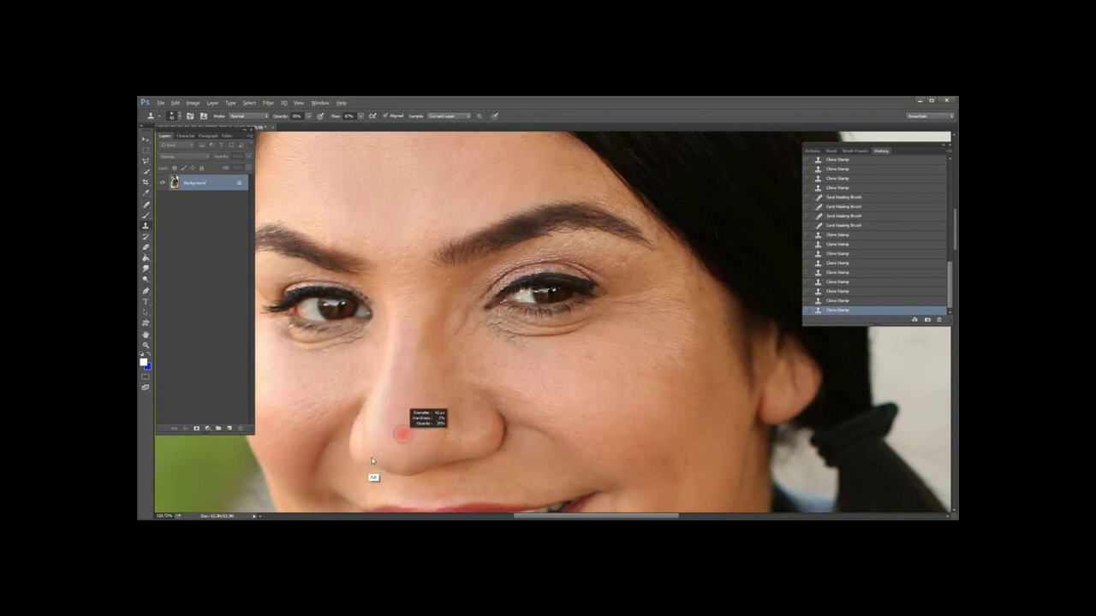
# Clone smooth skin over the pores and blemishes on the shaded side of the nose above the nostril.
pyautogui.keyDown('alt'); pyautogui.click(438, 398); pyautogui.keyUp('alt')
pyautogui.click(442, 435)
pyautogui.click(440, 408)
pyautogui.click(446, 405)
pyautogui.keyDown('alt'); pyautogui.click(442, 396); pyautogui.keyUp('alt')
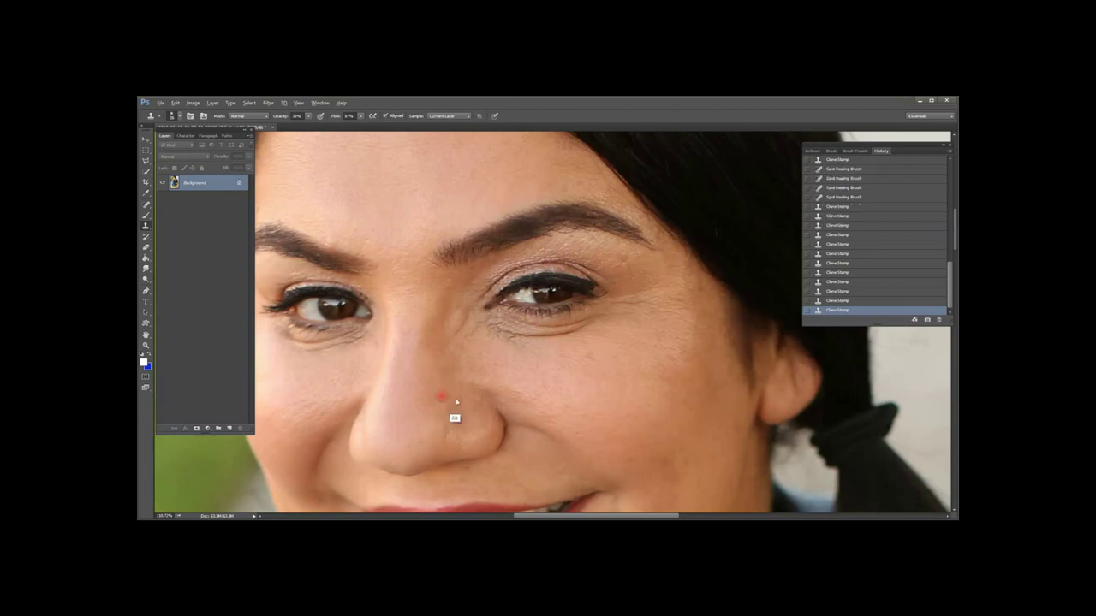
pyautogui.moveTo(456, 401); pyautogui.dragTo(462, 402)
pyautogui.click(440, 391)
pyautogui.keyDown('alt'); pyautogui.click(460, 415); pyautogui.keyUp('alt')
pyautogui.moveTo(471, 402); pyautogui.dragTo(455, 416)
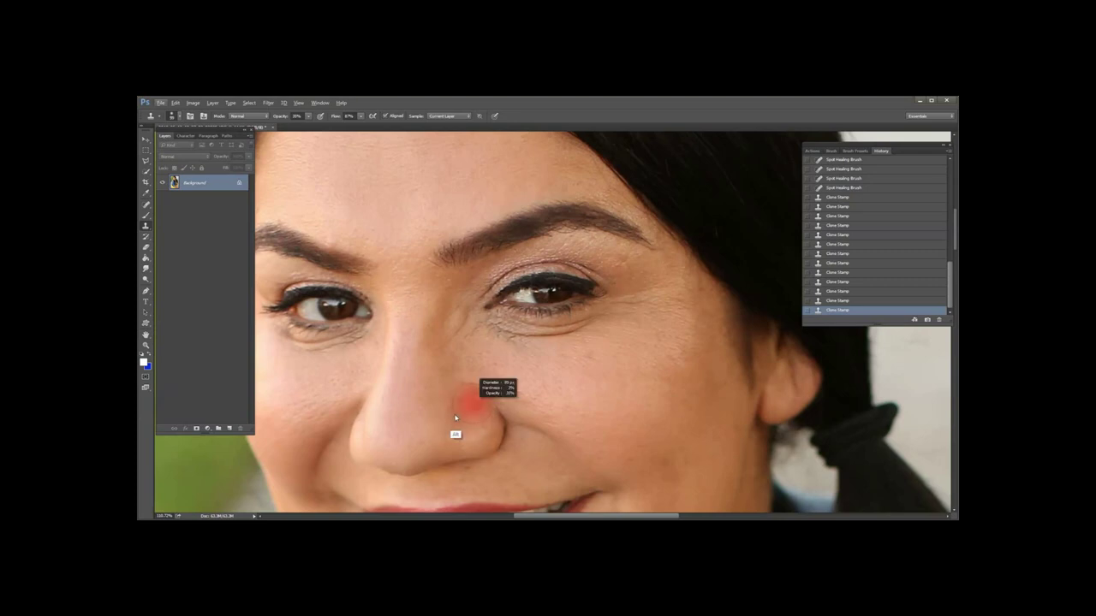
# Clone clean skin over the rough texture where the shaded side of the nose meets the cheek.
pyautogui.keyDown('alt'); pyautogui.click(460, 400); pyautogui.keyUp('alt')
pyautogui.click(473, 364)
pyautogui.click(476, 355)
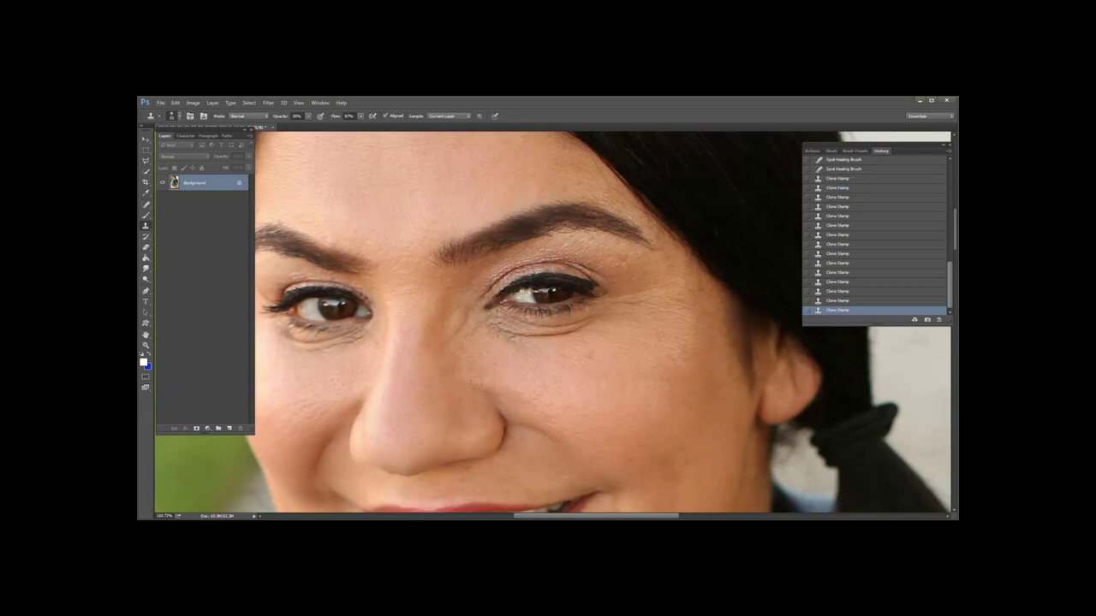
pyautogui.click(479, 346)
pyautogui.click(479, 346)
pyautogui.keyDown('alt'); pyautogui.click(478, 349); pyautogui.keyUp('alt')
pyautogui.keyDown('alt'); pyautogui.click(489, 351); pyautogui.keyUp('alt')
pyautogui.keyDown('alt'); pyautogui.click(473, 348); pyautogui.keyUp('alt')
pyautogui.keyDown('alt'); pyautogui.click(451, 356); pyautogui.keyUp('alt')
# Smooth the upper side of the nose beside the inner eye corner with sampled skin.
pyautogui.keyDown('alt'); pyautogui.click(445, 315); pyautogui.keyUp('alt')
pyautogui.keyDown('alt'); pyautogui.click(449, 325); pyautogui.keyUp('alt')
pyautogui.keyDown('alt'); pyautogui.click(449, 310); pyautogui.keyUp('alt')
pyautogui.keyDown('alt'); pyautogui.click(451, 327); pyautogui.keyUp('alt')
pyautogui.keyDown('alt'); pyautogui.click(449, 329); pyautogui.keyUp('alt')
pyautogui.keyDown('alt'); pyautogui.click(444, 344); pyautogui.keyUp('alt')
pyautogui.keyDown('alt'); pyautogui.click(458, 399); pyautogui.keyUp('alt')
pyautogui.keyDown('alt'); pyautogui.click(457, 399); pyautogui.keyUp('alt')
# Soften the lines and creases under the eye on the ear side by cloning cheek skin over them.
pyautogui.keyDown('alt'); pyautogui.click(489, 347); pyautogui.keyUp('alt')
pyautogui.keyDown('alt'); pyautogui.click(492, 344); pyautogui.keyUp('alt')
pyautogui.moveTo(544, 341)
pyautogui.mouseDown()
pyautogui.moveTo(580, 327)
pyautogui.moveTo(516, 337)
pyautogui.mouseUp()
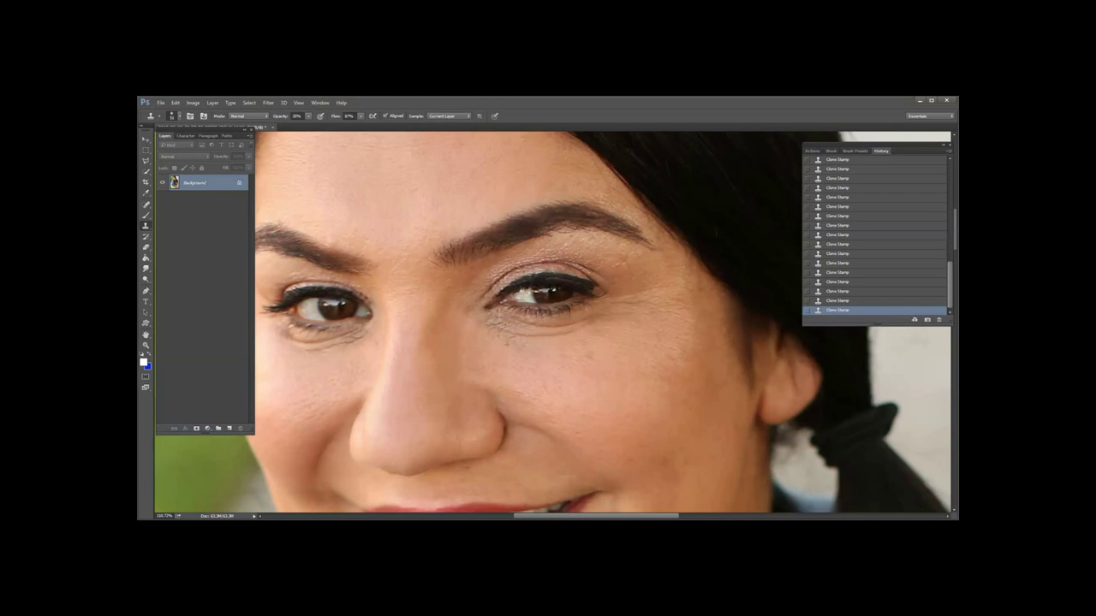
pyautogui.keyDown('alt'); pyautogui.click(492, 355); pyautogui.keyUp('alt')
pyautogui.keyDown('alt'); pyautogui.click(496, 351); pyautogui.keyUp('alt')
pyautogui.moveTo(517, 336); pyautogui.dragTo(591, 319)
pyautogui.keyDown('alt'); pyautogui.click(613, 332); pyautogui.keyUp('alt')
pyautogui.keyDown('alt'); pyautogui.click(613, 332); pyautogui.keyUp('alt')
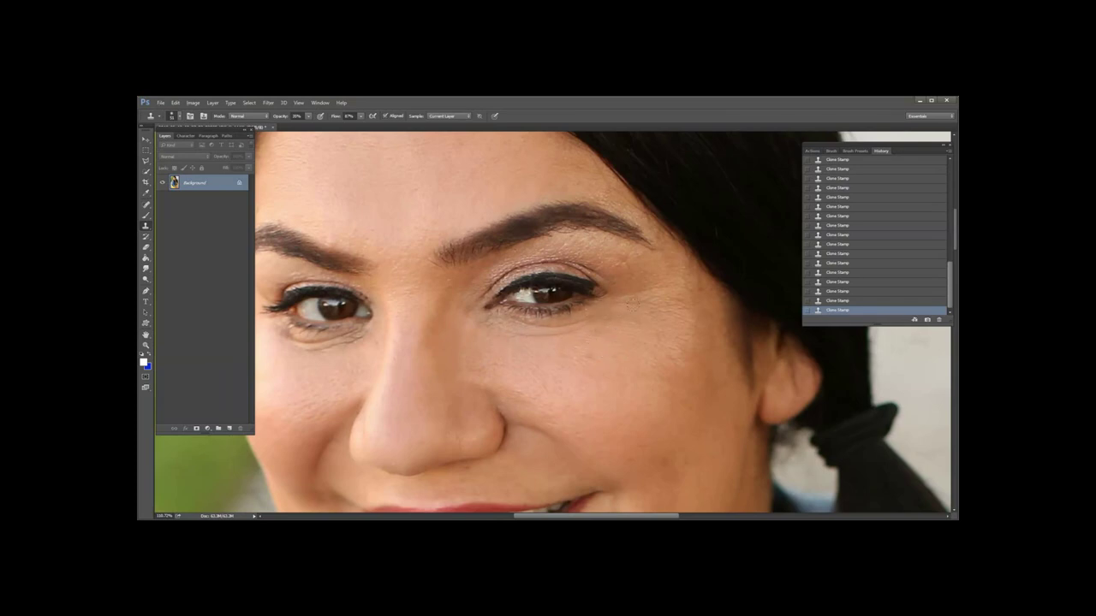
pyautogui.keyDown('alt'); pyautogui.click(594, 375); pyautogui.keyUp('alt')
pyautogui.keyDown('alt'); pyautogui.click(446, 330); pyautogui.keyUp('alt')
# Soften the wrinkles under the eye nearest the green background by cloning skin from the cheek below.
pyautogui.moveTo(369, 381); pyautogui.dragTo(517, 331)
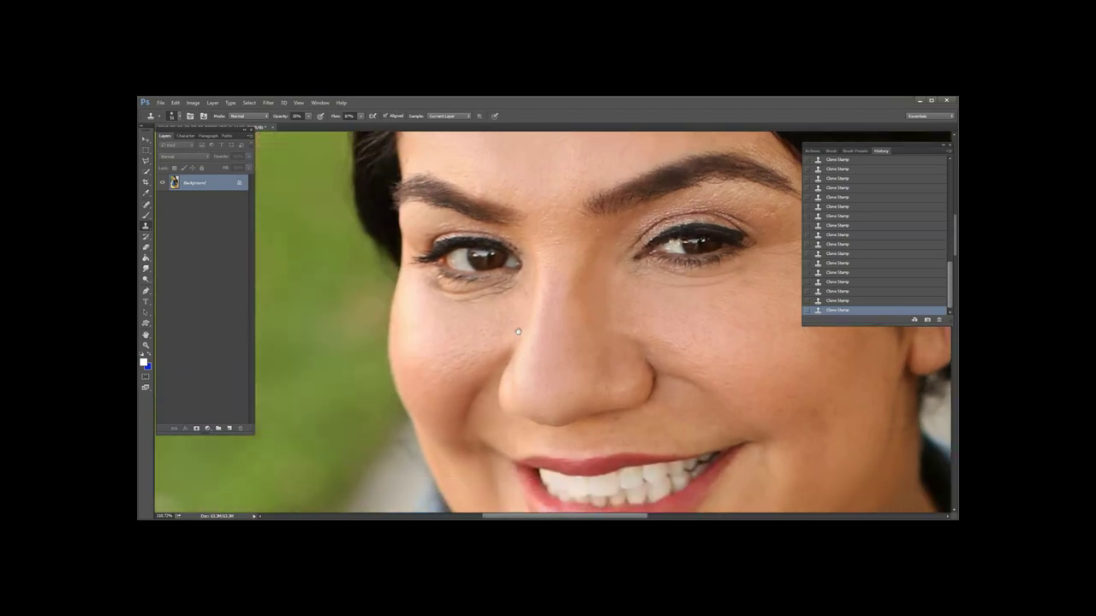
pyautogui.keyDown('alt'); pyautogui.click(431, 313); pyautogui.keyUp('alt')
pyautogui.keyDown('alt'); pyautogui.click(436, 316); pyautogui.keyUp('alt')
pyautogui.click(433, 284)
pyautogui.keyDown('alt'); pyautogui.click(431, 320); pyautogui.keyUp('alt')
pyautogui.keyDown('alt'); pyautogui.click(471, 327); pyautogui.keyUp('alt')
pyautogui.click(474, 303)
pyautogui.keyDown('alt'); pyautogui.click(467, 329); pyautogui.keyUp('alt')
pyautogui.click(477, 295)
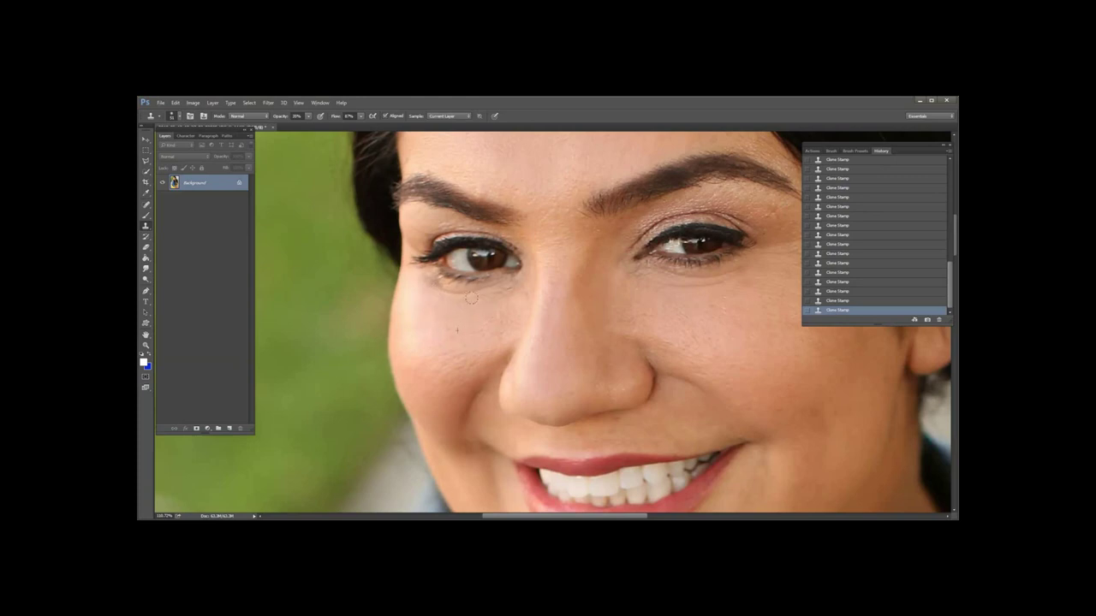
# Even out the upper cheek beneath the same eye with newly sampled skin and the Clone Stamp.
pyautogui.keyDown('alt'); pyautogui.click(455, 317); pyautogui.keyUp('alt')
pyautogui.click(445, 322)
pyautogui.keyDown('alt'); pyautogui.click(477, 316); pyautogui.keyUp('alt')
pyautogui.keyDown('alt'); pyautogui.rightClick(464, 332); pyautogui.keyUp('alt')
pyautogui.moveTo(476, 343)
pyautogui.mouseDown()
pyautogui.moveTo(488, 342)
pyautogui.moveTo(467, 341)
pyautogui.mouseUp()
pyautogui.keyDown('alt'); pyautogui.click(459, 328); pyautogui.keyUp('alt')
pyautogui.click(474, 316)
# Resize the Clone Stamp brush and clone clean skin over the marks on the underside of the nose tip.
pyautogui.moveTo(580, 322); pyautogui.dragTo(447, 269)
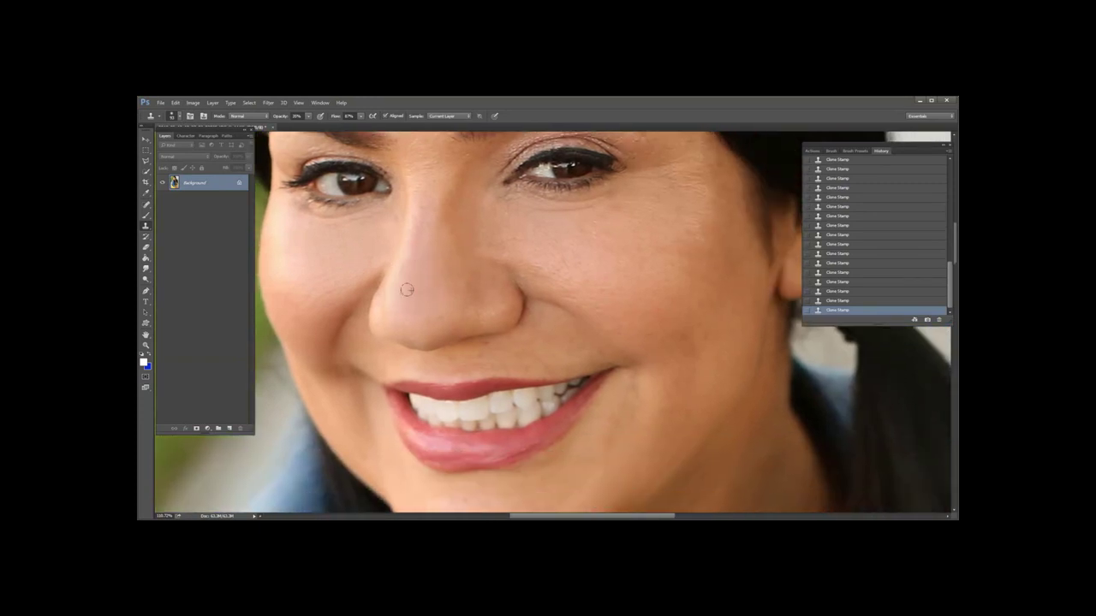
pyautogui.moveTo(622, 343)
pyautogui.mouseDown()
pyautogui.moveTo(473, 251)
pyautogui.moveTo(557, 291)
pyautogui.moveTo(565, 403)
pyautogui.mouseUp()
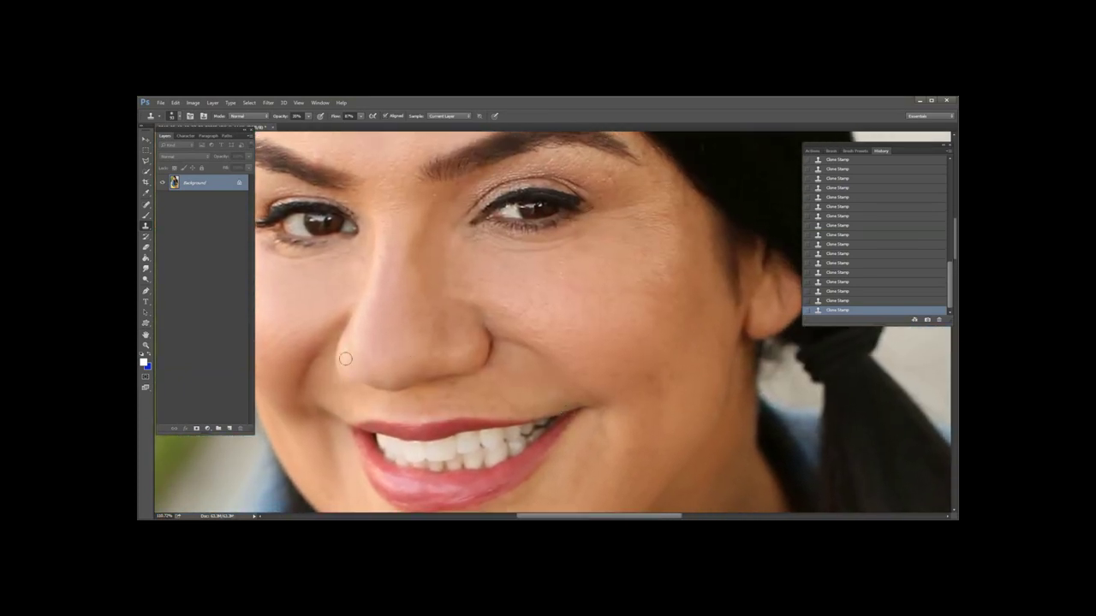
pyautogui.scroll(3, 386, 421)
pyautogui.scroll(4, 387, 399)
pyautogui.moveTo(368, 357); pyautogui.dragTo(312, 394)
pyautogui.moveTo(383, 336); pyautogui.dragTo(330, 380)
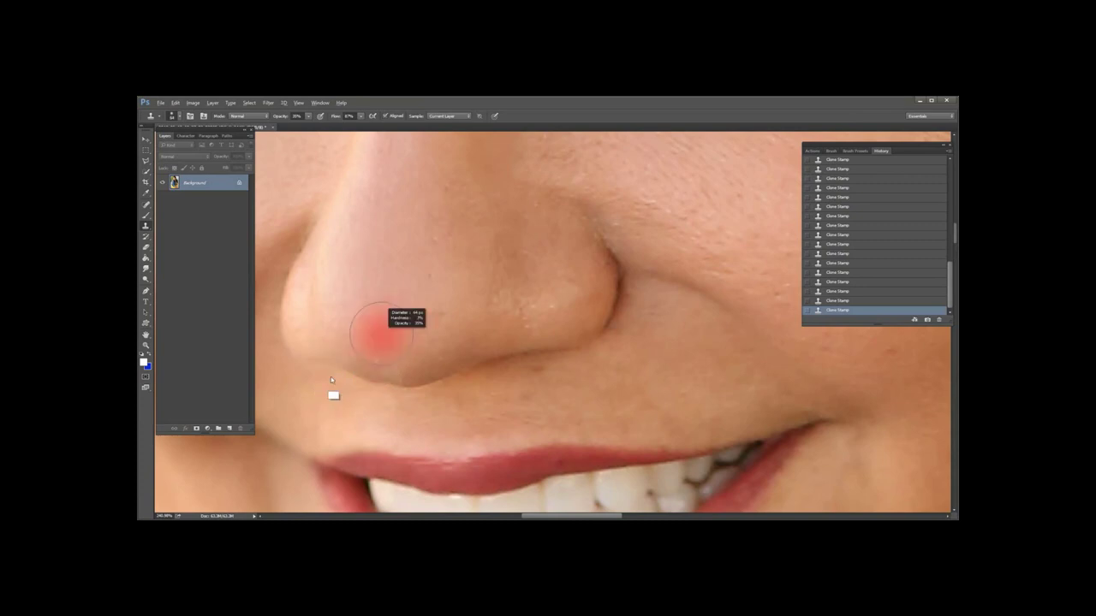
pyautogui.moveTo(357, 344)
pyautogui.mouseDown()
pyautogui.moveTo(342, 392)
pyautogui.moveTo(304, 407)
pyautogui.mouseUp()
pyautogui.keyDown('alt'); pyautogui.click(359, 352); pyautogui.keyUp('alt')
pyautogui.click(374, 359)
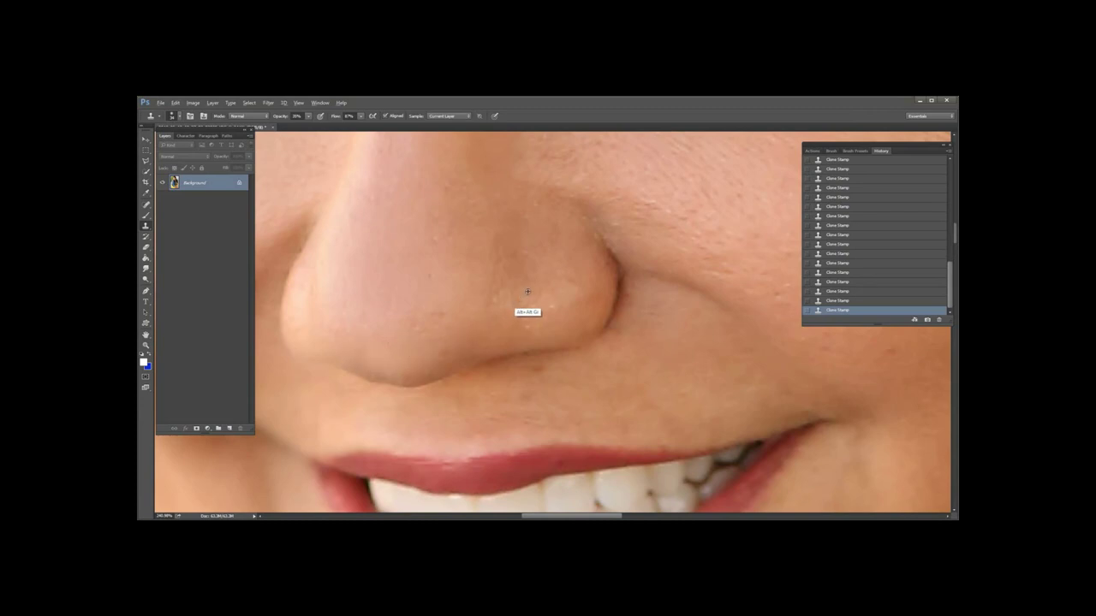
# Clone smooth skin over the remaining specks on the nostril and the front of the nose.
pyautogui.keyDown('alt'); pyautogui.click(578, 265); pyautogui.keyUp('alt')
pyautogui.keyDown('alt'); pyautogui.click(441, 247); pyautogui.keyUp('alt')
pyautogui.click(428, 274)
pyautogui.keyDown('alt'); pyautogui.click(444, 271); pyautogui.keyUp('alt')
# Select the woman's teeth with the Lasso tool, refining the outline along the lower row by adding and subtracting areas.
pyautogui.keyDown('alt'); pyautogui.scroll(-3, 577, 330); pyautogui.keyUp('alt')
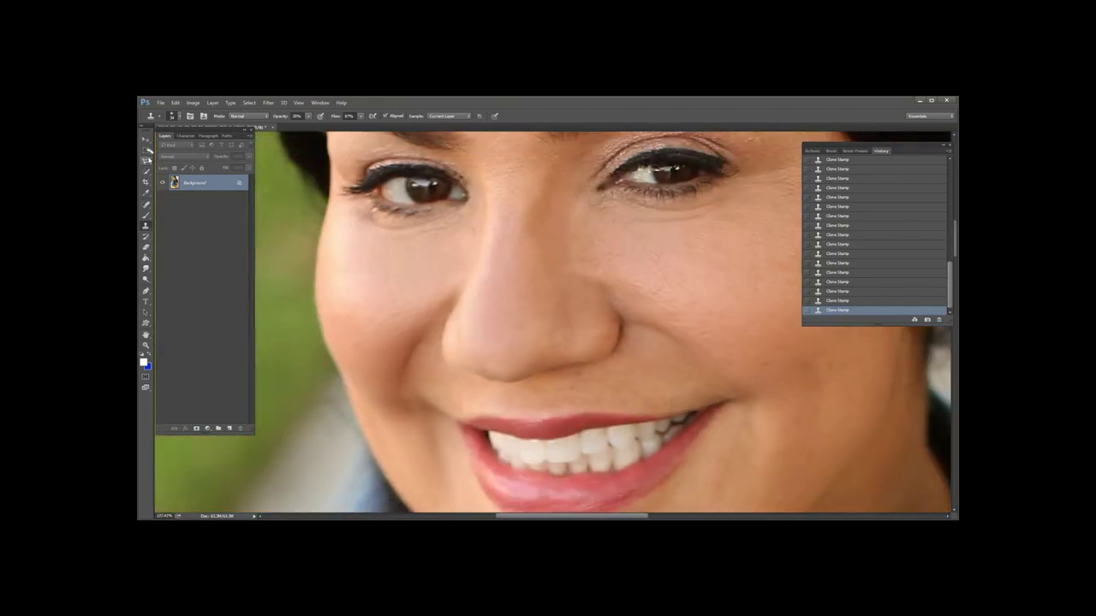
pyautogui.click(148, 160)
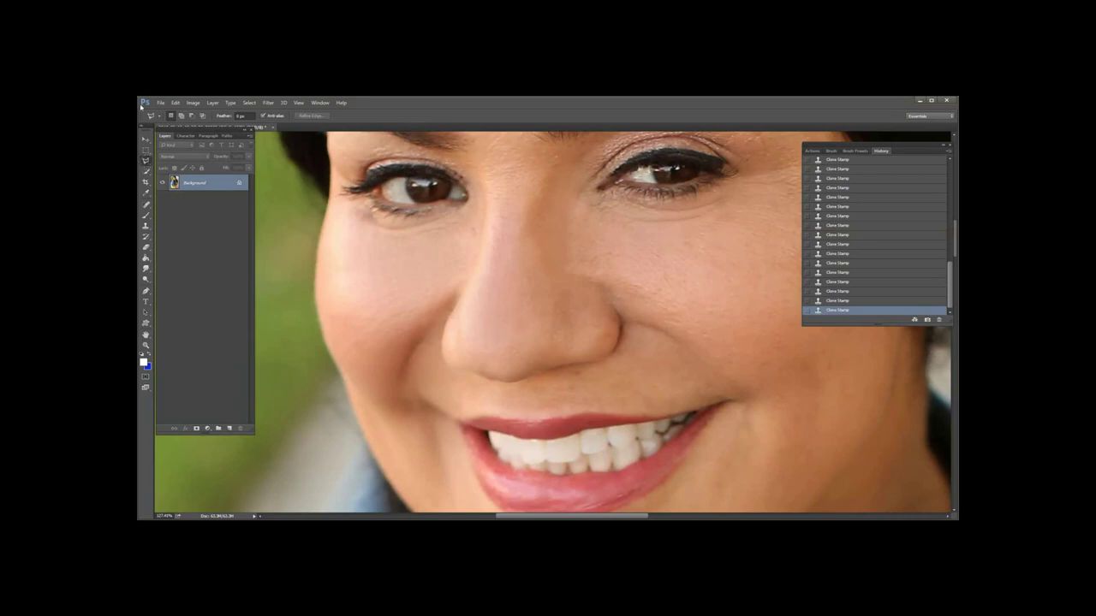
pyautogui.click(148, 162)
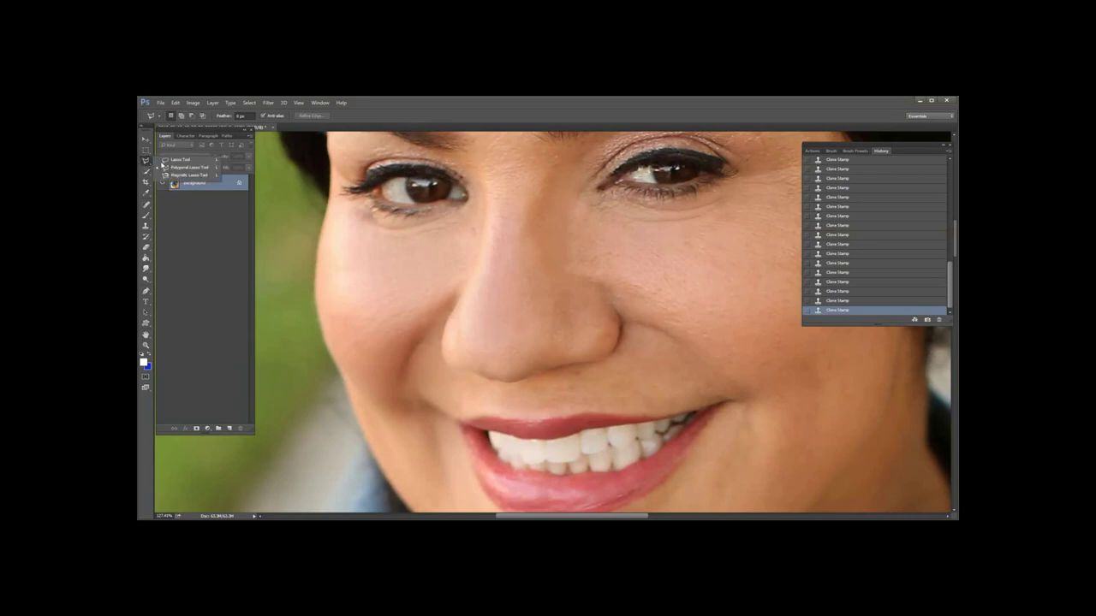
pyautogui.click(178, 163)
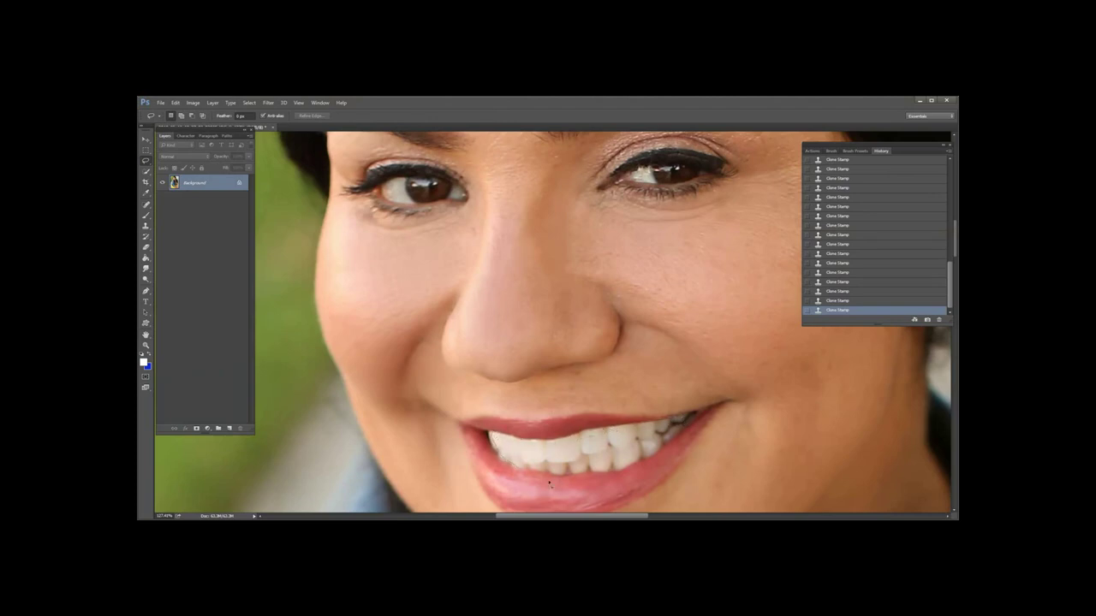
pyautogui.click(653, 418)
pyautogui.press('alt')
pyautogui.moveTo(569, 468)
pyautogui.mouseDown()
pyautogui.moveTo(618, 481)
pyautogui.moveTo(596, 479)
pyautogui.mouseUp()
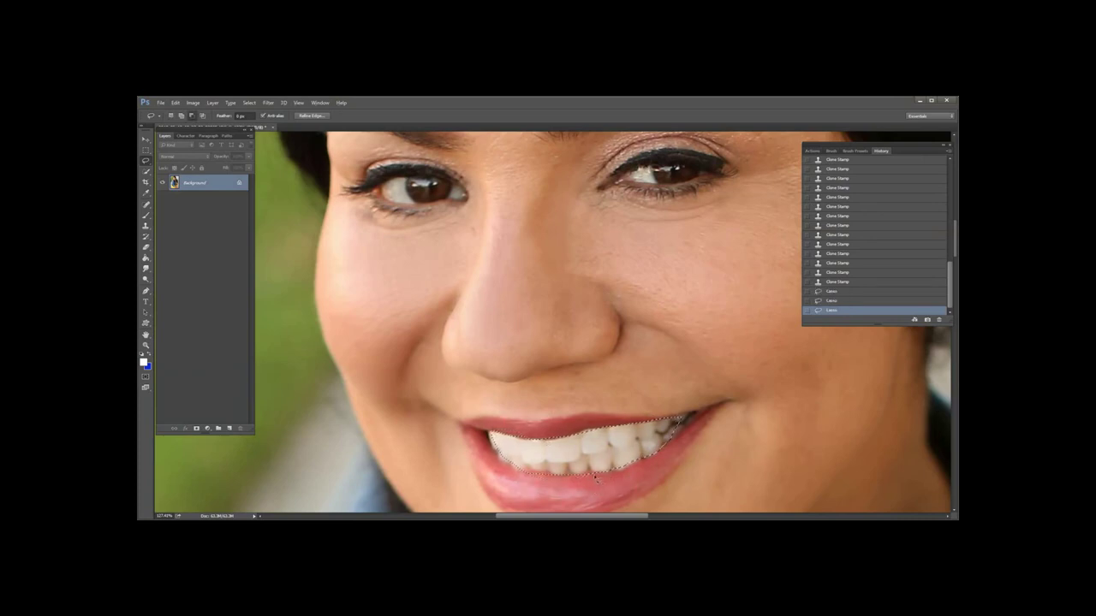
pyautogui.moveTo(515, 479); pyautogui.dragTo(556, 484)
# Feather the teeth selection without applying the effect at the canvas bounds.
pyautogui.hotkey('shift', 'F6')
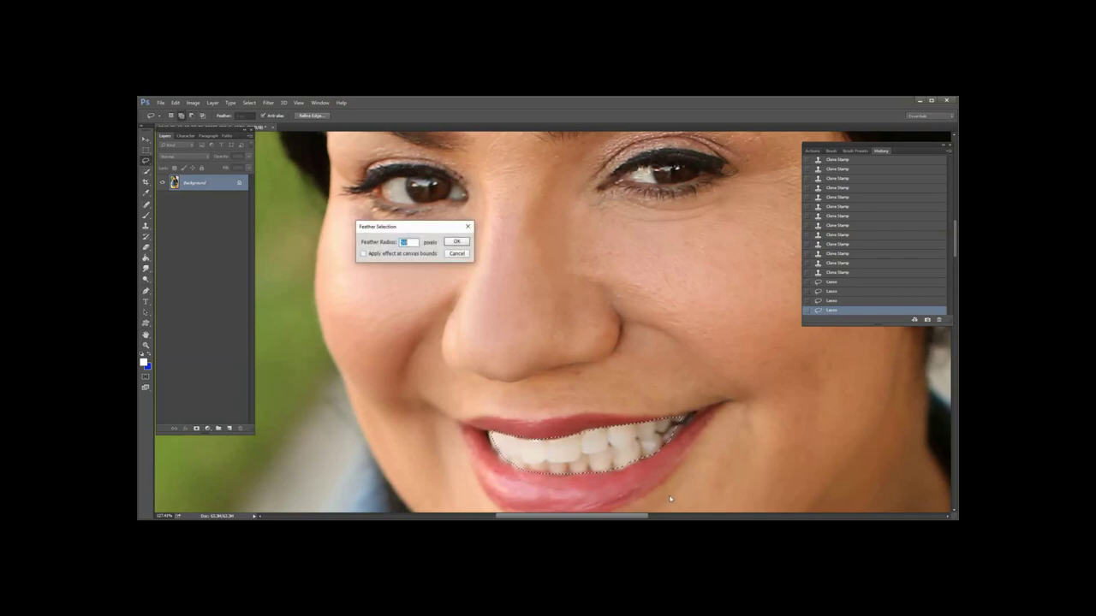
pyautogui.click(268, 103)
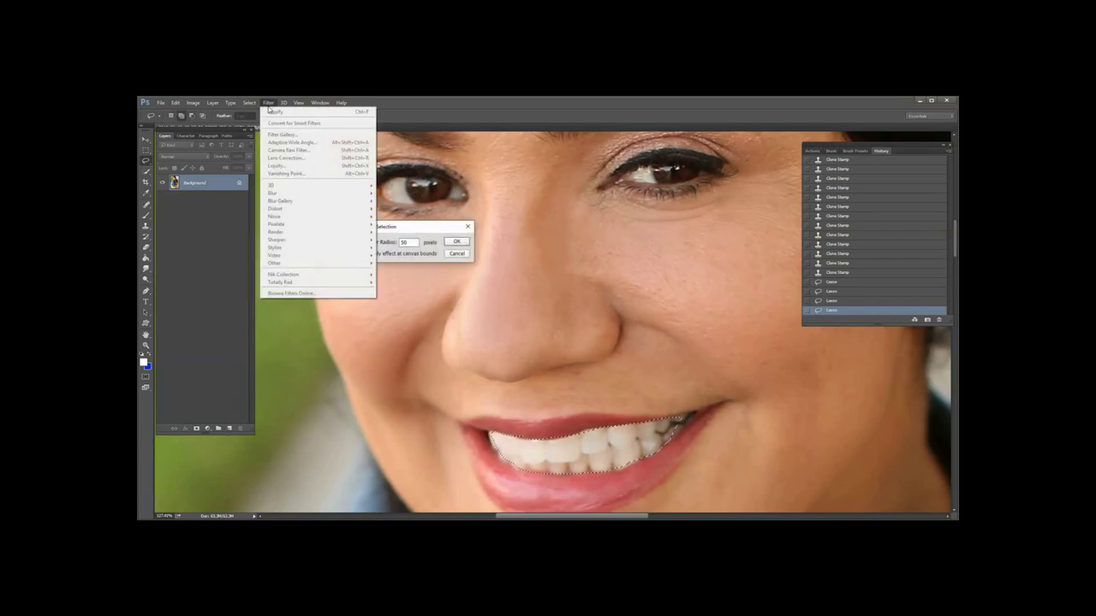
pyautogui.click(248, 103)
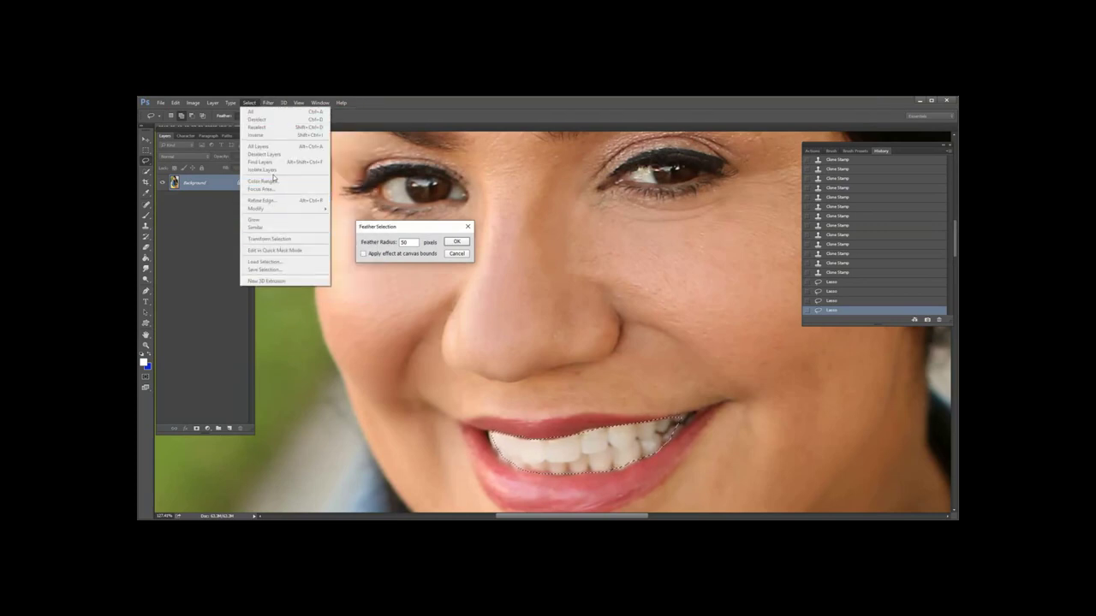
pyautogui.click(413, 176)
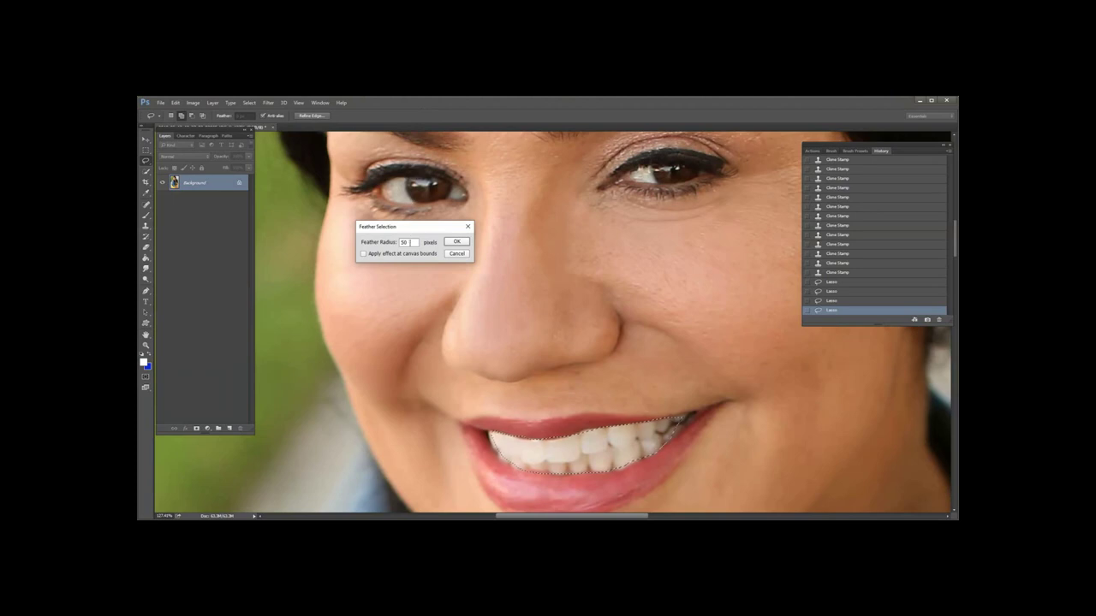
pyautogui.press('Return')
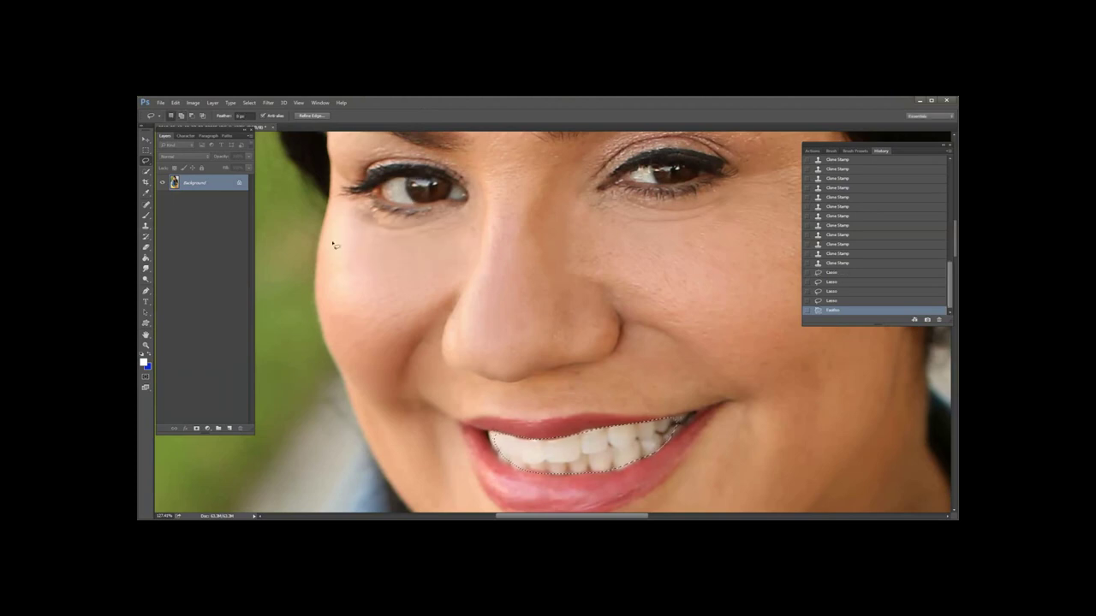
# Brighten the selected teeth with Curves by raising the RGB midtones to output 145, and deselect.
pyautogui.hotkey('ctrl', 'm')
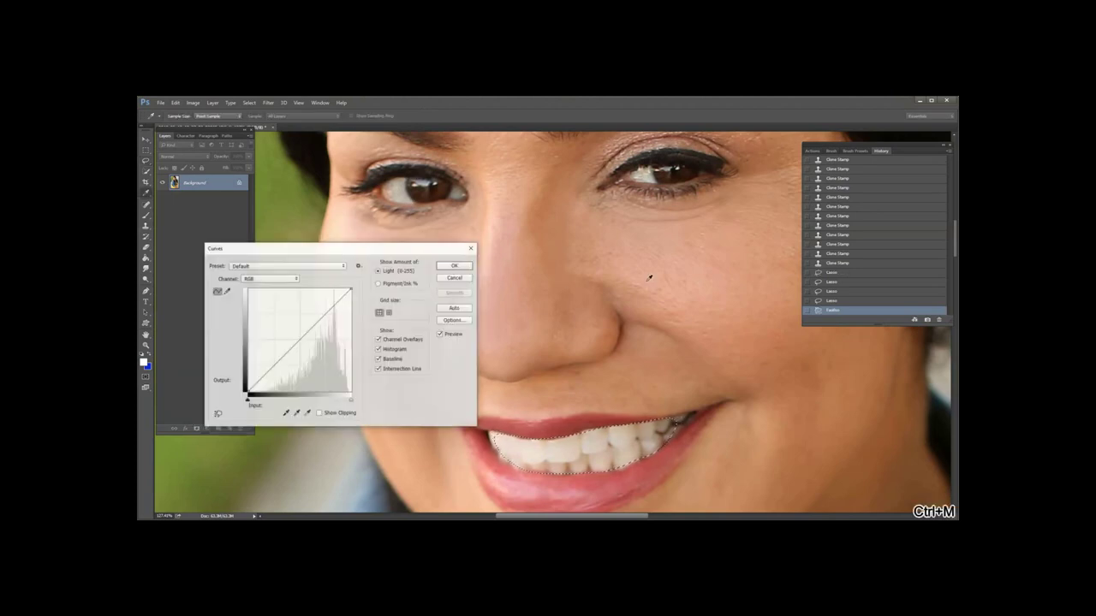
pyautogui.moveTo(310, 251); pyautogui.dragTo(613, 181)
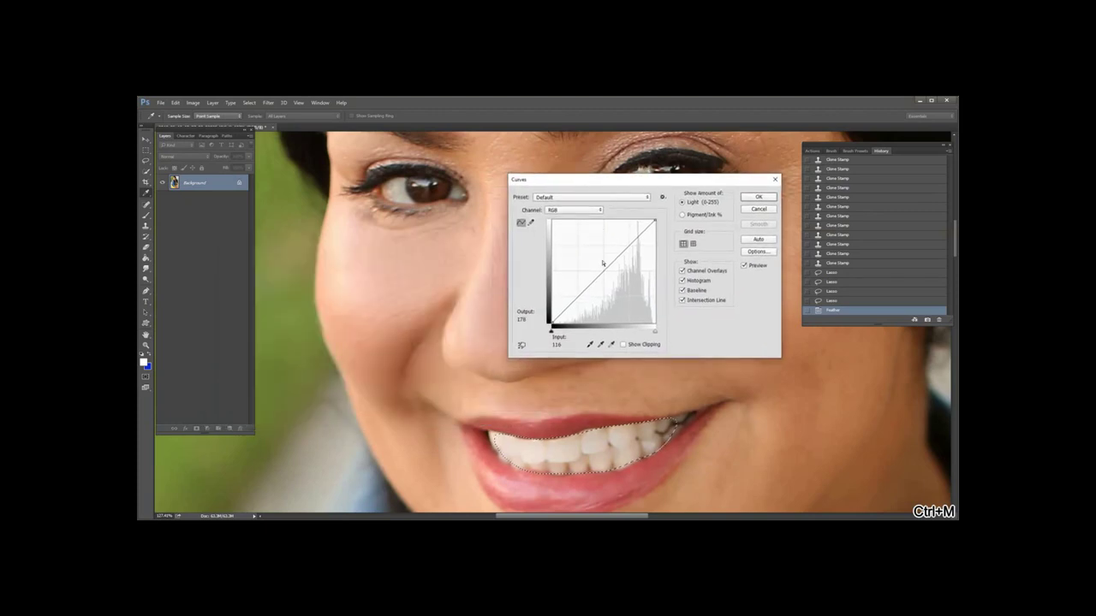
pyautogui.moveTo(601, 272); pyautogui.dragTo(603, 264)
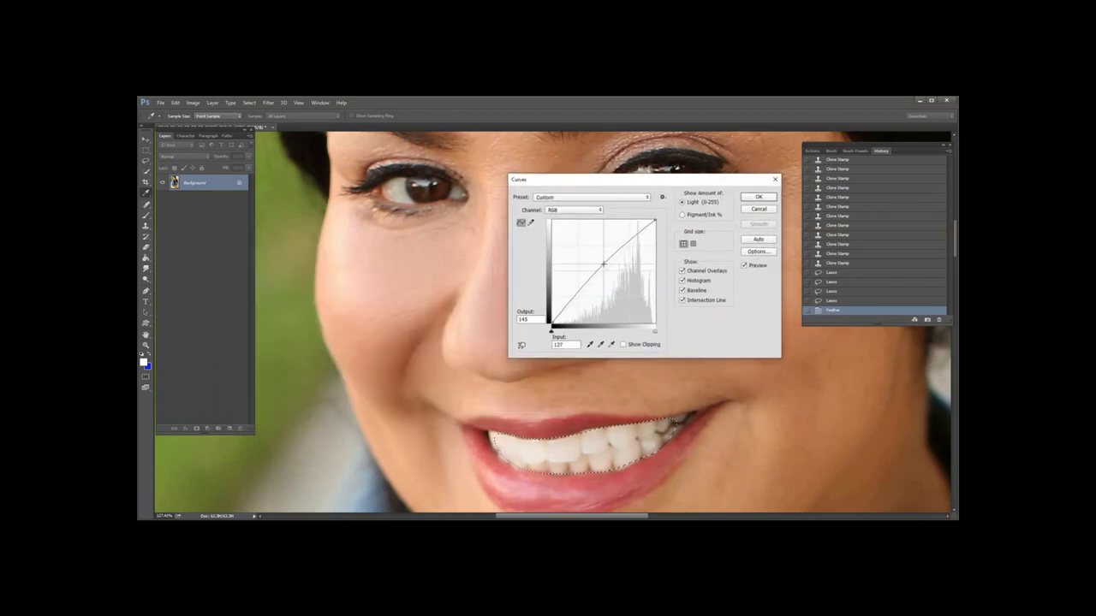
pyautogui.click(759, 198)
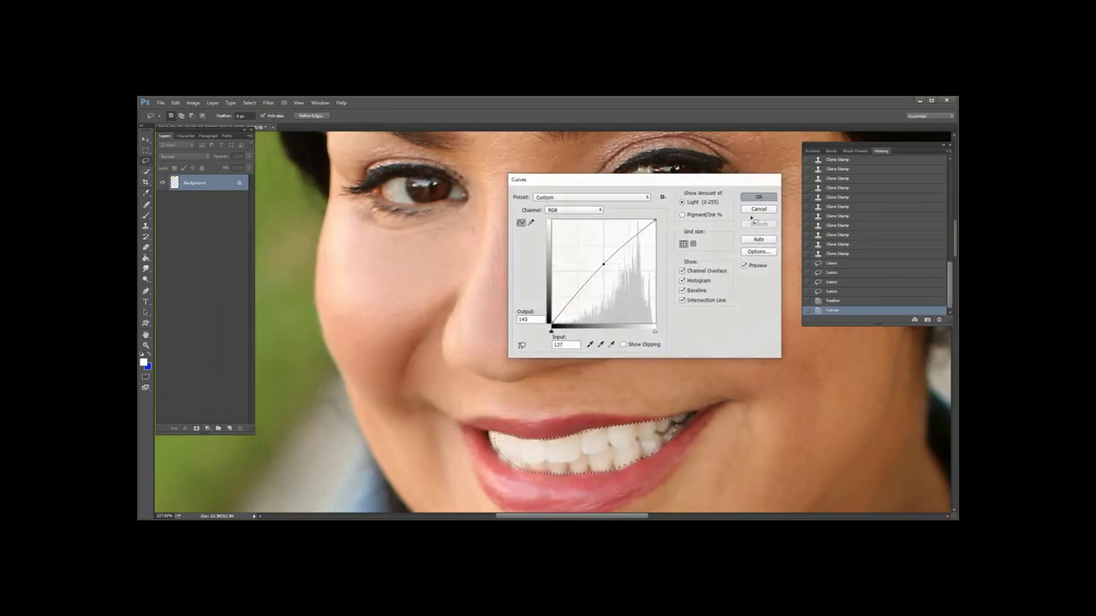
pyautogui.hotkey('ctrl', 'd')
pyautogui.hotkey('ctrl', '-')
pyautogui.hotkey('ctrl', '-')
pyautogui.hotkey('ctrl', '-')
pyautogui.hotkey('ctrl', '-')
pyautogui.hotkey('ctrl', '-')
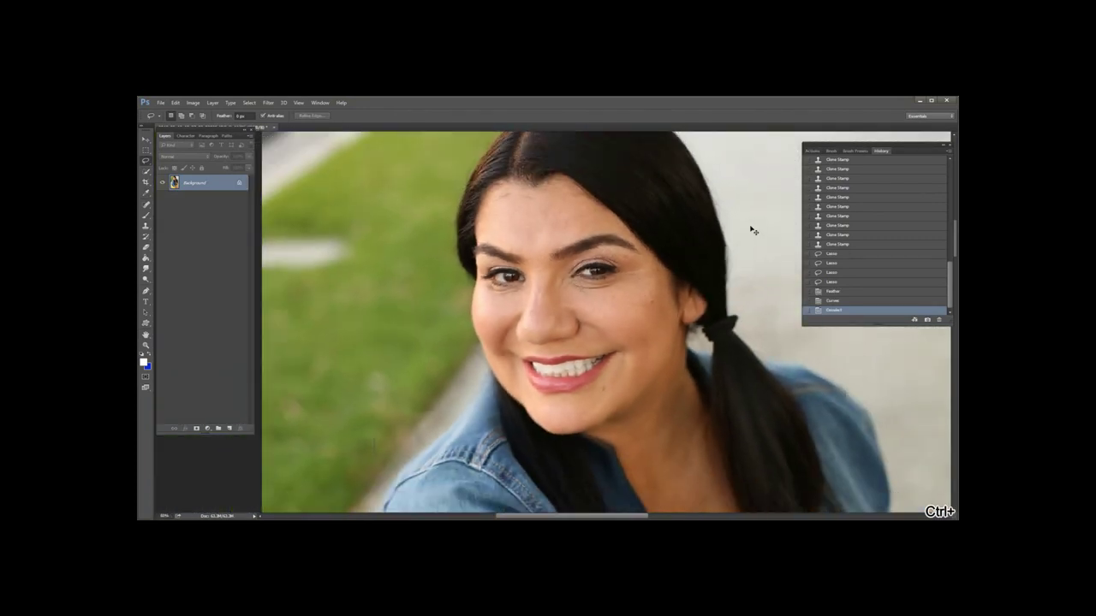
pyautogui.hotkey('ctrl', '-')
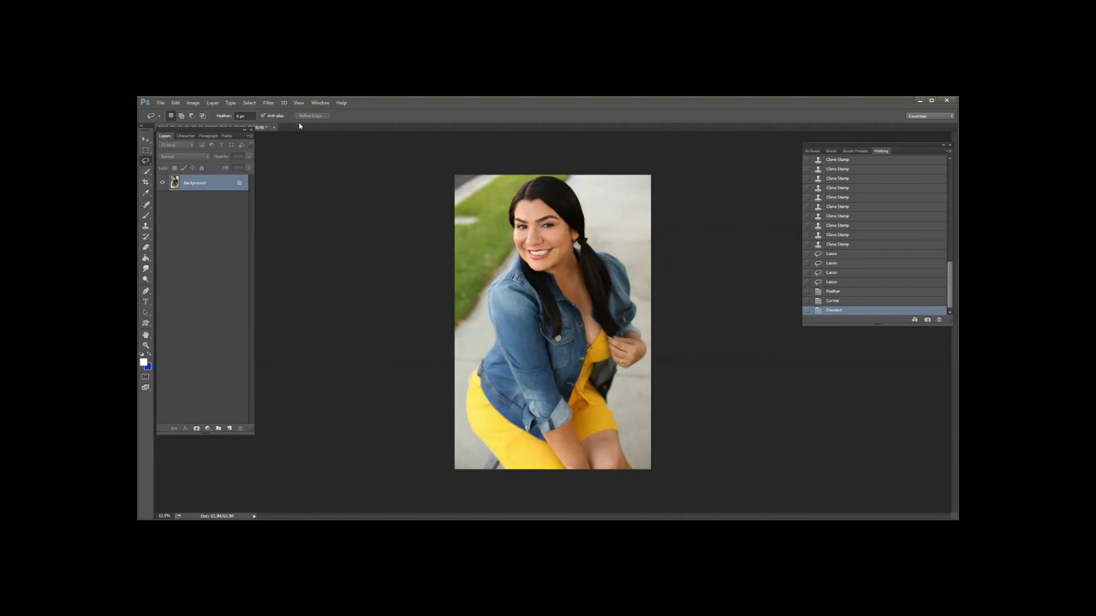
pyautogui.click(192, 104)
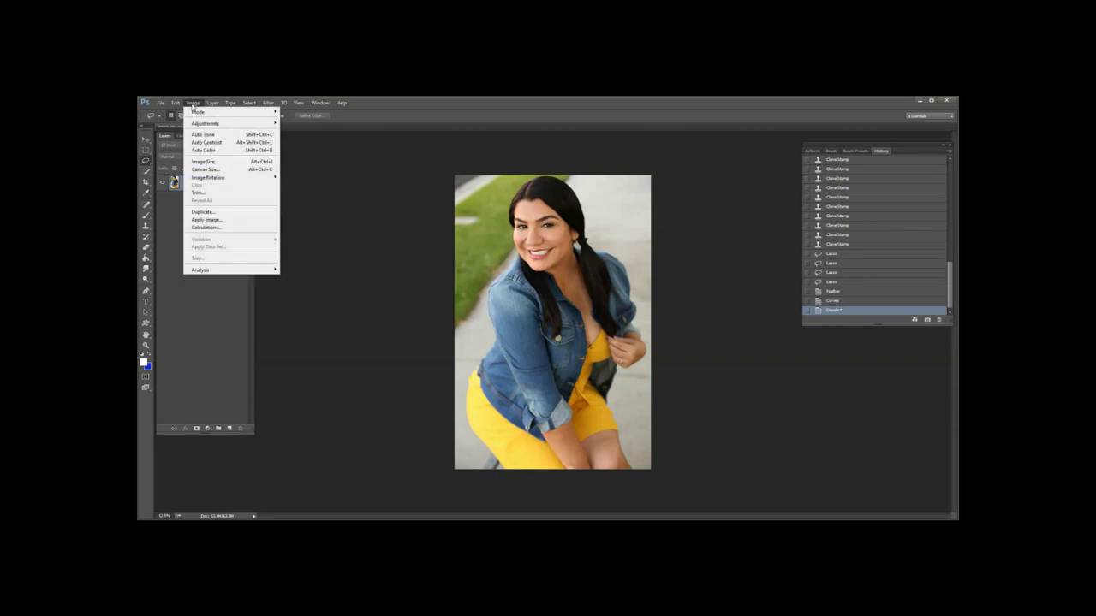
pyautogui.moveTo(194, 126)
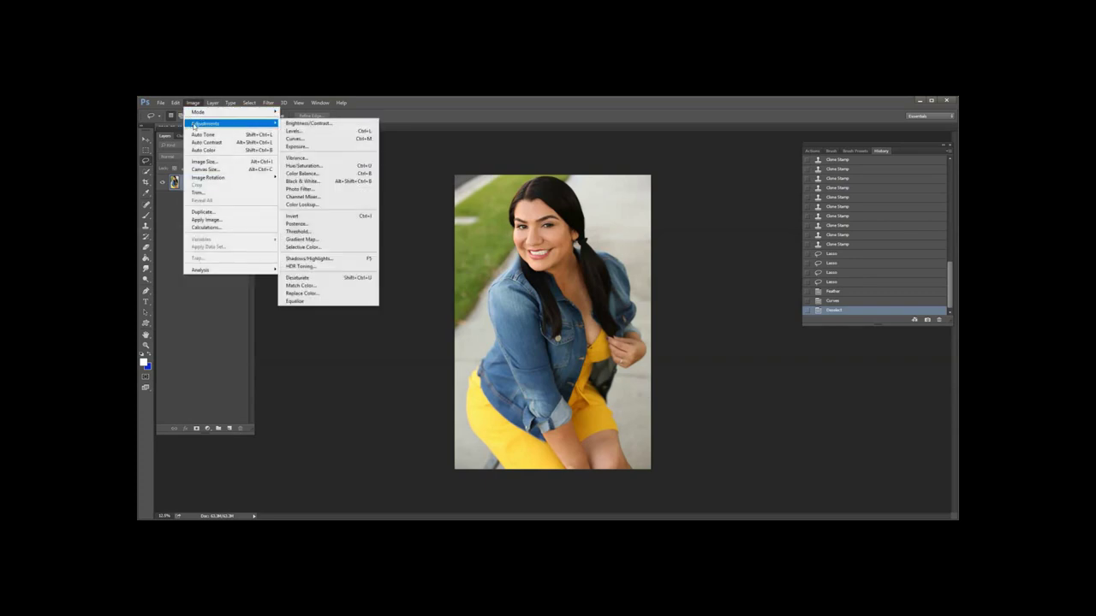
pyautogui.click(311, 148)
pyautogui.moveTo(506, 210); pyautogui.dragTo(689, 292)
pyautogui.click(765, 255)
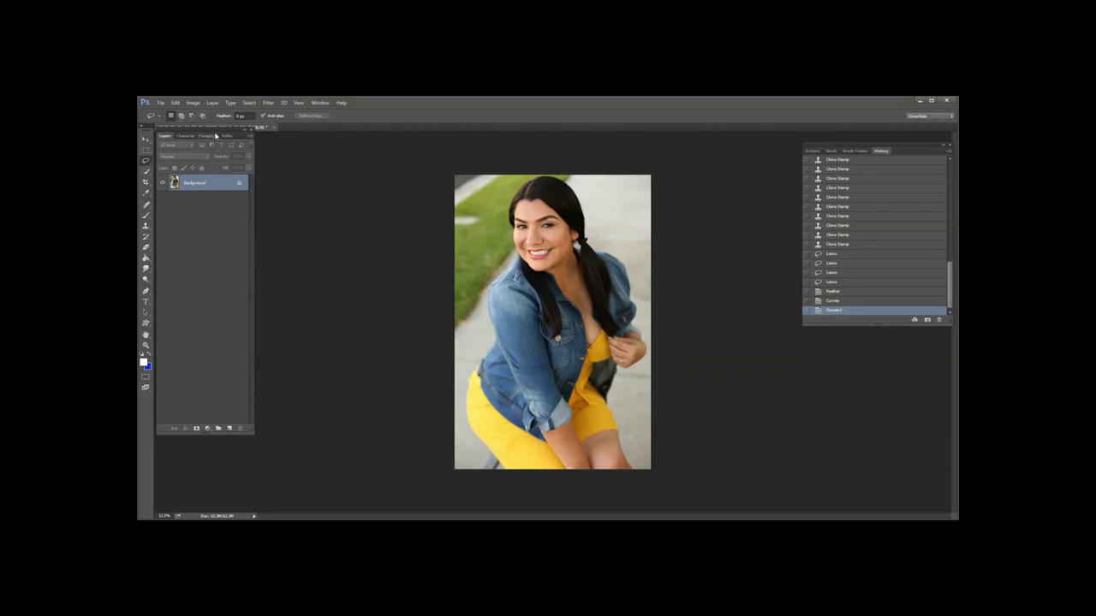
pyautogui.moveTo(218, 129); pyautogui.dragTo(219, 144)
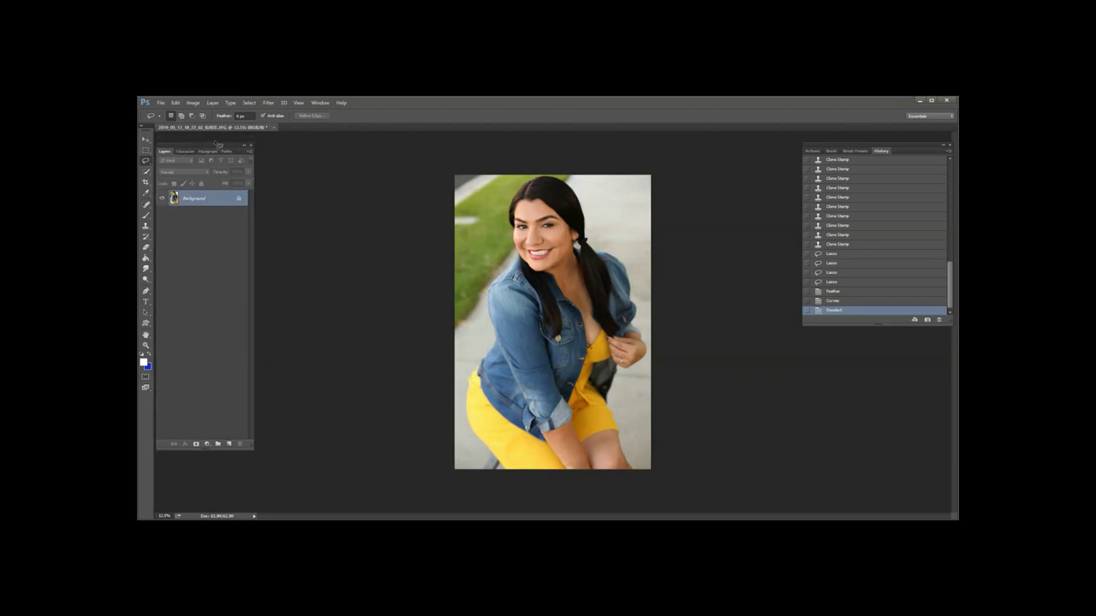
pyautogui.click(197, 104)
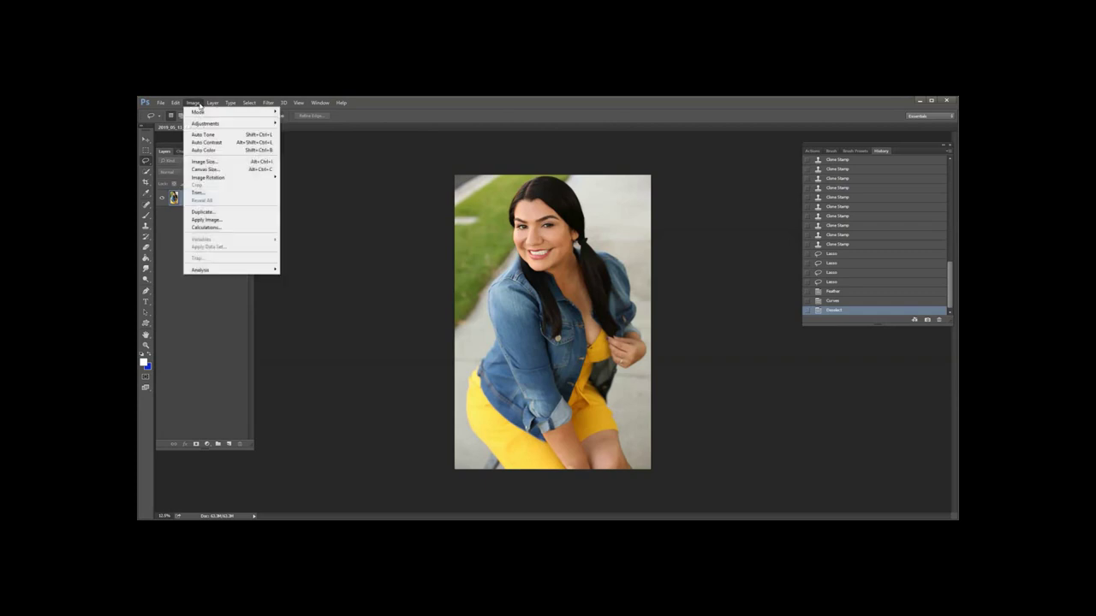
pyautogui.moveTo(213, 128)
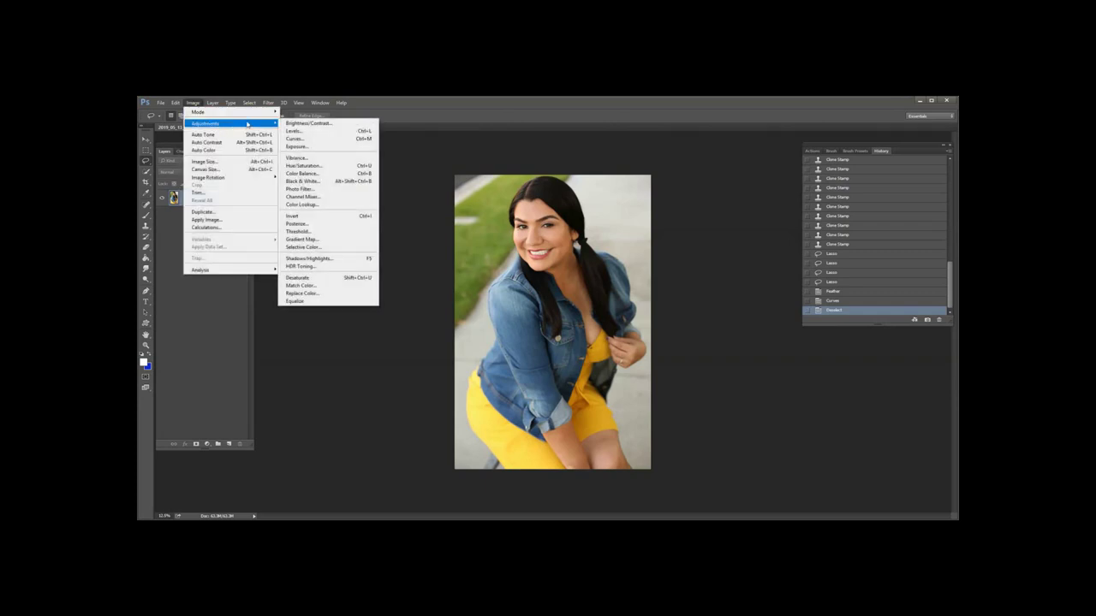
pyautogui.click(297, 139)
pyautogui.click(753, 211)
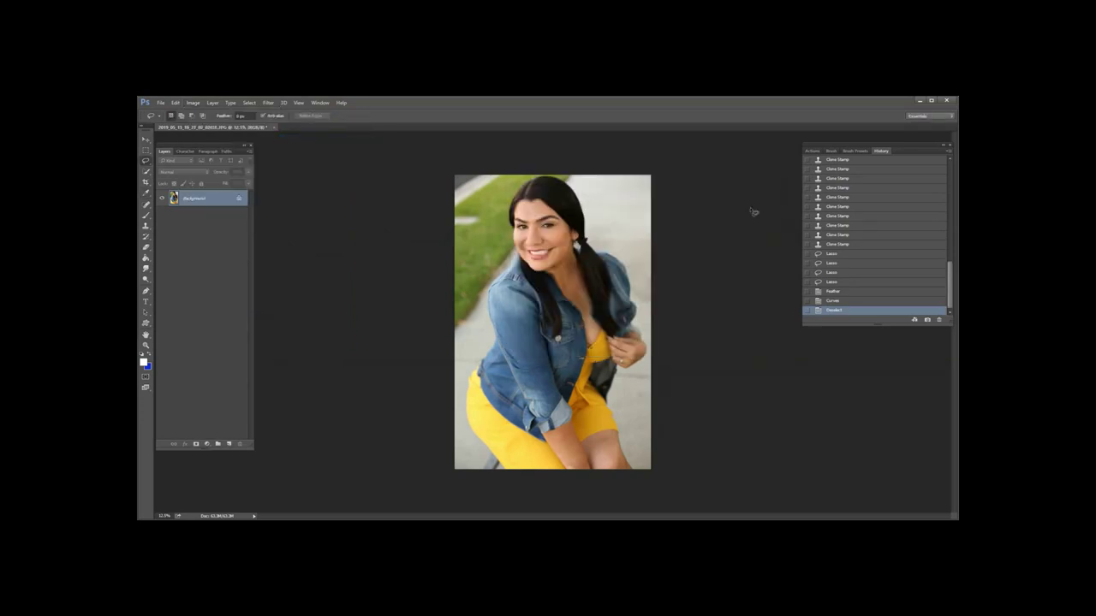
# Try an extreme Curves brightening on the whole photo and undo it.
pyautogui.hotkey('ctrl', 'm')
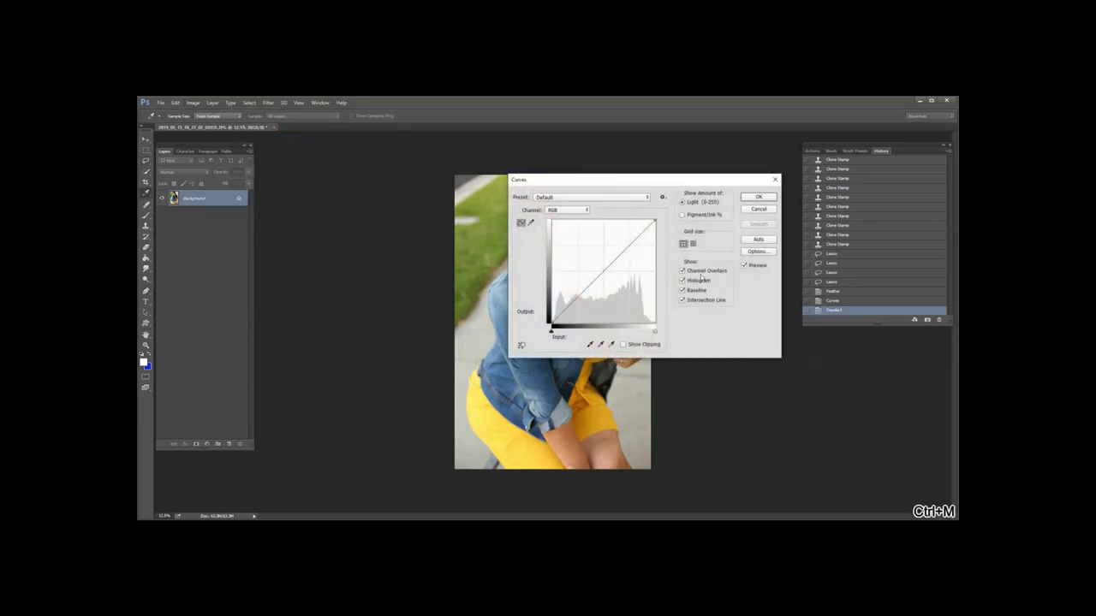
pyautogui.moveTo(594, 184); pyautogui.dragTo(673, 262)
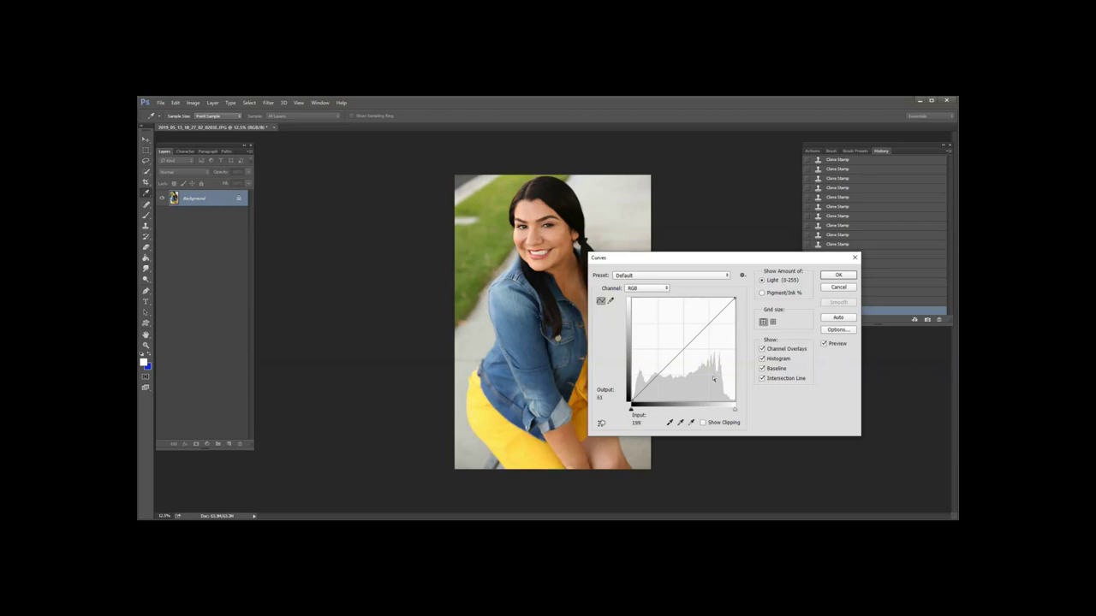
pyautogui.moveTo(693, 340); pyautogui.dragTo(675, 320)
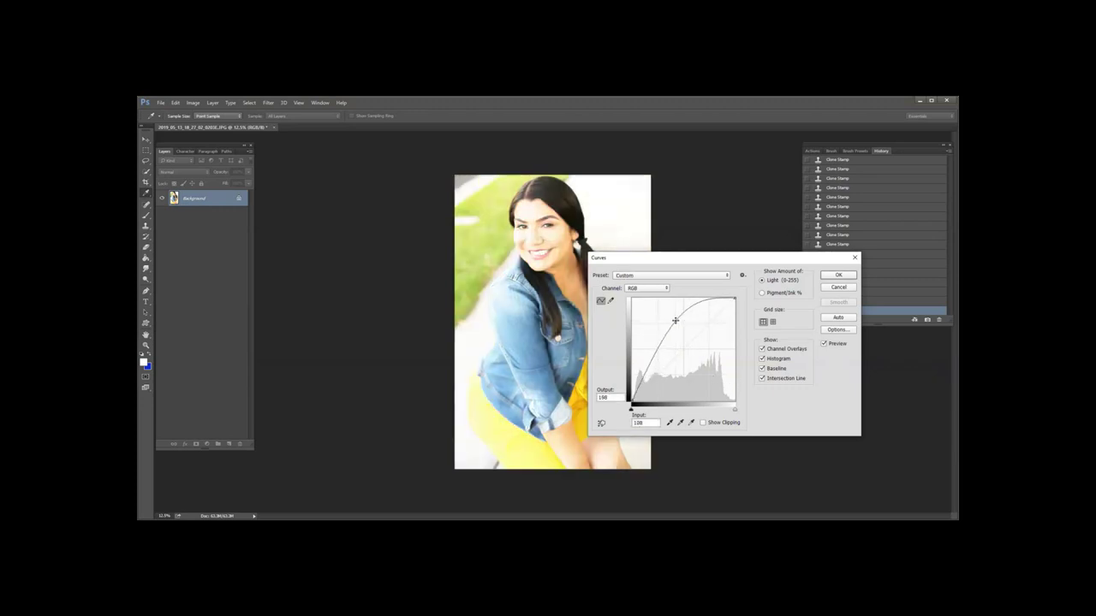
pyautogui.click(838, 274)
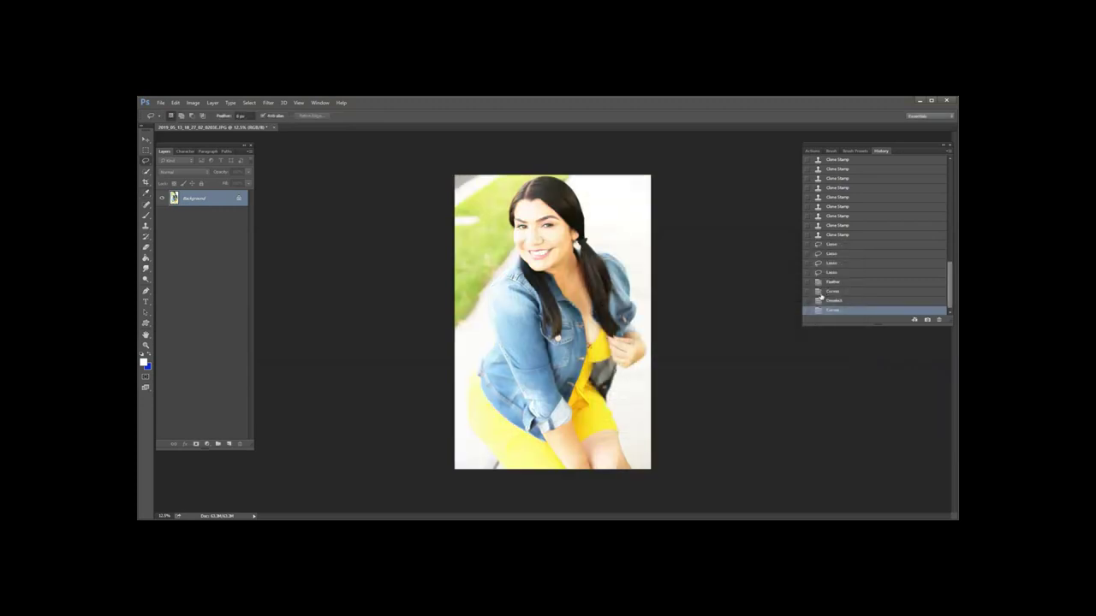
pyautogui.hotkey('ctrl', 'm')
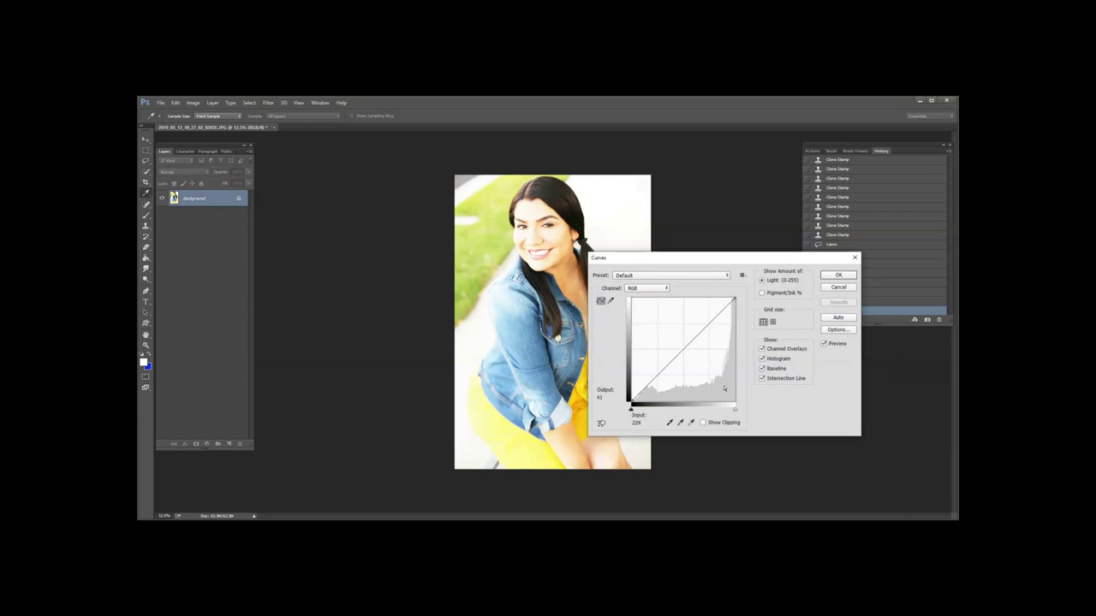
pyautogui.hotkey('ctrl', 'z')
pyautogui.click(834, 288)
pyautogui.hotkey('ctrl', 'alt', 'z')
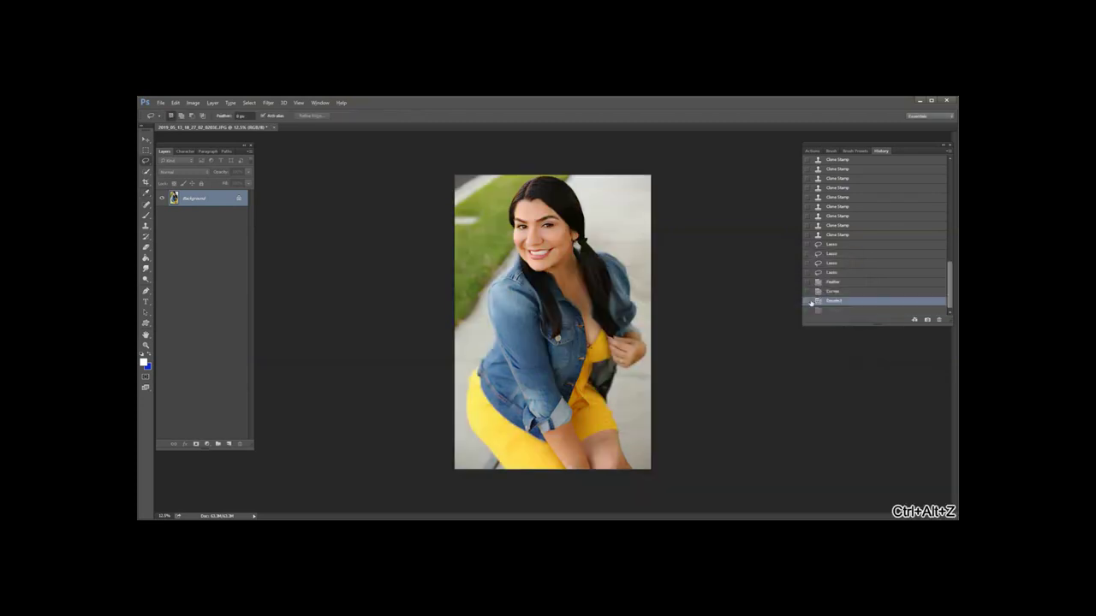
# Start a Curves adjustment on the whole photo and raise a point in the highlights of the RGB curve slightly.
pyautogui.hotkey('ctrl', 'm')
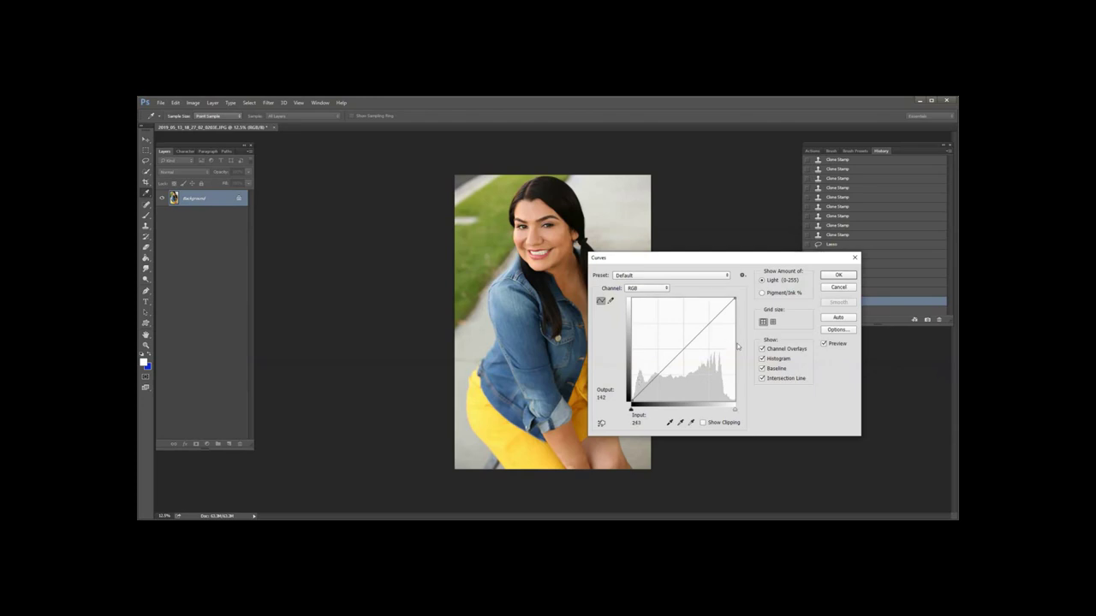
pyautogui.moveTo(704, 263); pyautogui.dragTo(753, 243)
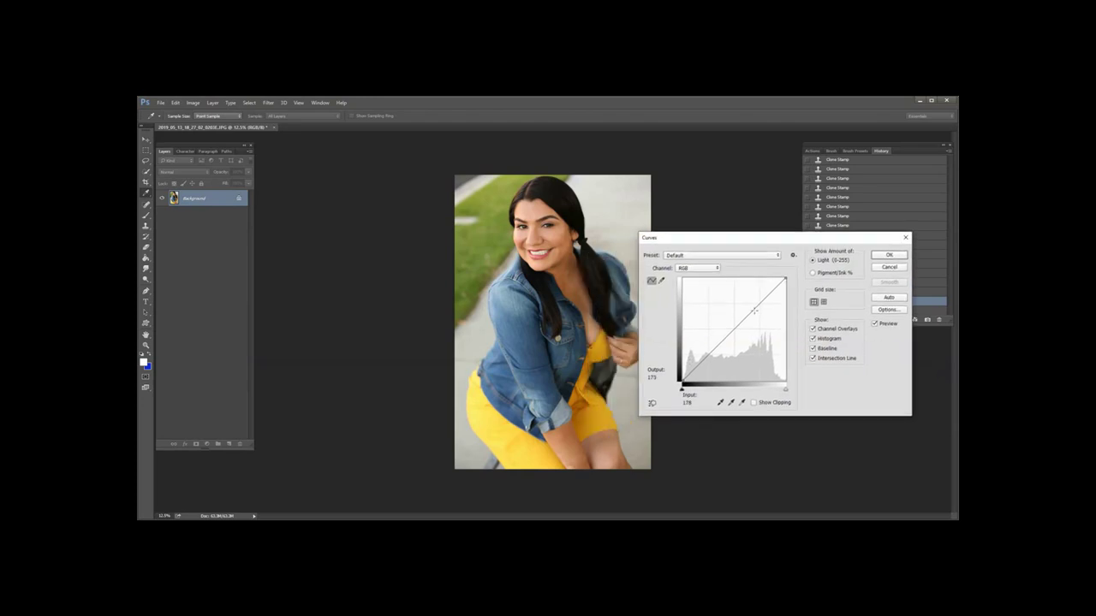
pyautogui.moveTo(752, 310); pyautogui.dragTo(749, 309)
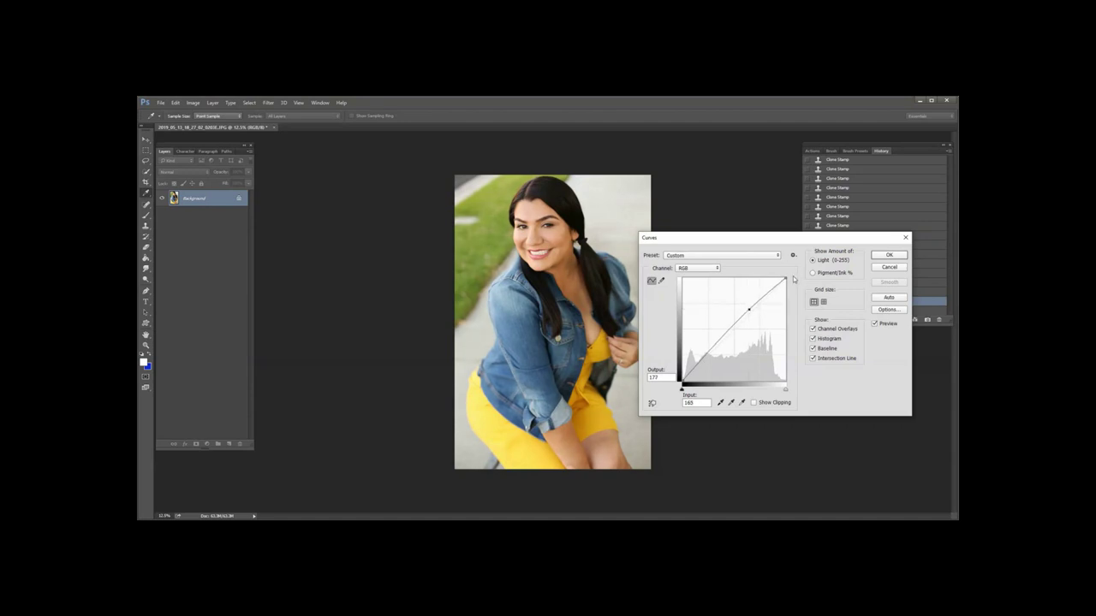
pyautogui.moveTo(750, 309); pyautogui.dragTo(750, 305)
# Try a shadow point on the RGB curve, then pull a second point down to output 2 and undo that dip.
pyautogui.click(697, 362)
pyautogui.moveTo(698, 362); pyautogui.dragTo(700, 365)
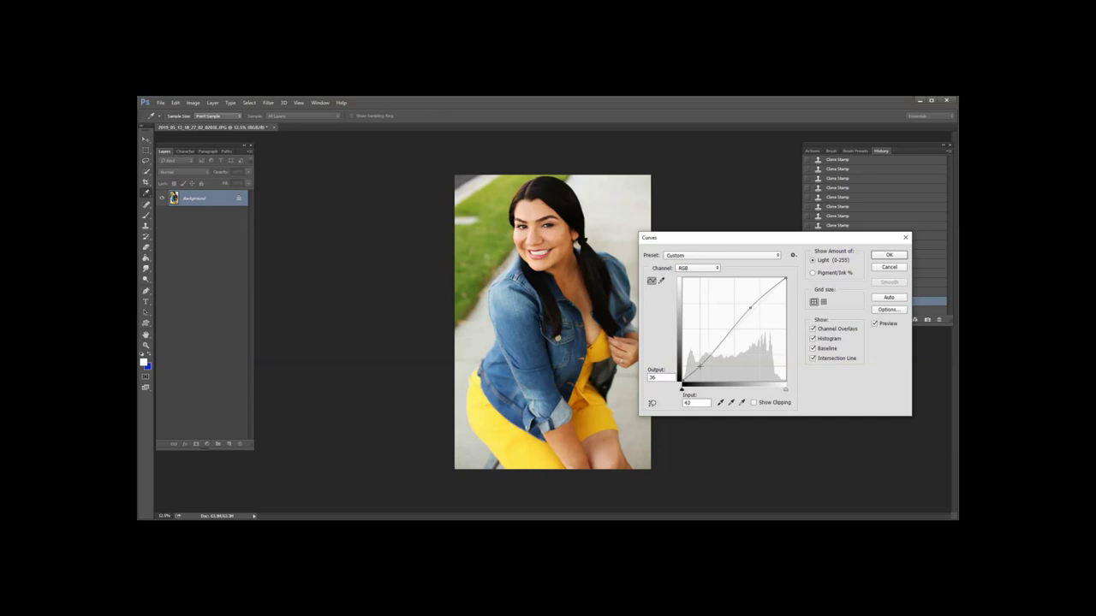
pyautogui.moveTo(699, 367); pyautogui.dragTo(696, 365)
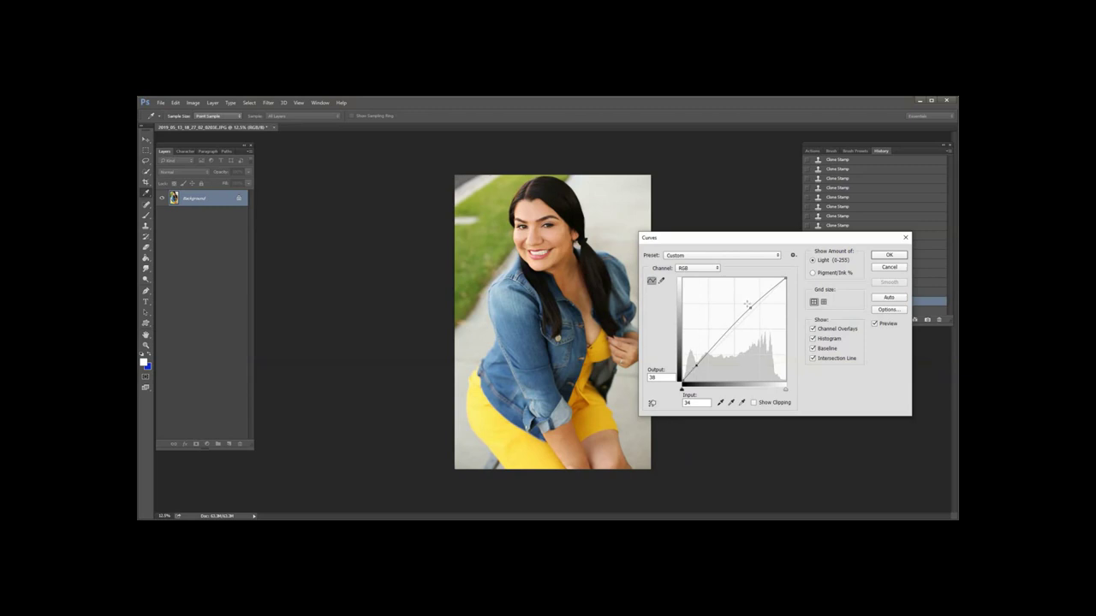
pyautogui.moveTo(695, 366); pyautogui.dragTo(715, 379)
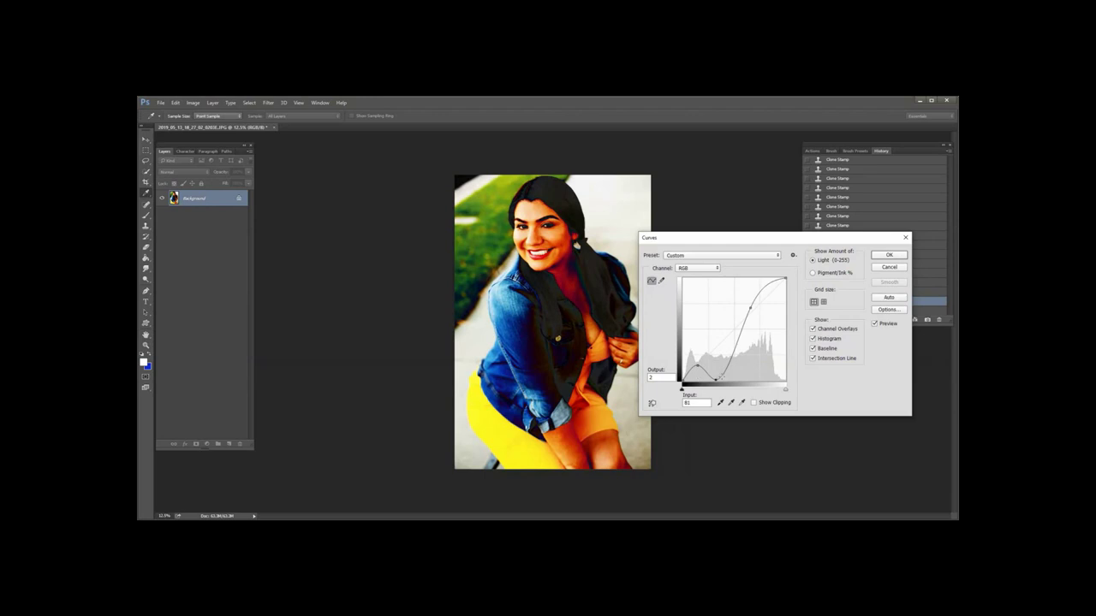
pyautogui.hotkey('ctrl', 'z')
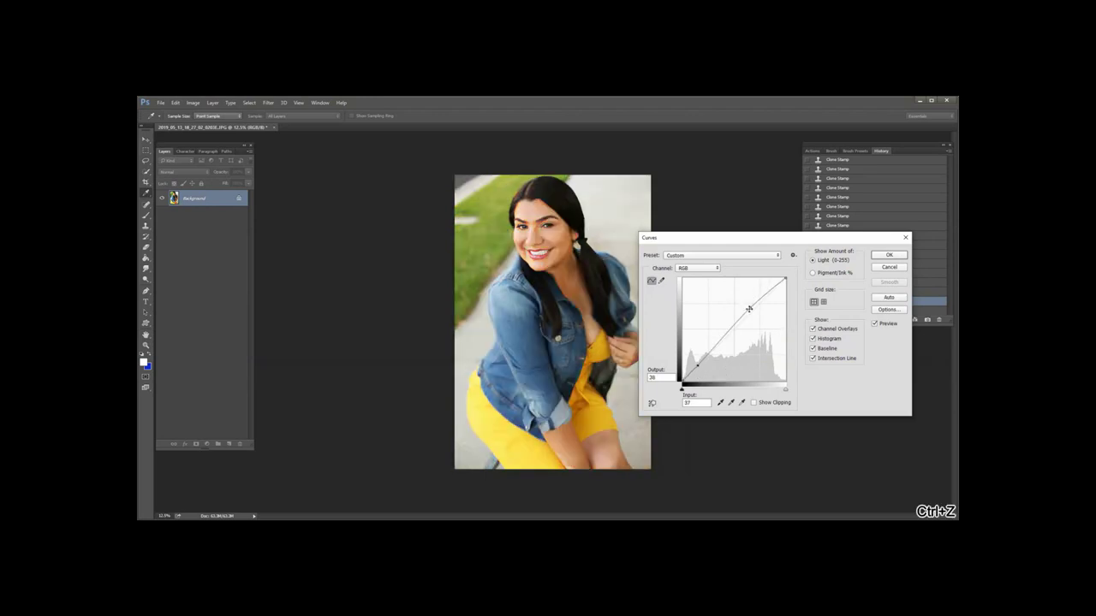
# Try a contrast adjustment on the RGB curve, with the highlight point at output 190 and the shadow point at input 37, output 37.
pyautogui.moveTo(744, 318); pyautogui.dragTo(745, 300)
pyautogui.moveTo(697, 367)
pyautogui.mouseDown()
pyautogui.moveTo(710, 377)
pyautogui.moveTo(700, 363)
pyautogui.mouseUp()
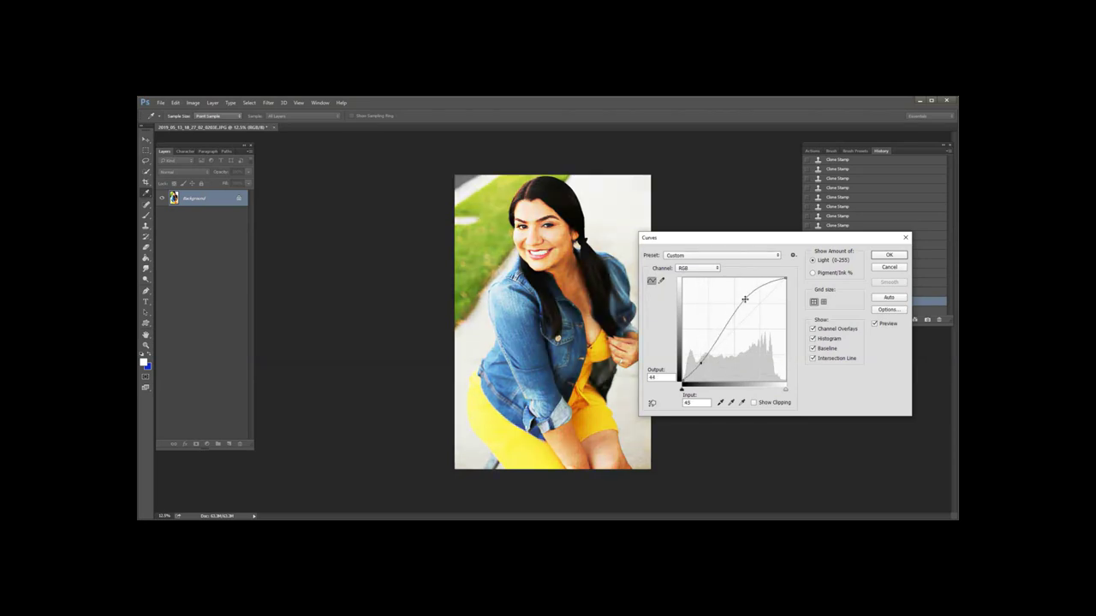
pyautogui.moveTo(741, 299); pyautogui.dragTo(751, 304)
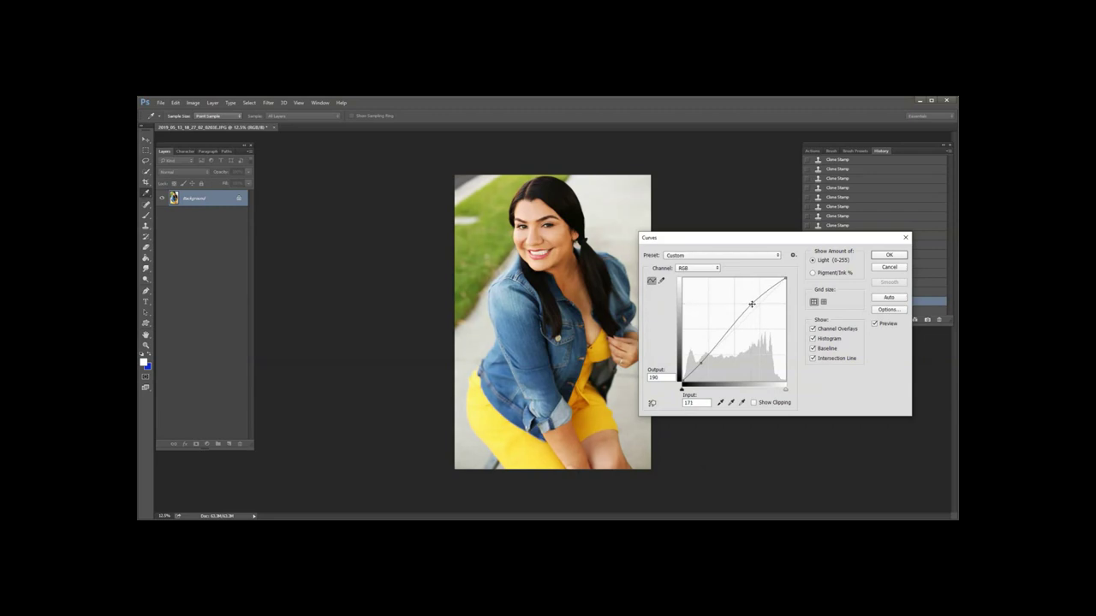
pyautogui.moveTo(700, 363); pyautogui.dragTo(697, 366)
pyautogui.moveTo(698, 367); pyautogui.dragTo(697, 366)
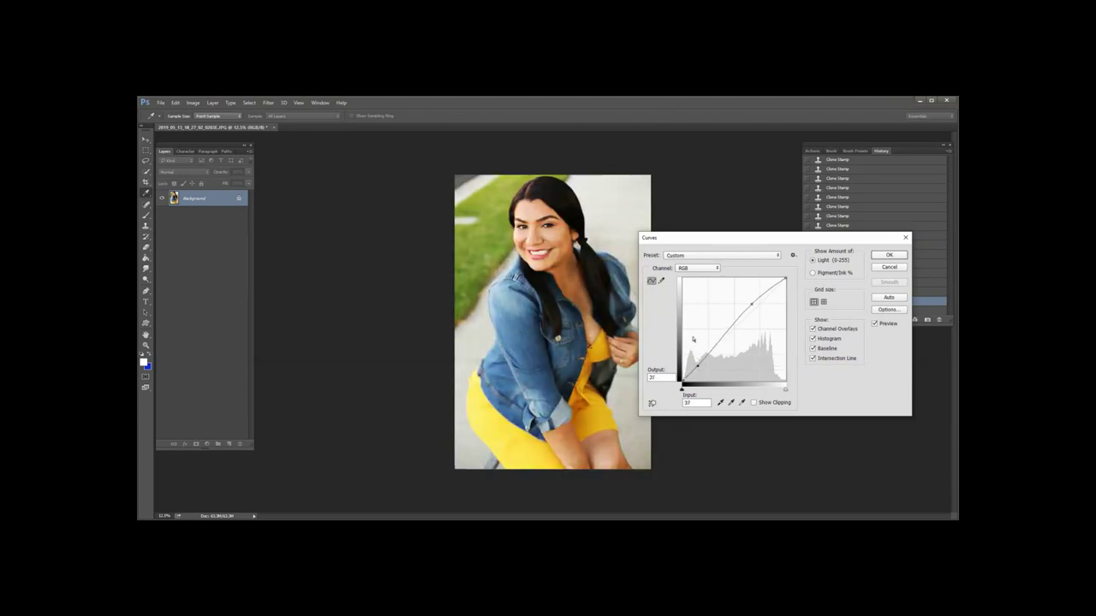
# Try the Blue channel curve by raising its midtones to output 151 and then lowering them to output 127.
pyautogui.click(682, 269)
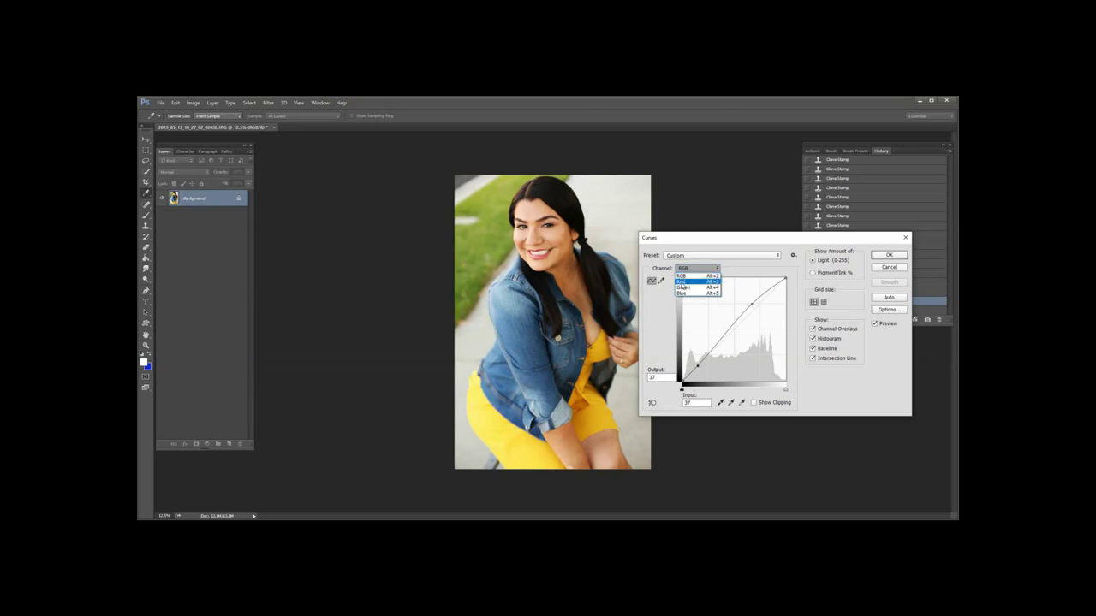
pyautogui.click(682, 286)
pyautogui.click(697, 268)
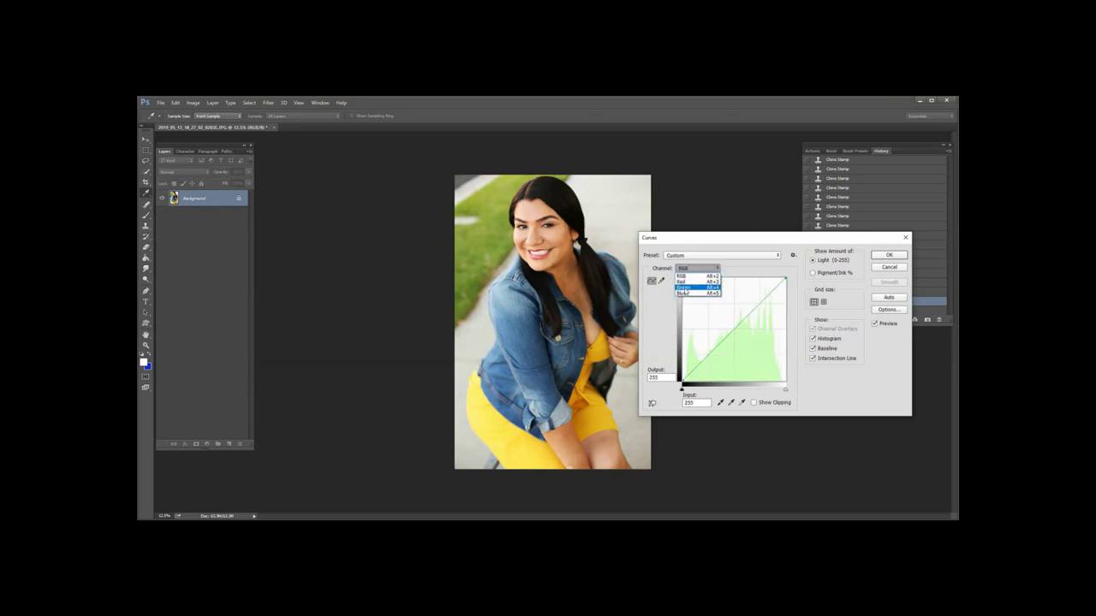
pyautogui.click(683, 293)
pyautogui.moveTo(744, 319); pyautogui.dragTo(733, 320)
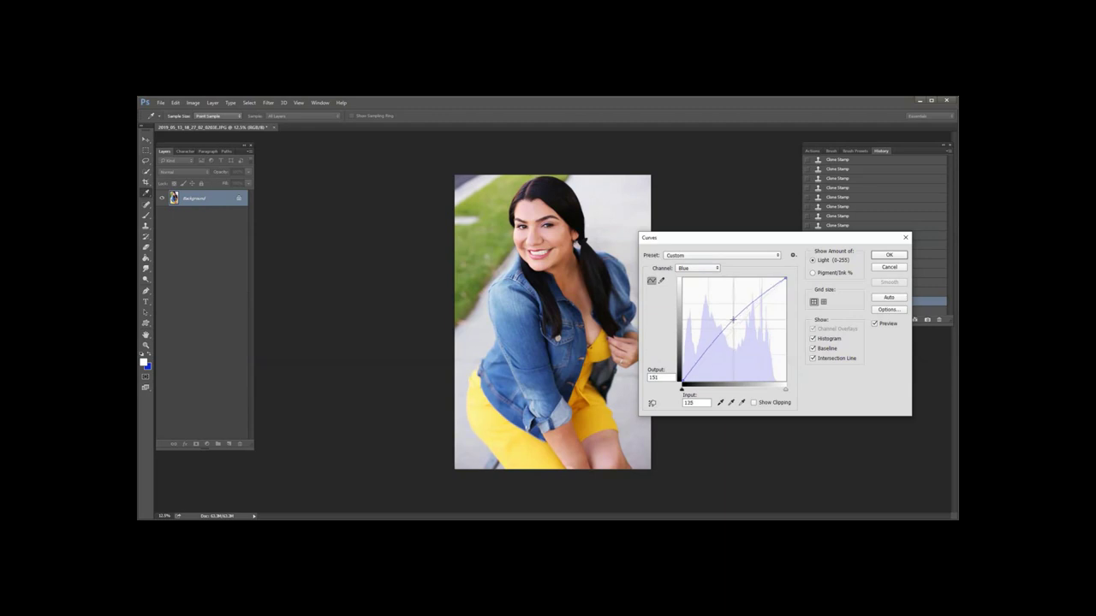
pyautogui.click(696, 269)
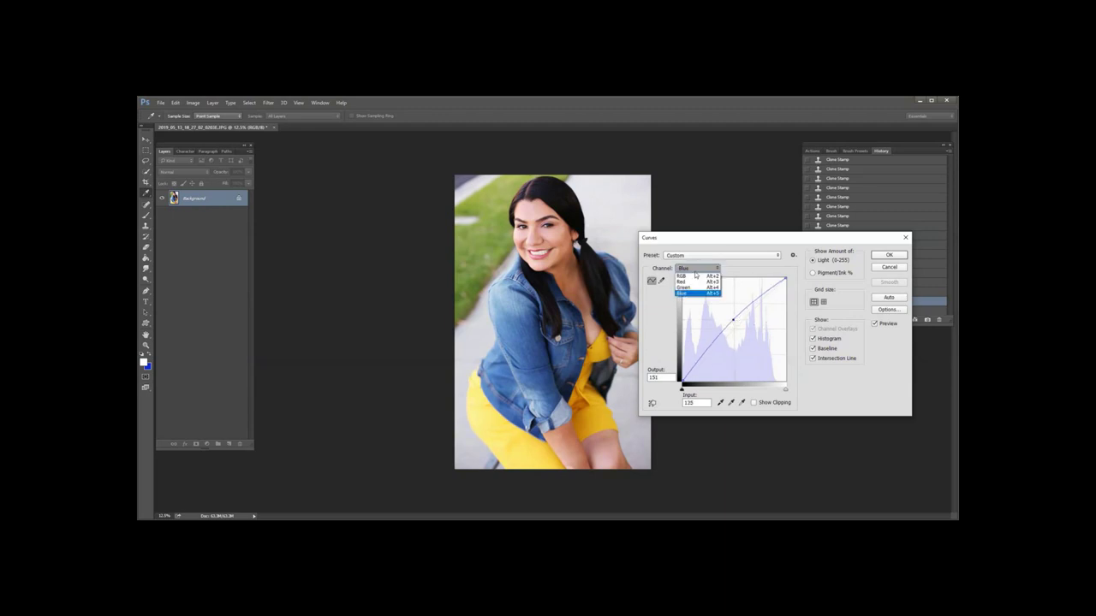
pyautogui.click(703, 294)
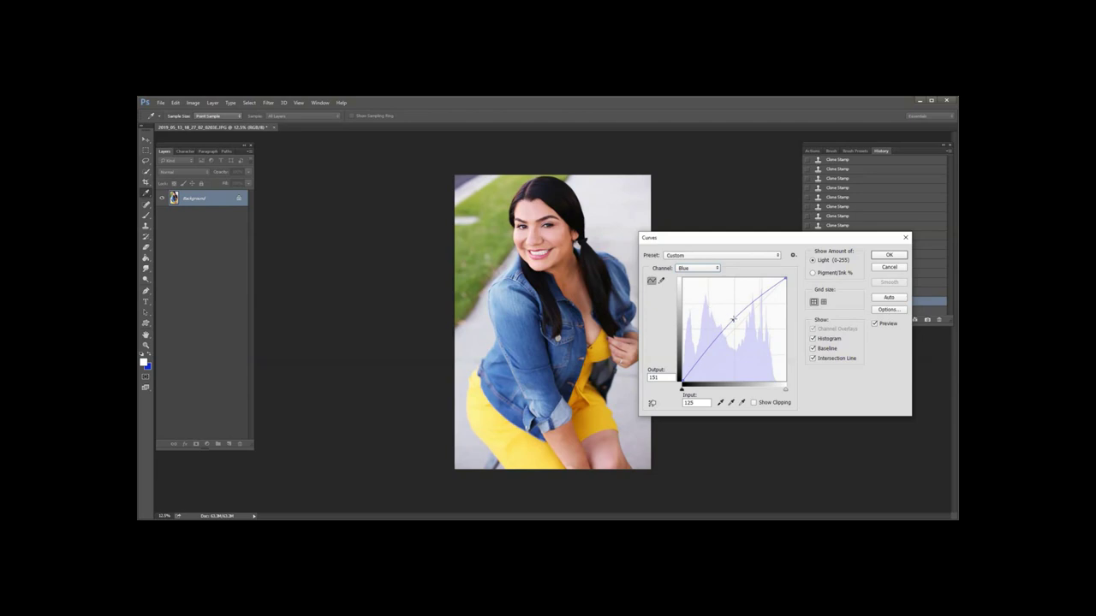
pyautogui.moveTo(733, 320)
pyautogui.mouseDown()
pyautogui.moveTo(749, 338)
pyautogui.moveTo(736, 329)
pyautogui.mouseUp()
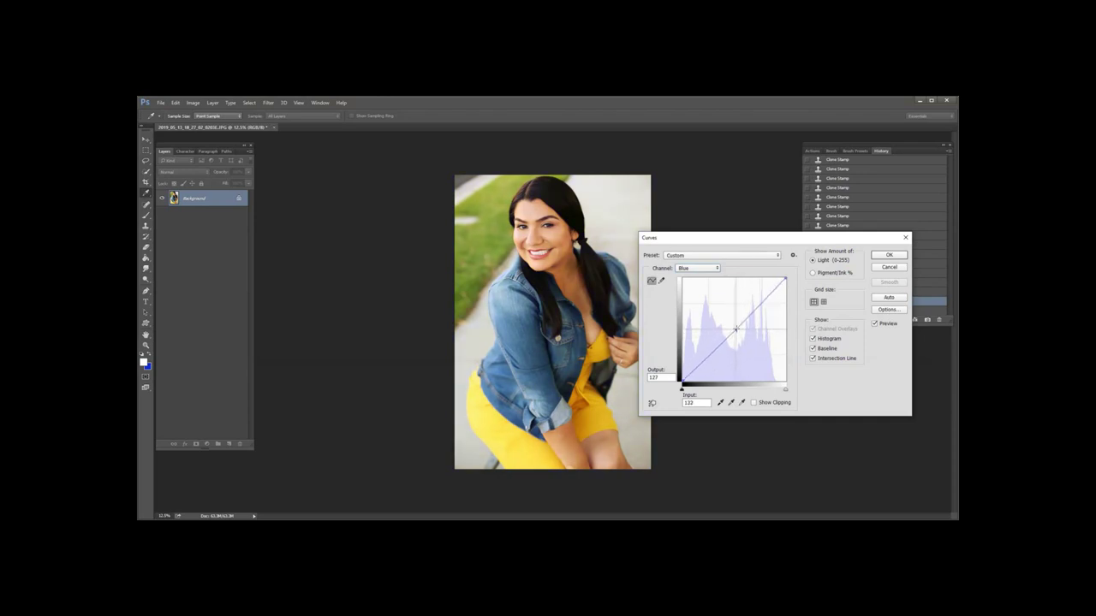
# Try raising the Red channel curve's midtones to output 141.
pyautogui.click(693, 268)
pyautogui.click(689, 276)
pyautogui.click(737, 324)
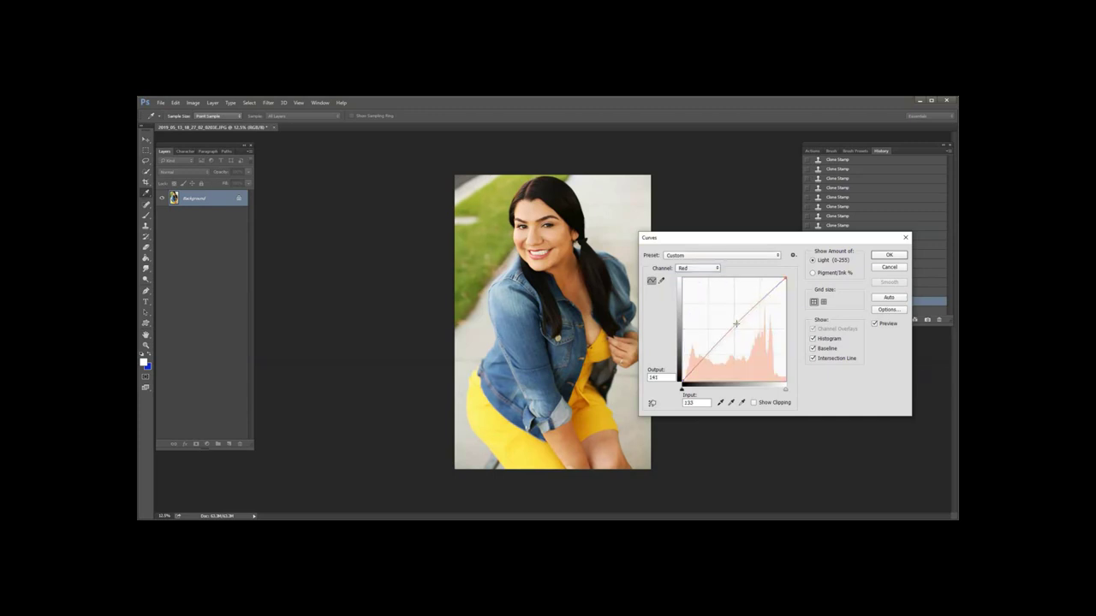
# Try the Green channel curve with midtones at output 117 and then 139, and discard the whole Curves adjustment.
pyautogui.click(703, 269)
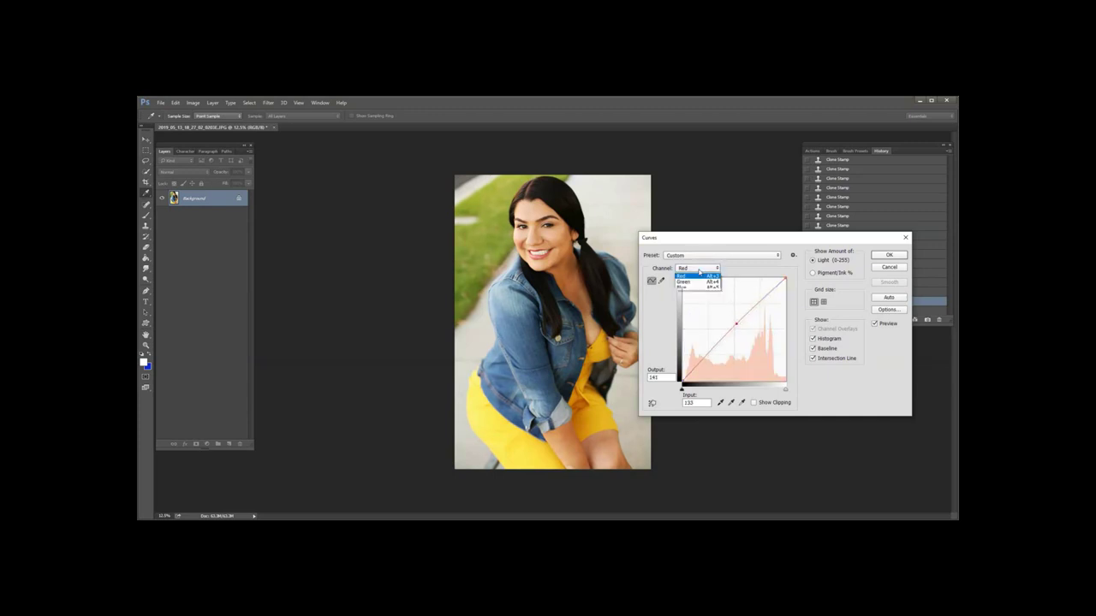
pyautogui.click(686, 286)
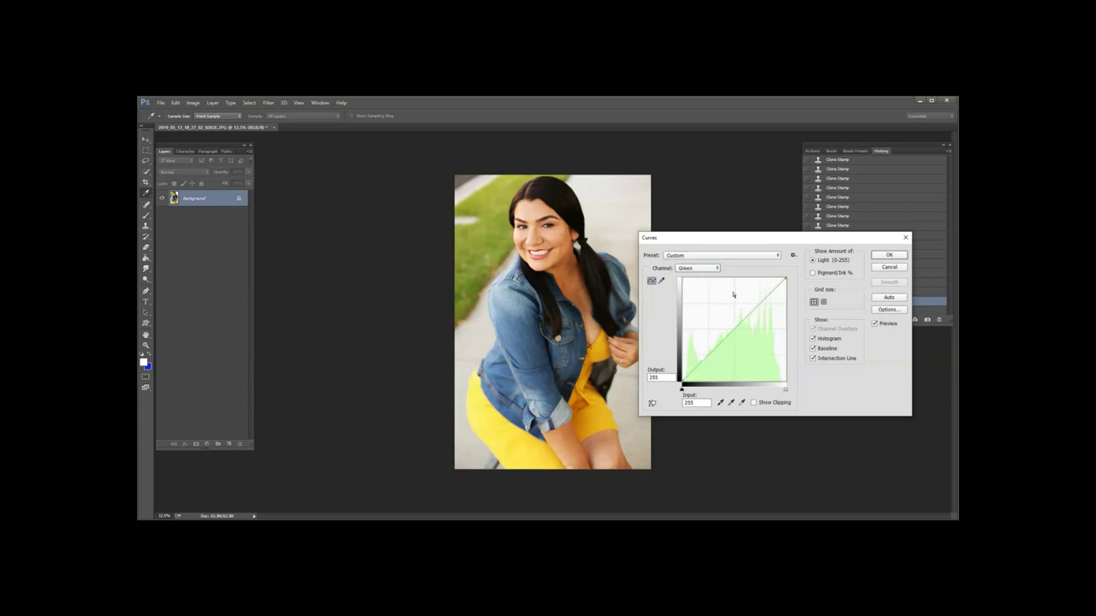
pyautogui.click(688, 271)
pyautogui.click(688, 286)
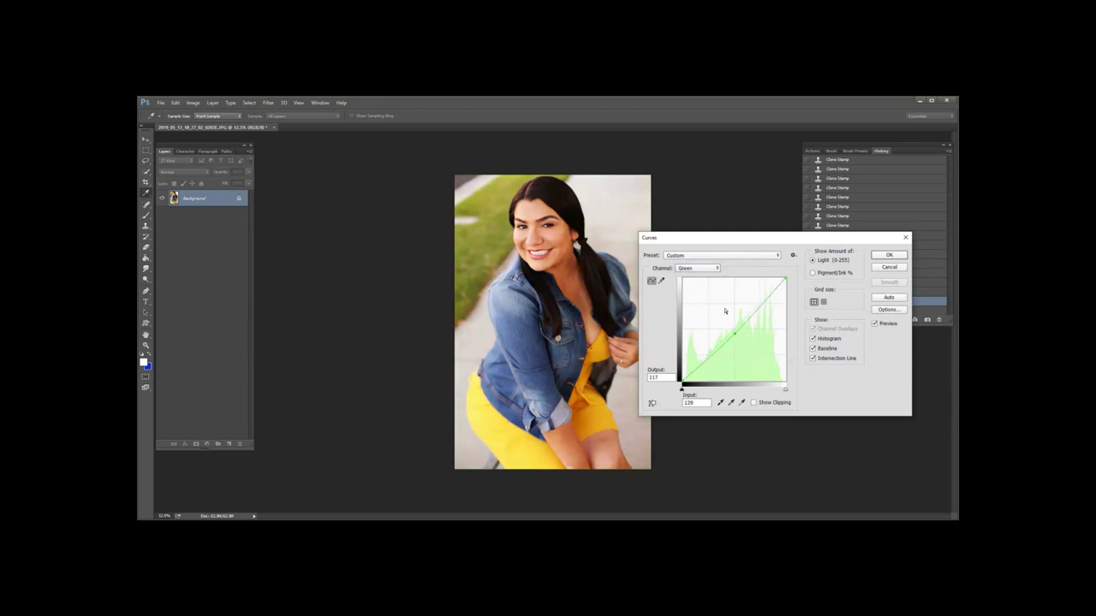
pyautogui.moveTo(735, 336); pyautogui.dragTo(728, 327)
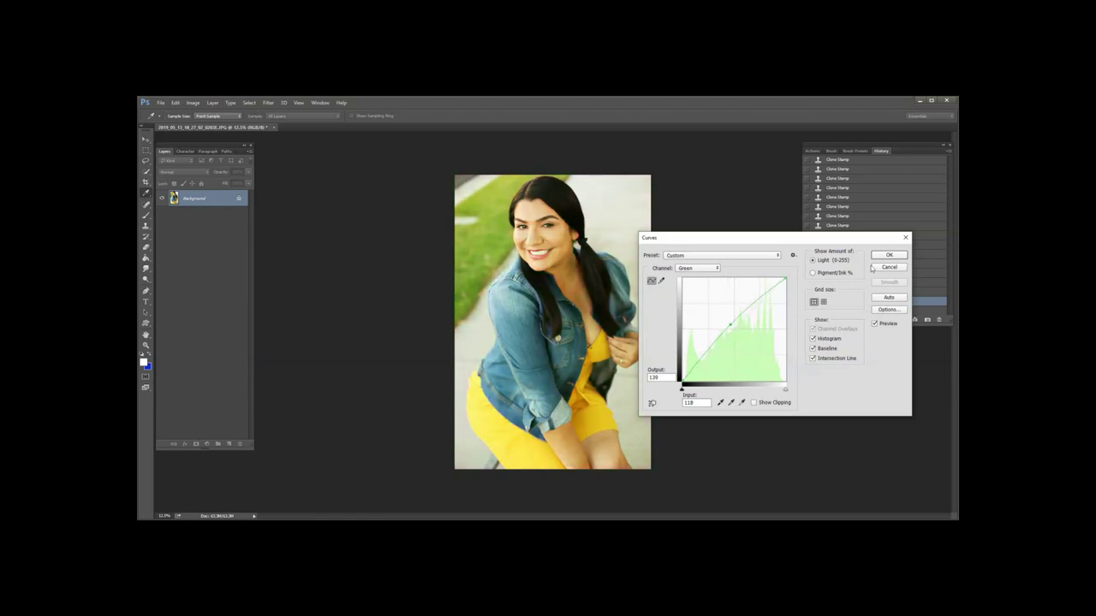
pyautogui.click(887, 258)
pyautogui.hotkey('ctrl', 'd')
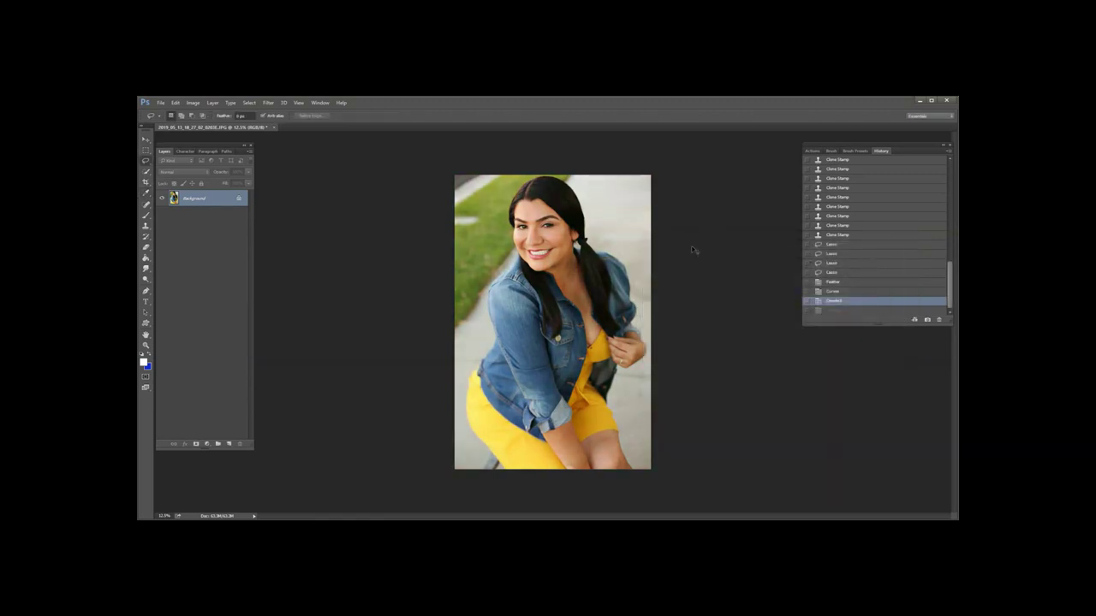
# Apply Curves to the whole photo with slightly raised RGB highlights and a shadow point at output 45.
pyautogui.hotkey('ctrl', 'm')
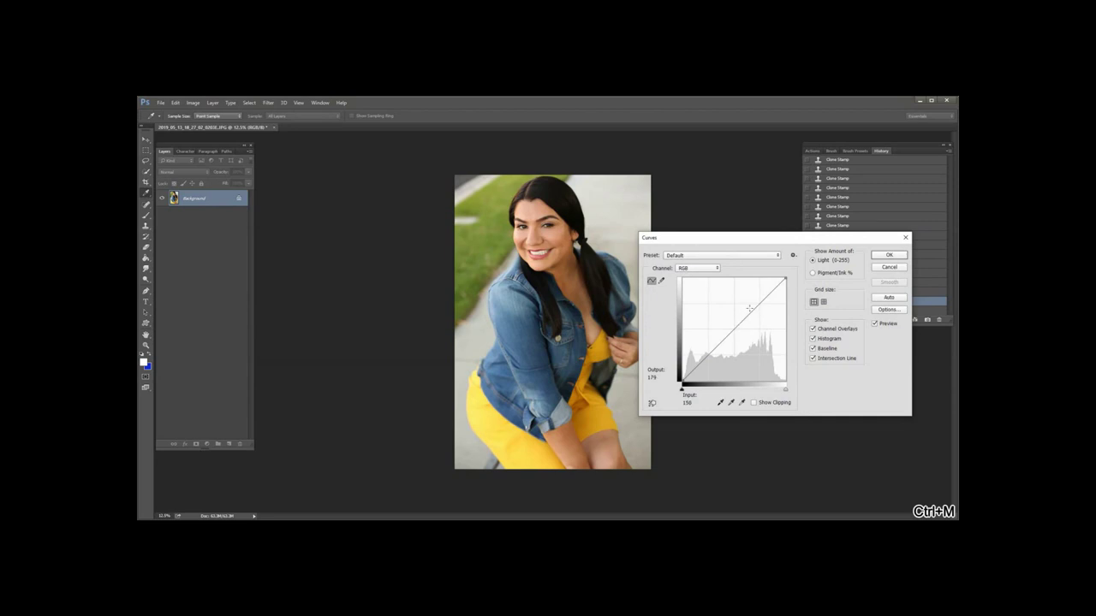
pyautogui.click(750, 306)
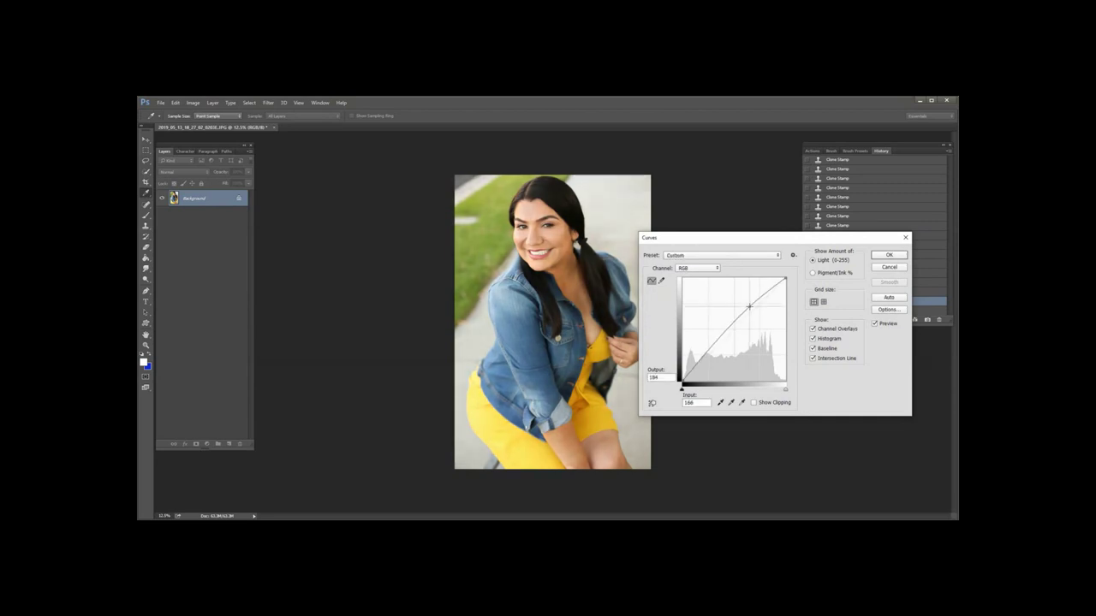
pyautogui.moveTo(750, 306); pyautogui.dragTo(751, 308)
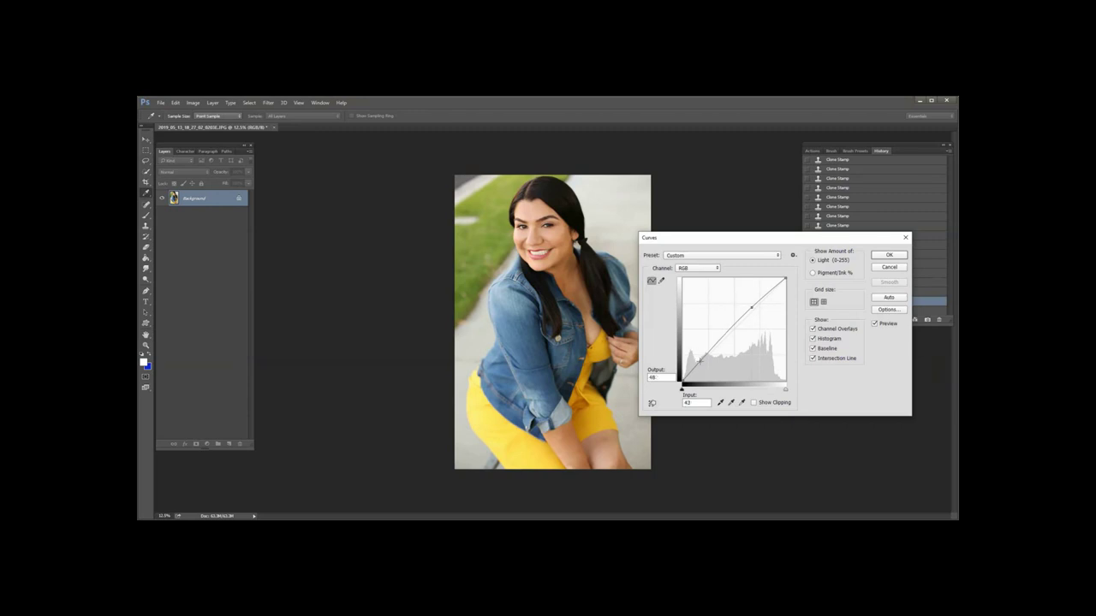
pyautogui.moveTo(700, 361); pyautogui.dragTo(703, 362)
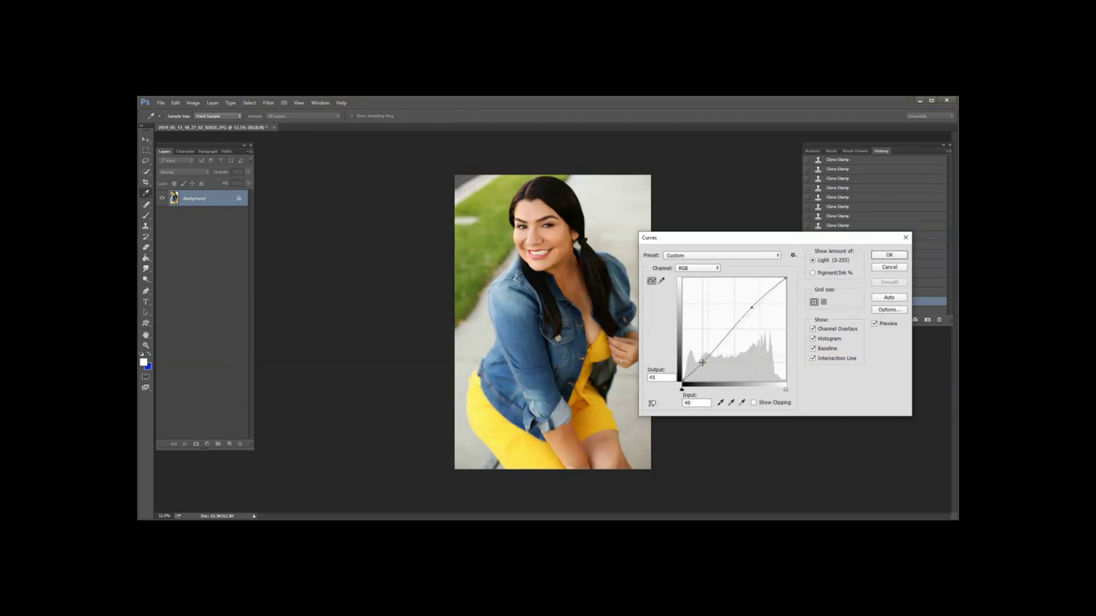
pyautogui.click(886, 255)
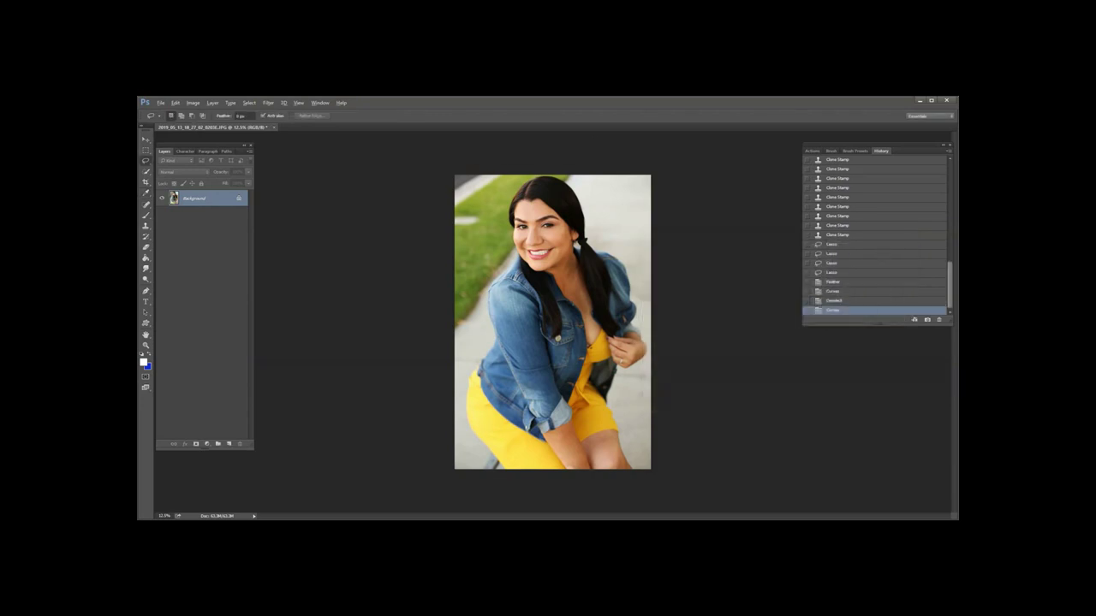
# Select the skin inside the neckline, between the denim jacket and the yellow top, with the Polygonal Lasso tool.
pyautogui.scroll(5, 565, 332)
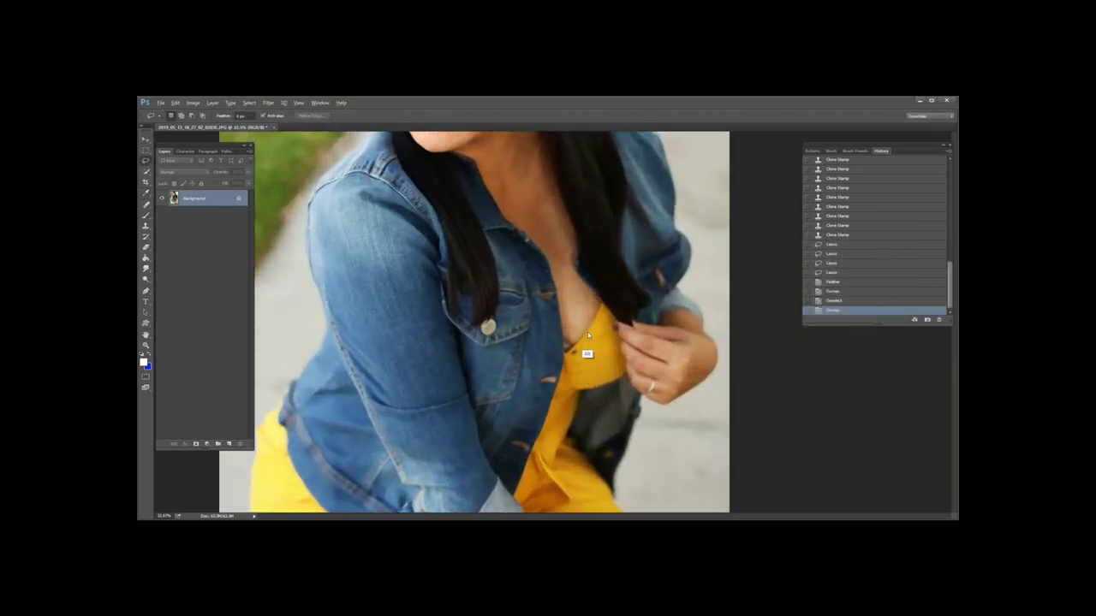
pyautogui.scroll(2, 587, 334)
pyautogui.moveTo(598, 352); pyautogui.dragTo(578, 351)
pyautogui.scroll(1, 578, 351)
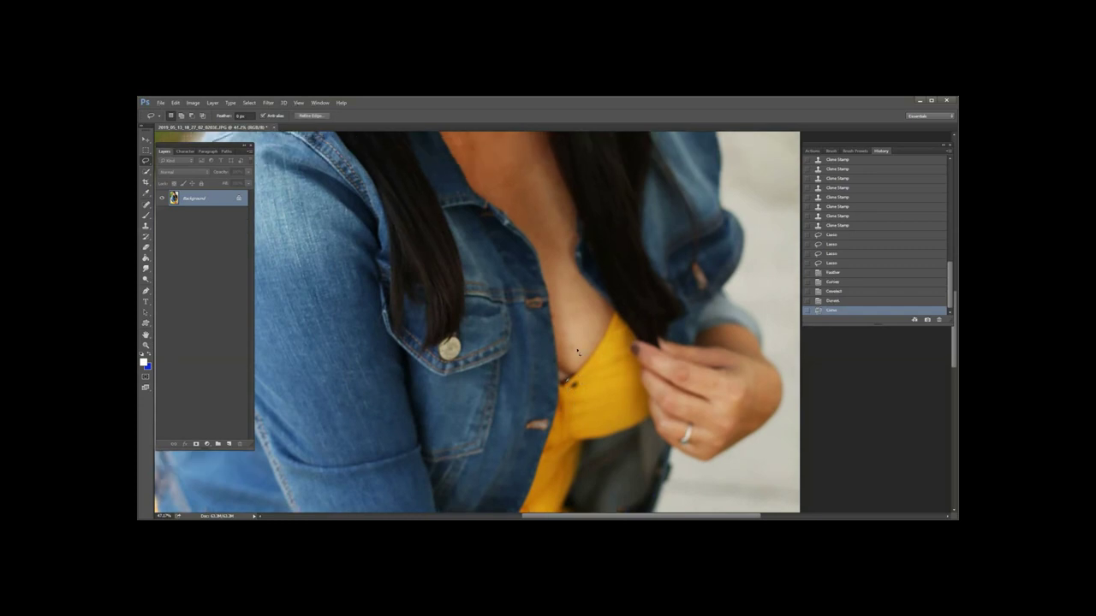
pyautogui.hotkey('ctrl', 'd')
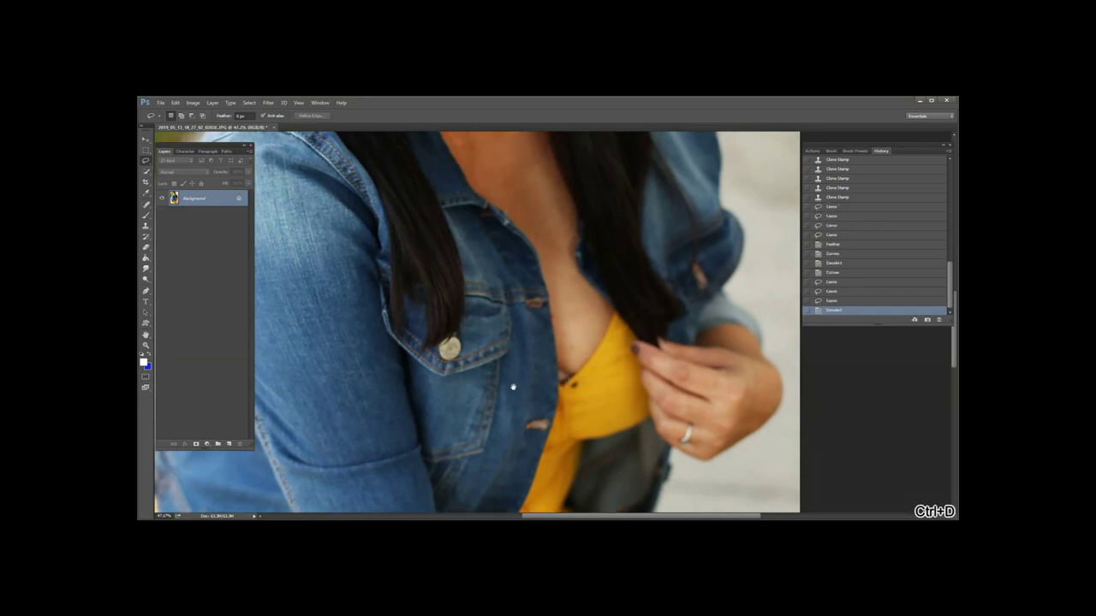
pyautogui.moveTo(513, 386); pyautogui.dragTo(461, 301)
pyautogui.scroll(3, 461, 300)
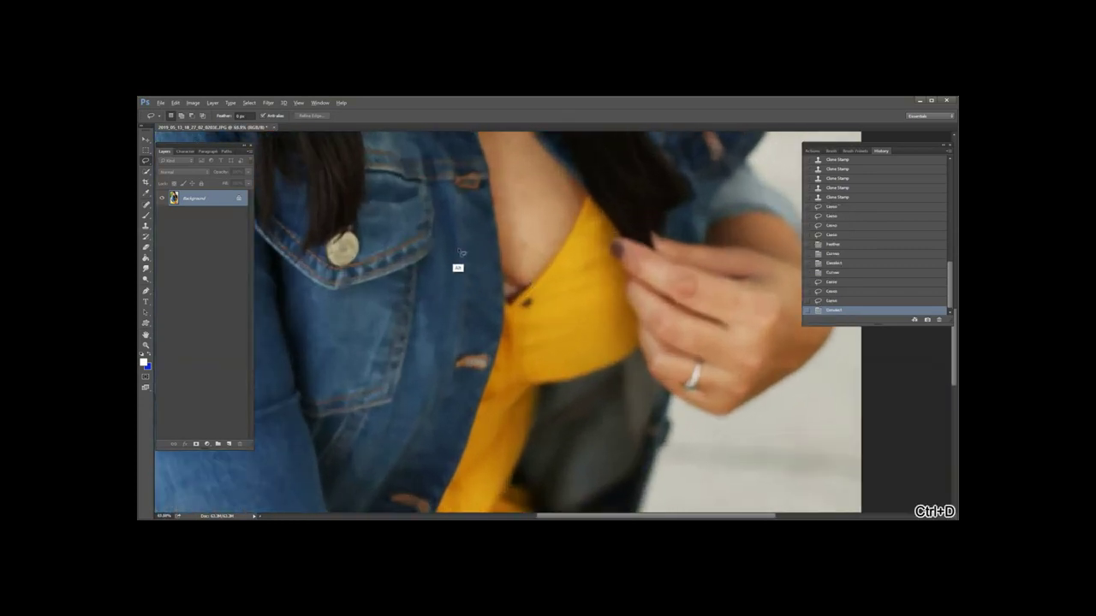
pyautogui.press('Right')
pyautogui.press('Right')
pyautogui.press('Right')
pyautogui.press('Right')
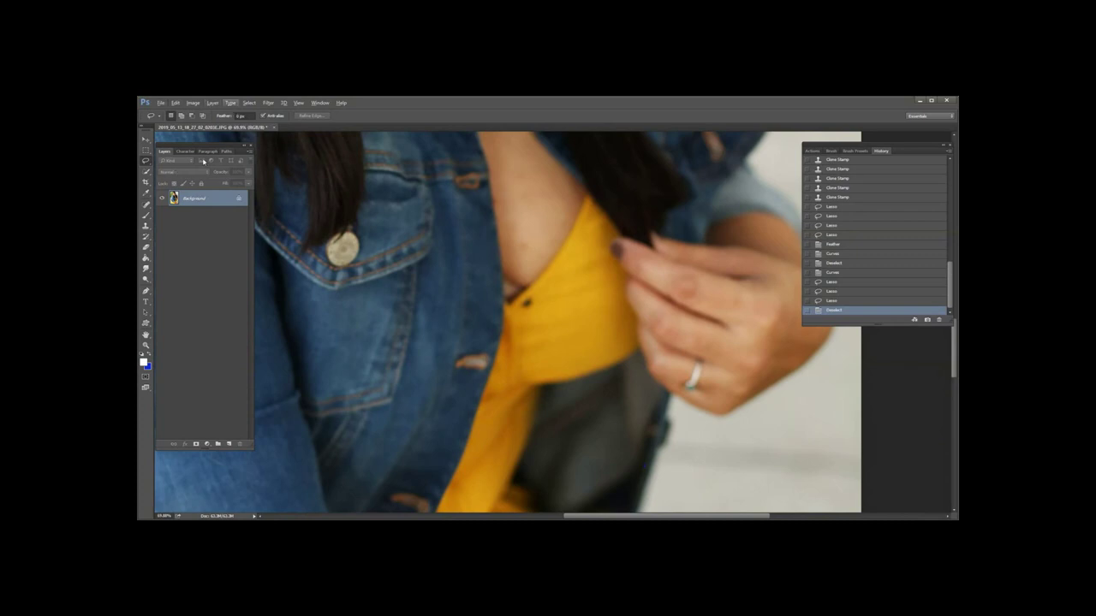
pyautogui.moveTo(146, 161); pyautogui.dragTo(171, 168)
pyautogui.click(492, 176)
# Clone clean skin over the dark area at the lower tip of the neckline with Clone Stamp, and deselect.
pyautogui.click(146, 226)
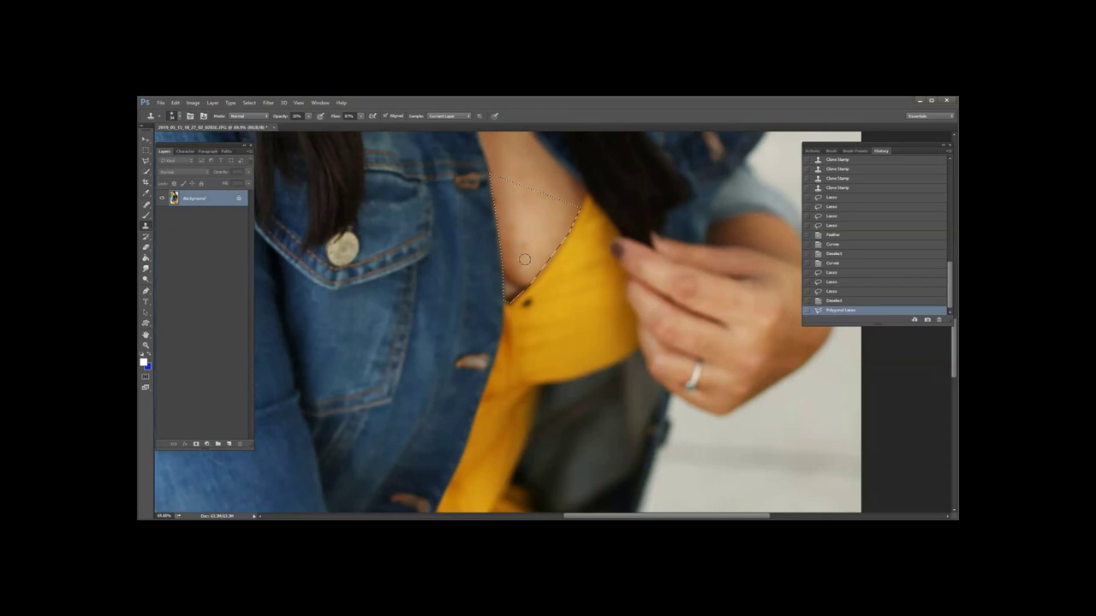
pyautogui.keyDown('alt'); pyautogui.click(530, 237); pyautogui.keyUp('alt')
pyautogui.click(517, 283)
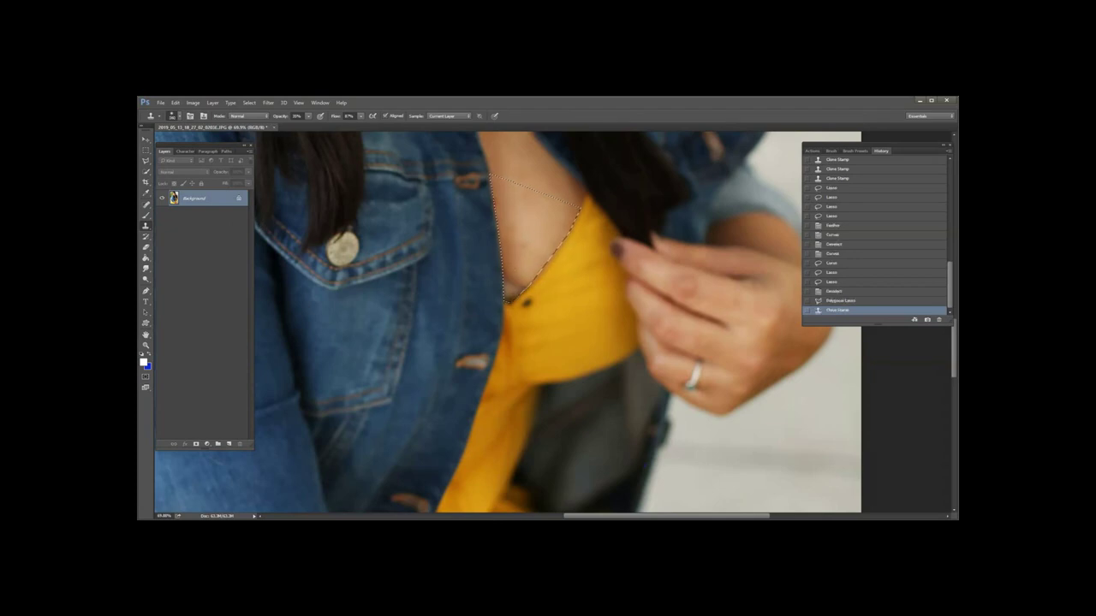
pyautogui.click(517, 282)
pyautogui.click(516, 285)
pyautogui.click(518, 293)
pyautogui.click(519, 292)
pyautogui.hotkey('ctrl', 'd')
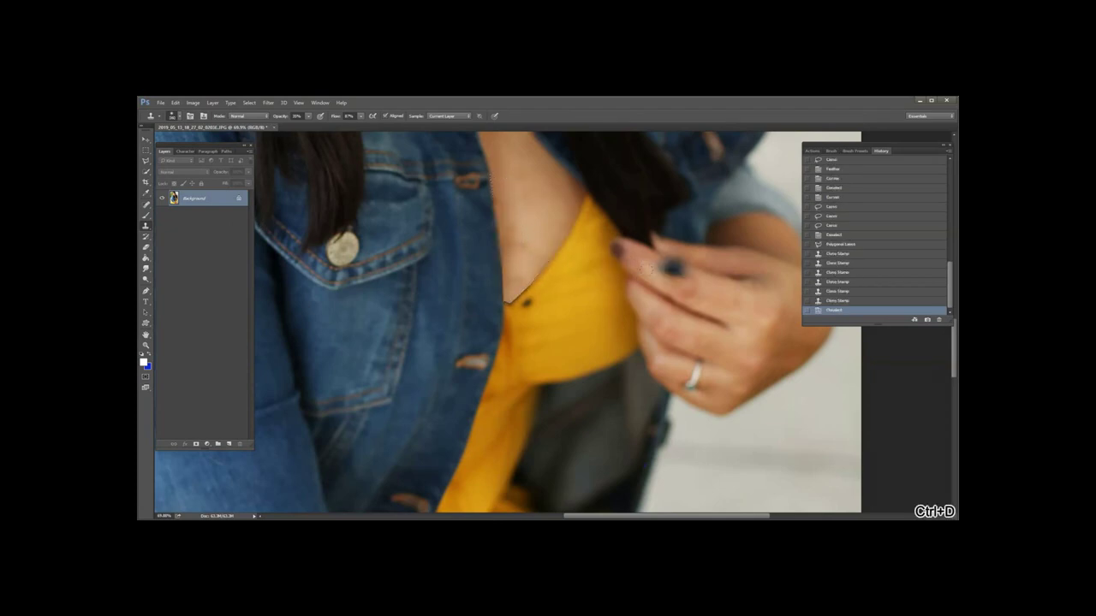
# Undo the deselection and all the neckline Clone Stamp strokes, back to the Polygonal Lasso selection.
pyautogui.scroll(2, 532, 326)
pyautogui.scroll(2, 500, 299)
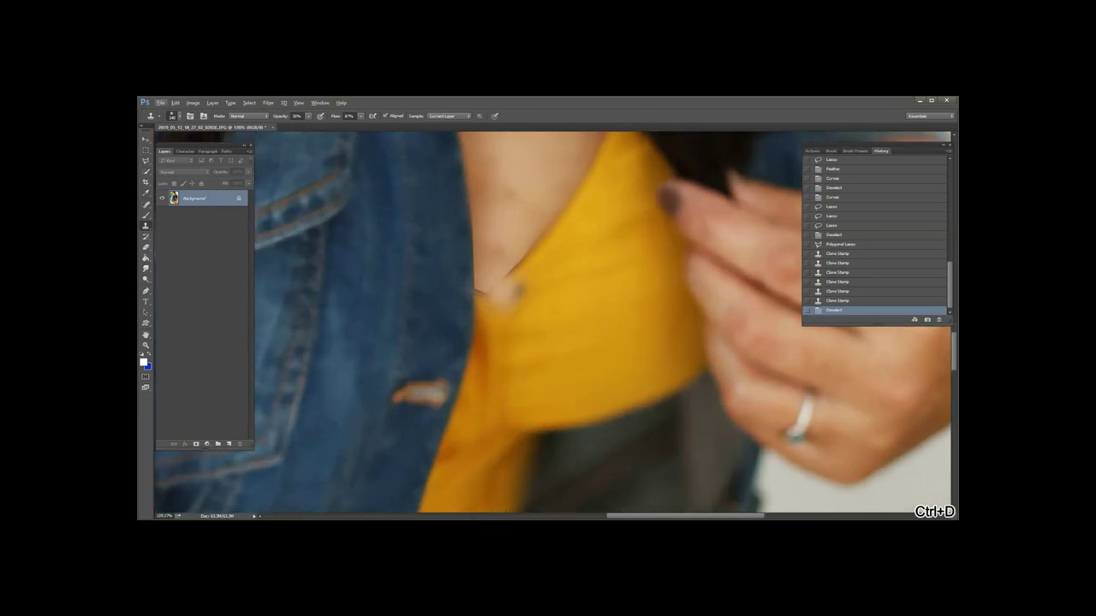
pyautogui.hotkey('ctrl', 'alt', 'z')
pyautogui.hotkey('ctrl', 'alt', 'z')
pyautogui.hotkey('ctrl', 'alt', 'z')
pyautogui.hotkey('ctrl', 'alt', 'z')
pyautogui.hotkey('ctrl', 'alt', 'z')
pyautogui.hotkey('ctrl', 'alt', 'z')
pyautogui.hotkey('ctrl', 'alt', 'z')
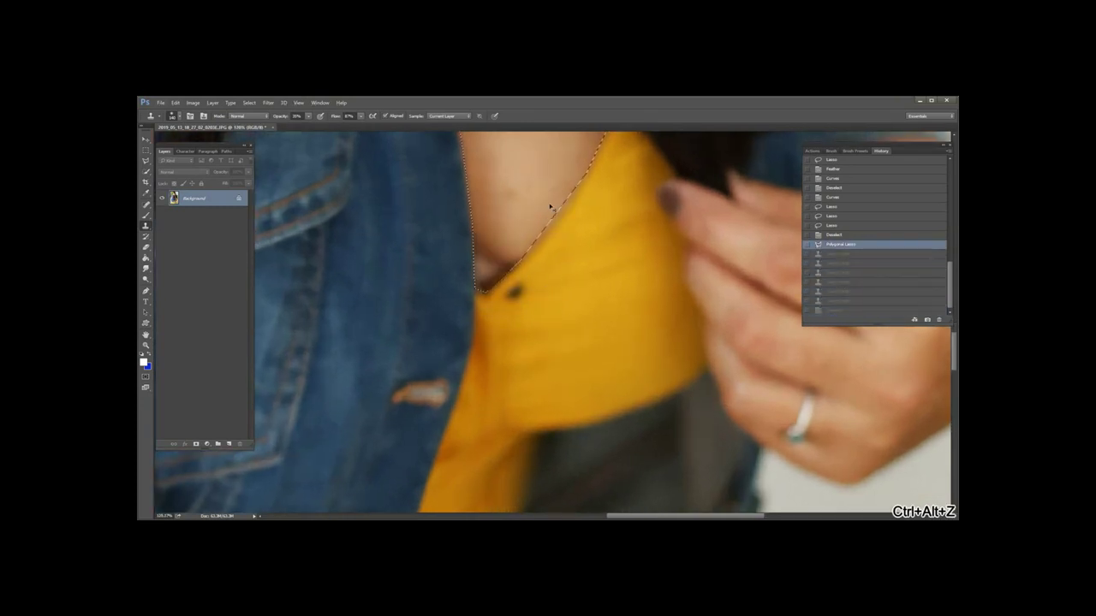
pyautogui.hotkey('ctrl', '-')
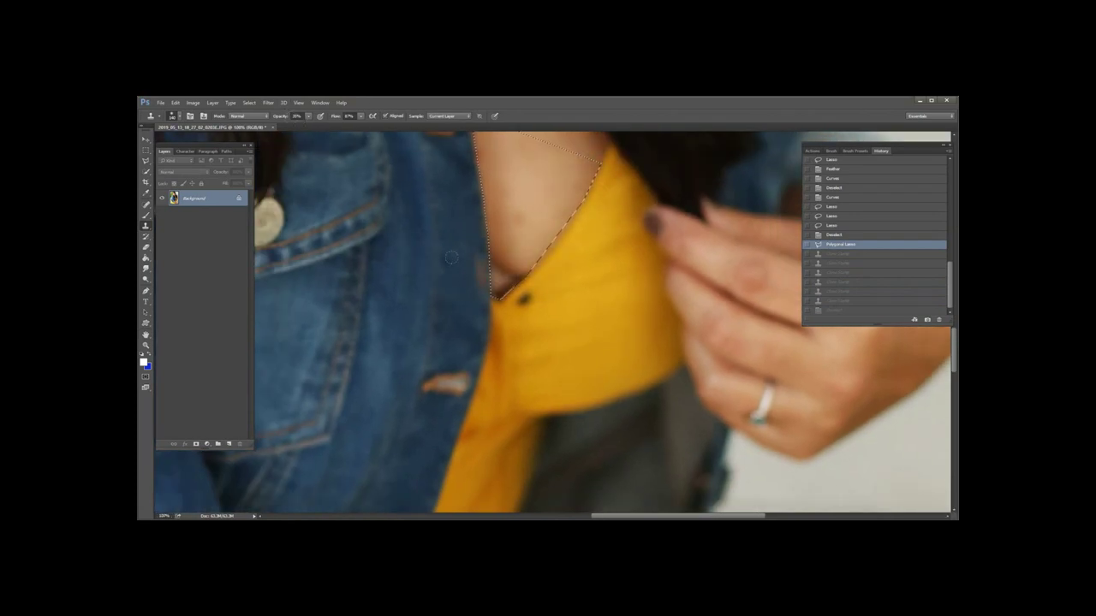
# Feather the Polygonal Lasso selection of the neckline skin by 15 pixels.
pyautogui.hotkey('shift', 'F6')
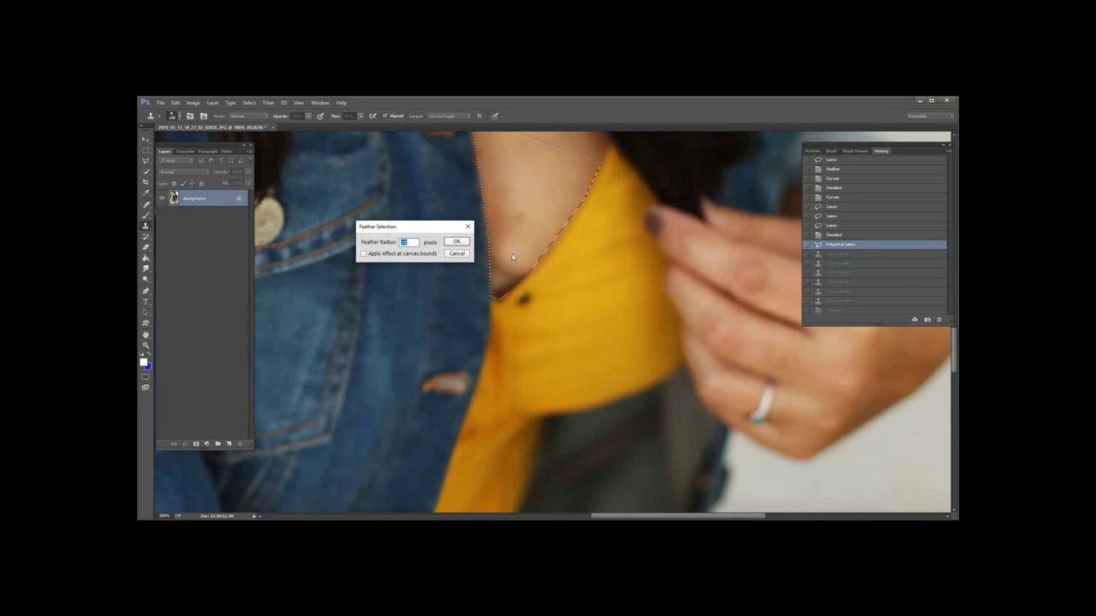
pyautogui.write('15')
pyautogui.press('Return')
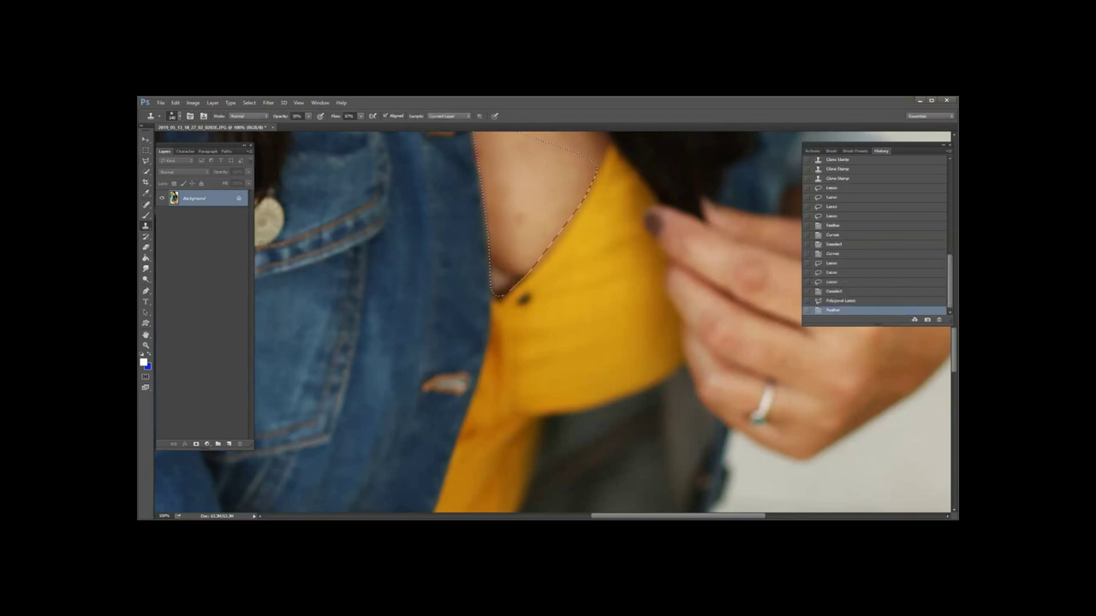
# Clone clean chest skin over the dark tip of the neckline and along the yellow top's edge with Clone Stamp.
pyautogui.keyDown('alt'); pyautogui.click(523, 224); pyautogui.keyUp('alt')
pyautogui.click(514, 269)
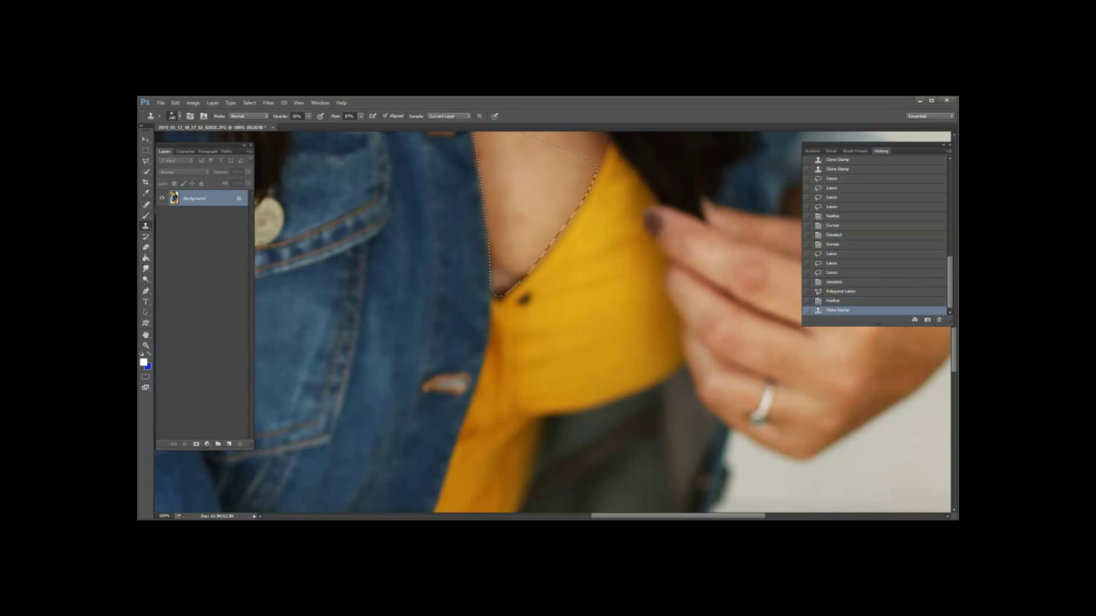
pyautogui.click(511, 270)
pyautogui.click(512, 272)
pyautogui.click(510, 274)
pyautogui.click(510, 274)
pyautogui.click(535, 282)
pyautogui.click(538, 272)
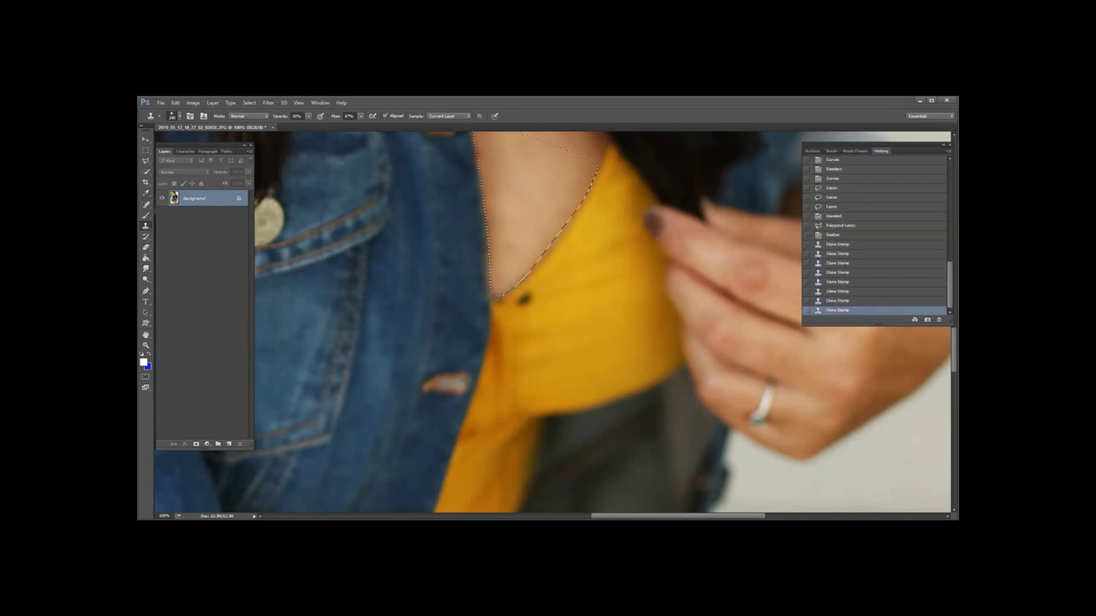
pyautogui.click(540, 255)
pyautogui.click(541, 236)
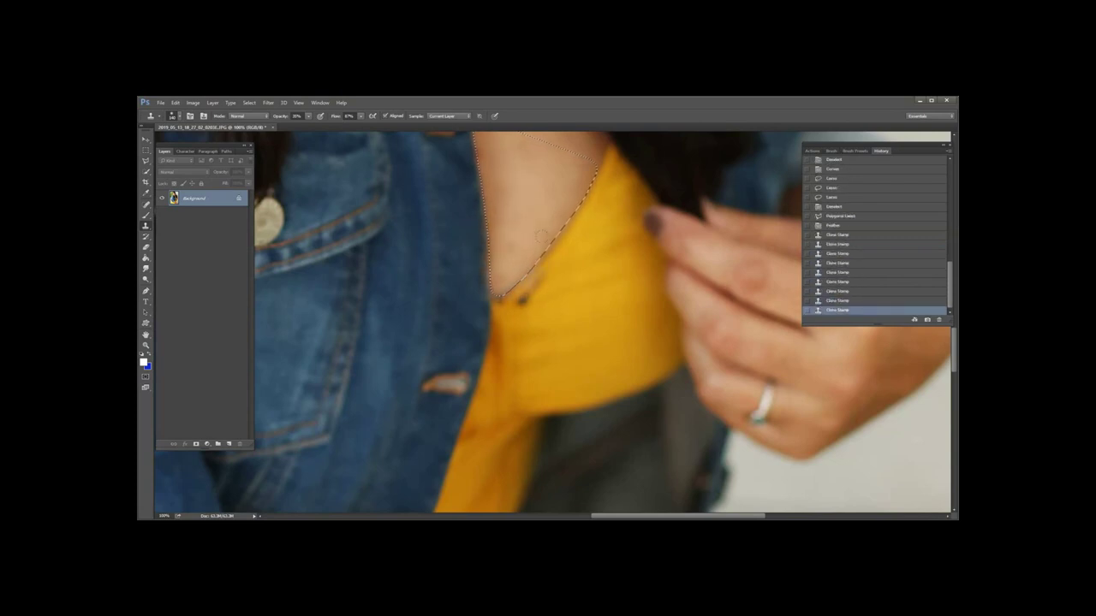
# Darken the skin at the lower tip of the neckline with the Burn tool set to Midtones, and deselect.
pyautogui.click(146, 282)
pyautogui.click(199, 285)
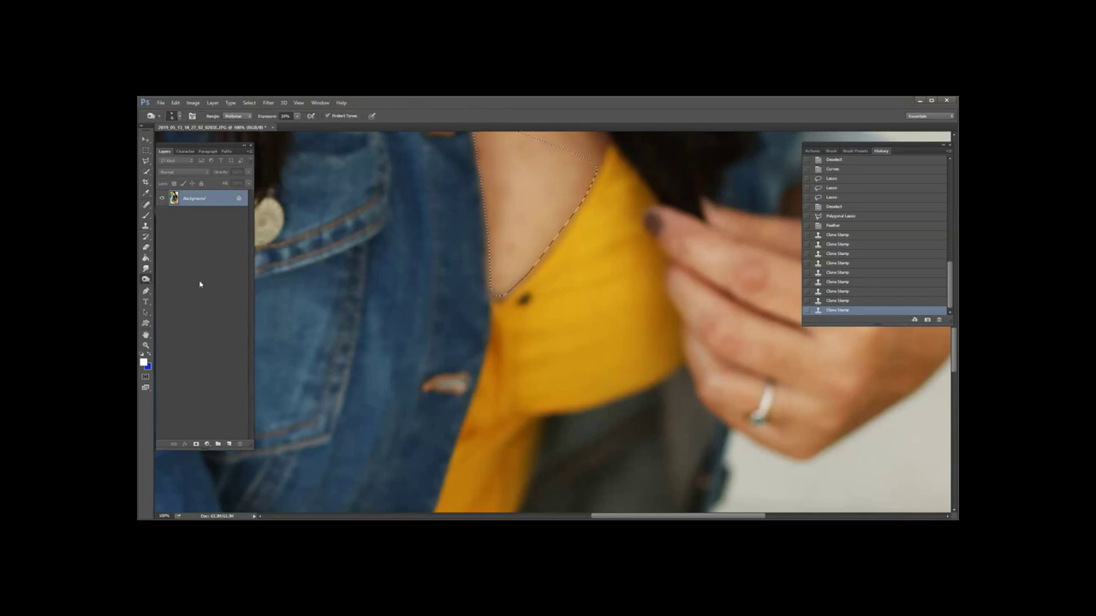
pyautogui.moveTo(514, 284)
pyautogui.mouseDown()
pyautogui.moveTo(559, 291)
pyautogui.moveTo(515, 300)
pyautogui.mouseUp()
pyautogui.click(510, 288)
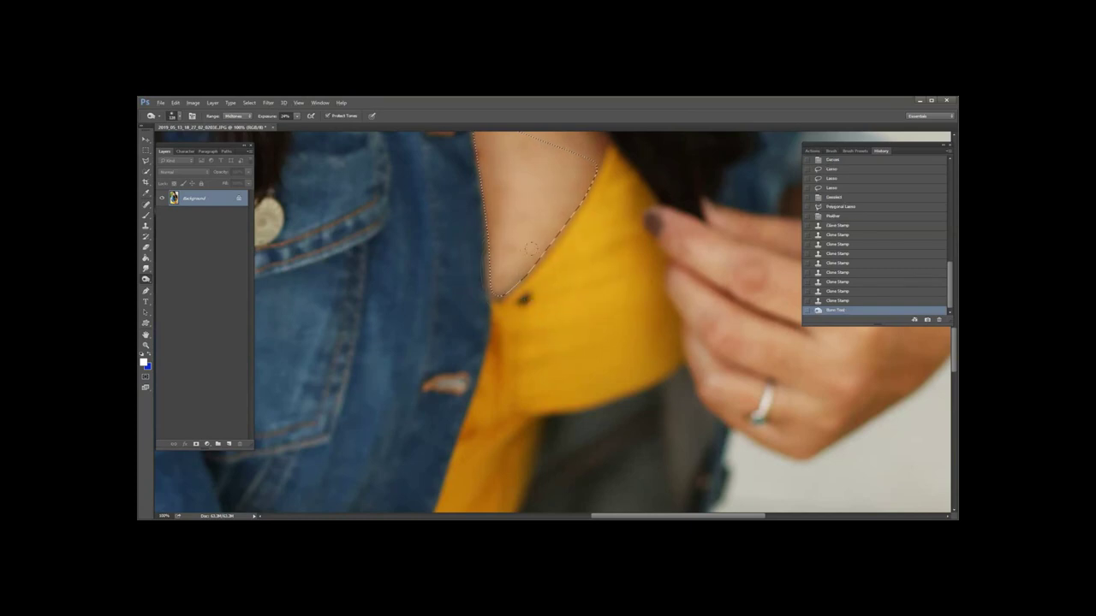
pyautogui.click(507, 284)
pyautogui.click(505, 282)
pyautogui.click(501, 278)
pyautogui.click(498, 277)
pyautogui.click(495, 276)
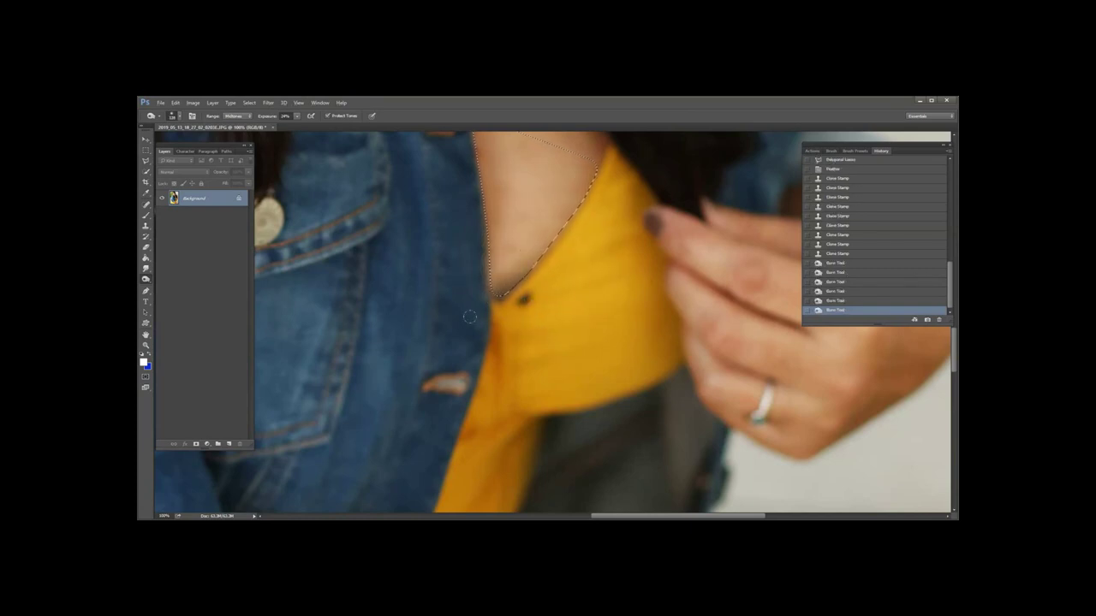
pyautogui.click(493, 274)
pyautogui.hotkey('ctrl', 'd')
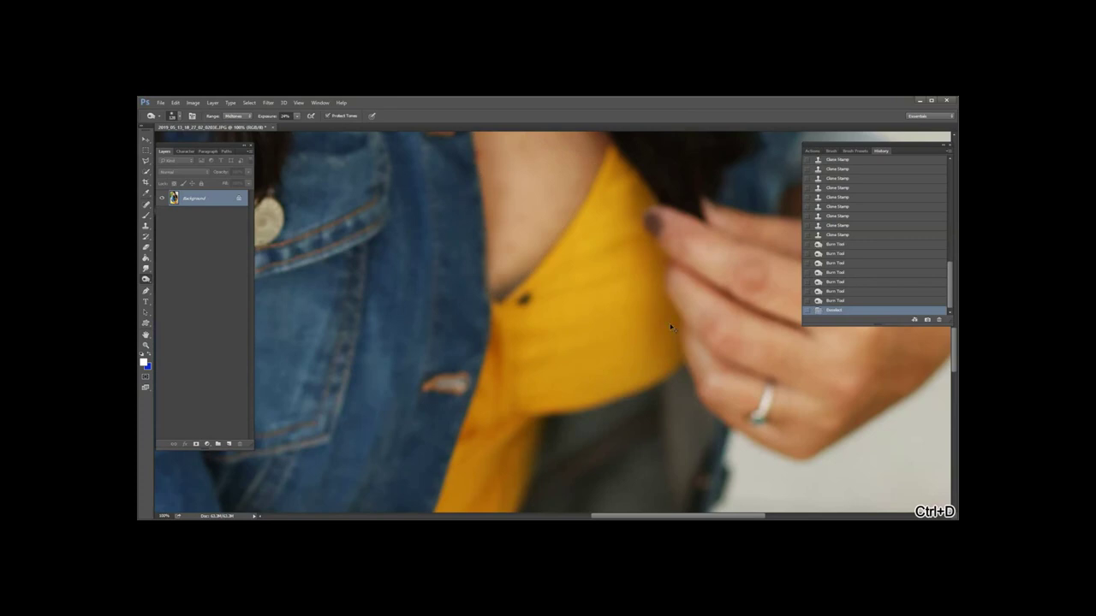
# Remove the dark spot on the yellow top just below the neckline with the content-aware Spot Healing Brush.
pyautogui.hotkey('ctrl', '0')
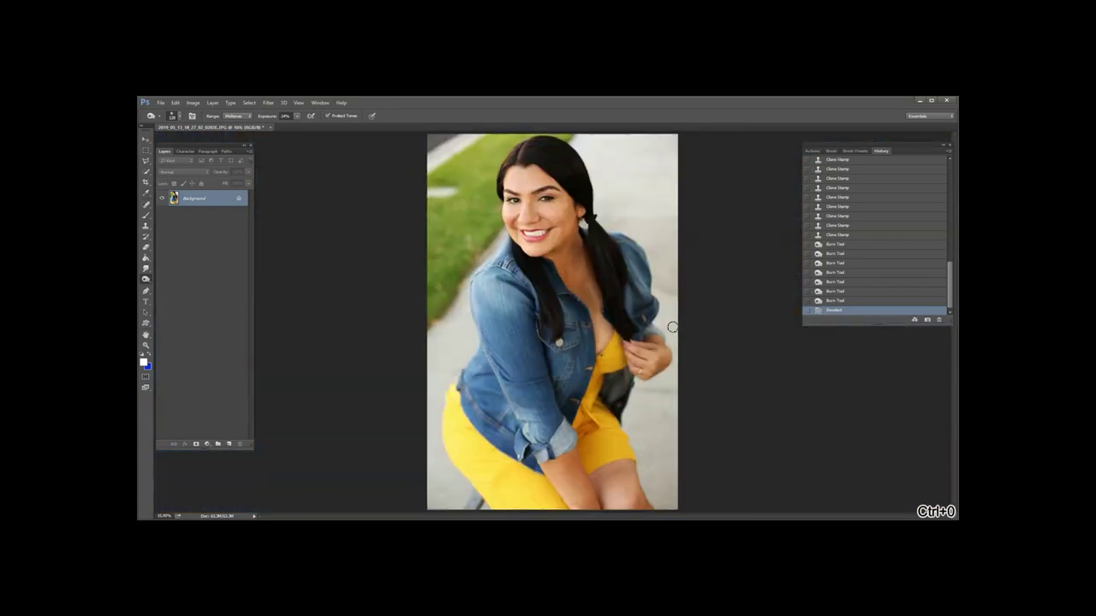
pyautogui.scroll(7, 671, 327)
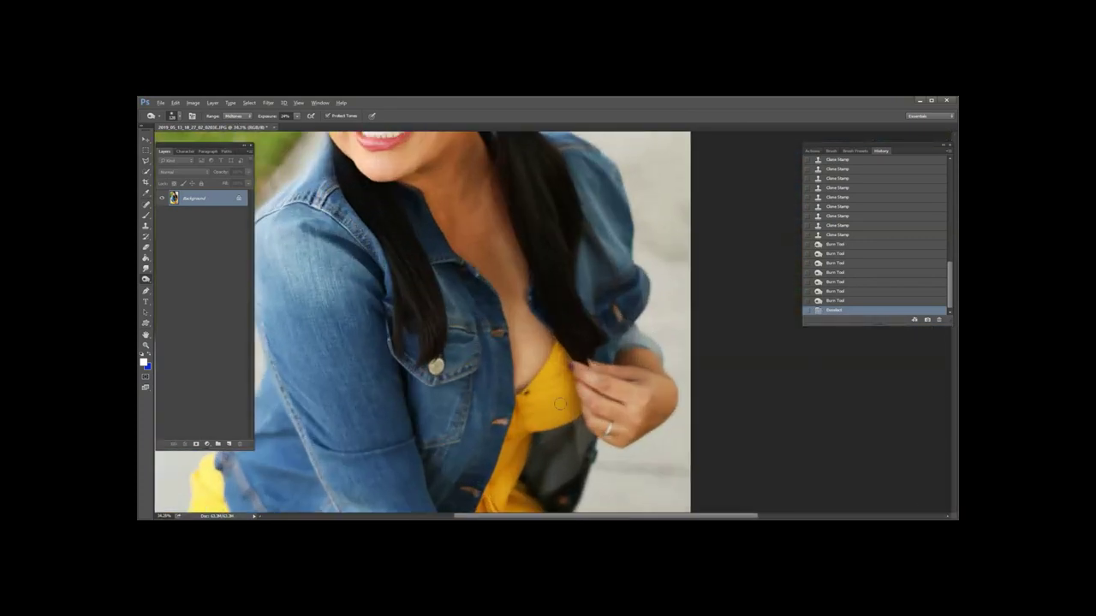
pyautogui.scroll(4, 520, 388)
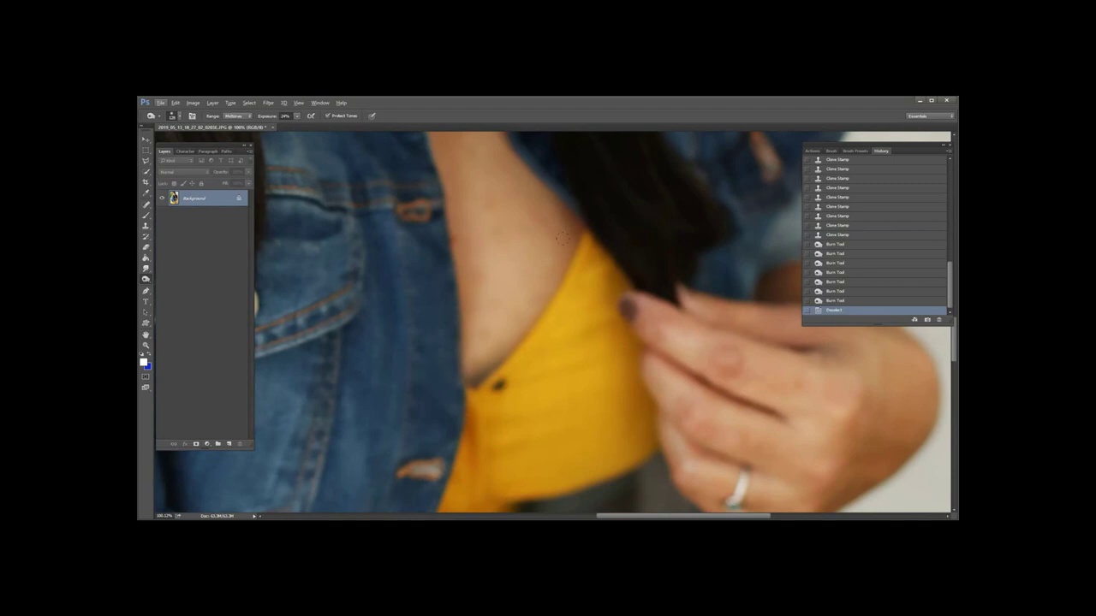
pyautogui.scroll(-1, 526, 332)
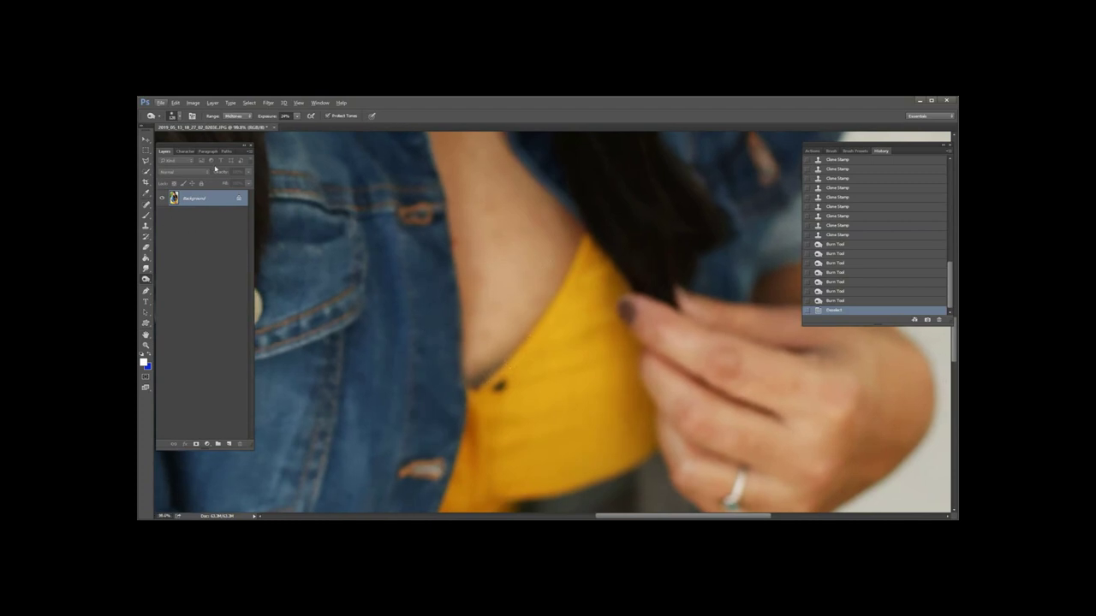
pyautogui.click(146, 205)
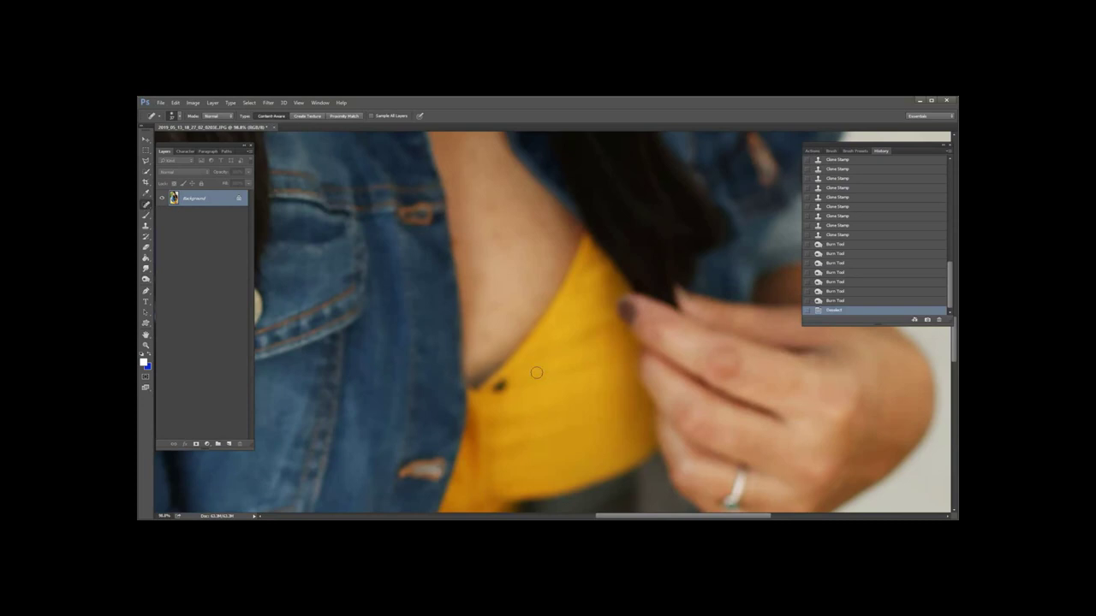
pyautogui.click(499, 386)
pyautogui.moveTo(492, 377); pyautogui.dragTo(518, 400)
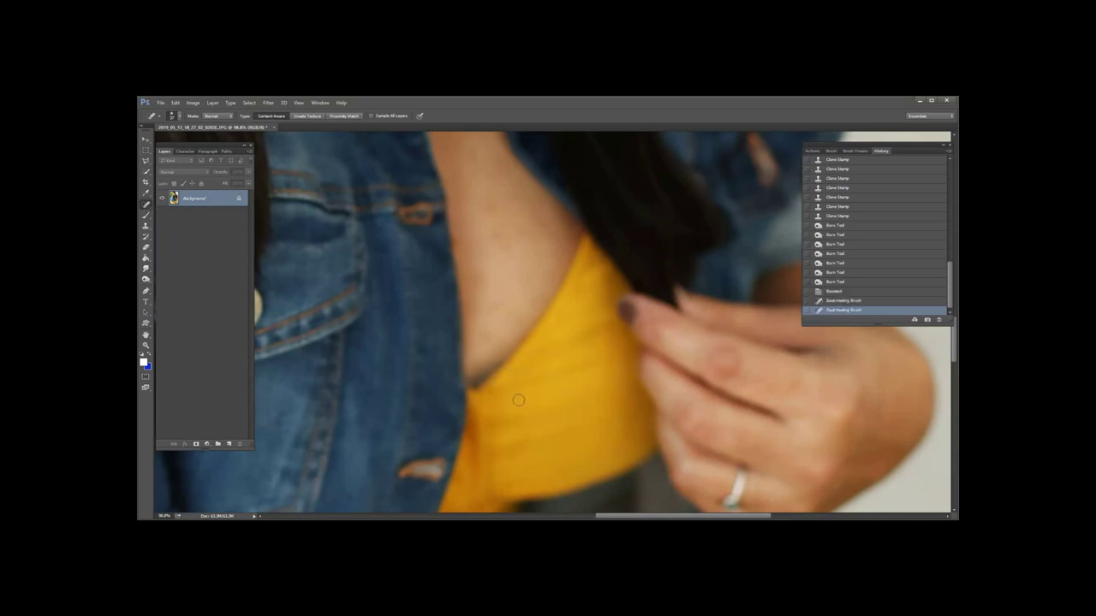
# Heal the blemishes on the blurred path and grass edge beside the jacket's shoulder with the Spot Healing Brush.
pyautogui.scroll(-5, 591, 365)
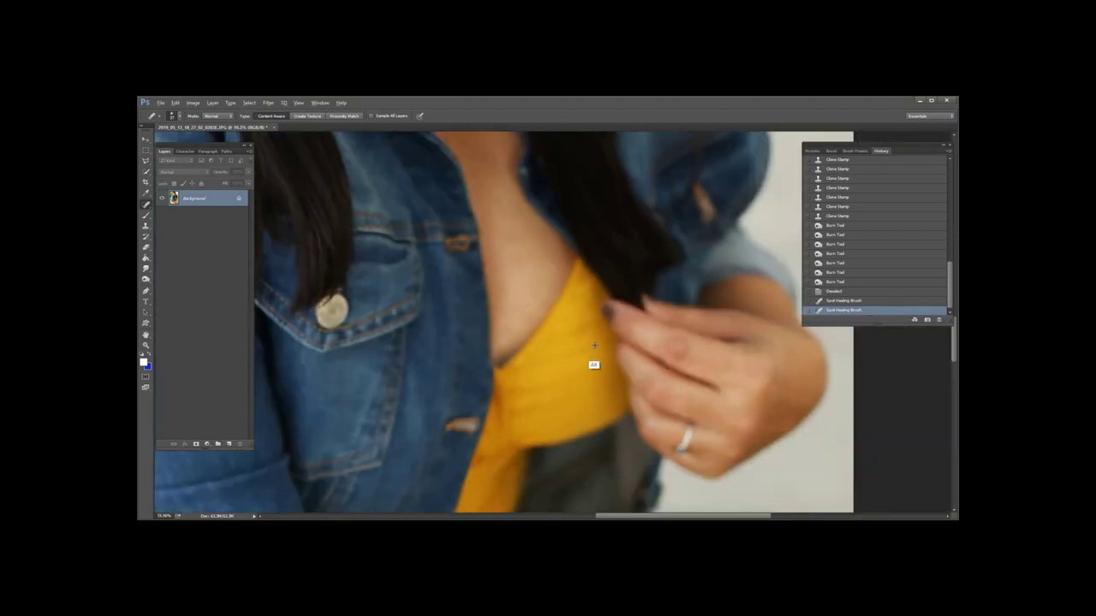
pyautogui.scroll(-4, 586, 375)
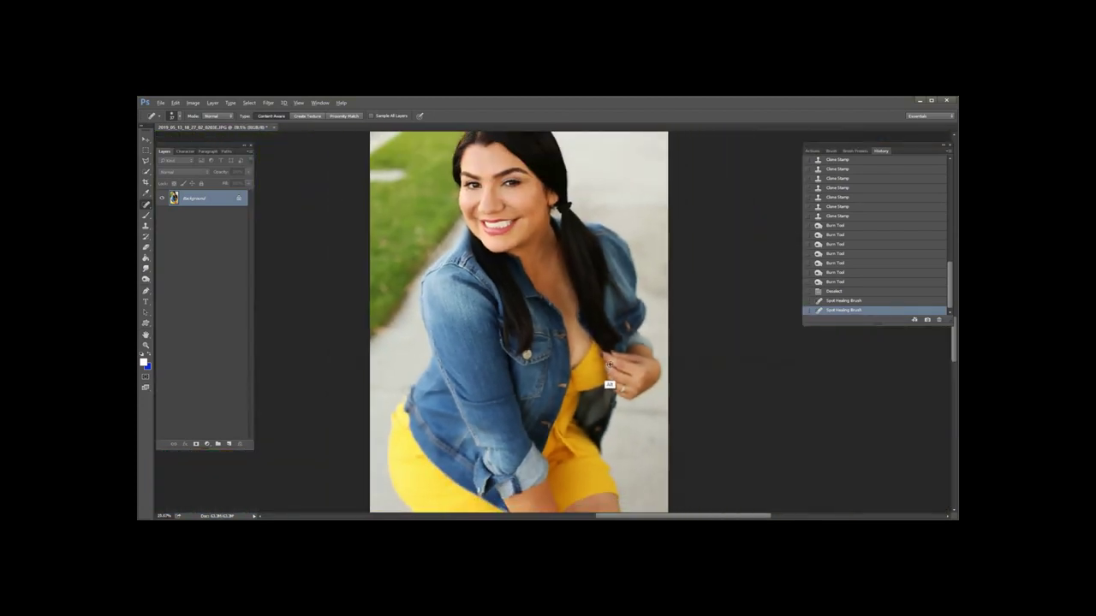
pyautogui.scroll(-1, 606, 376)
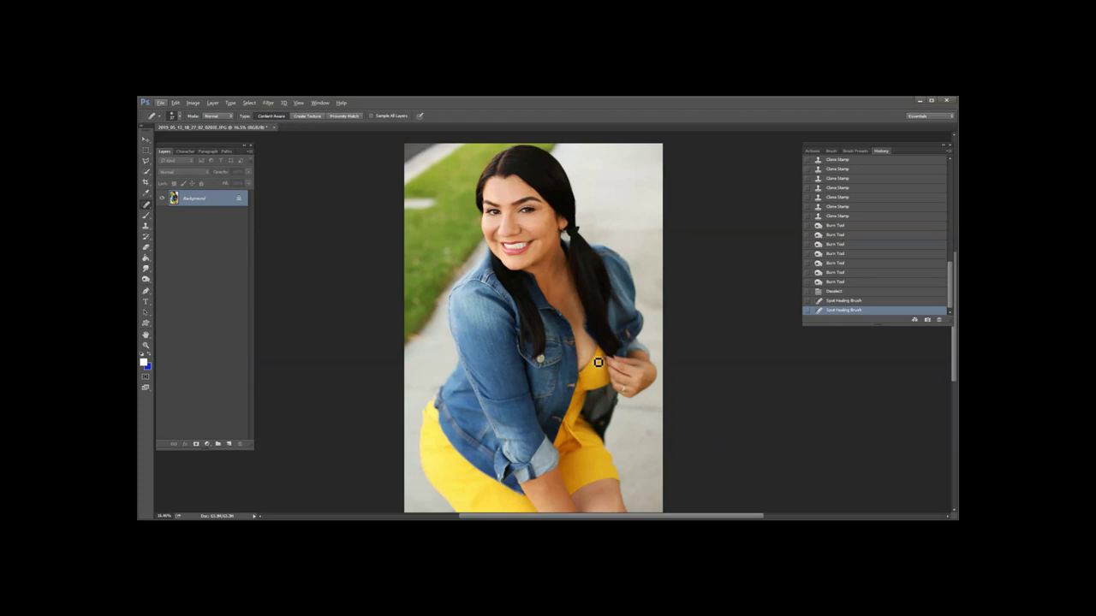
pyautogui.scroll(7, 374, 364)
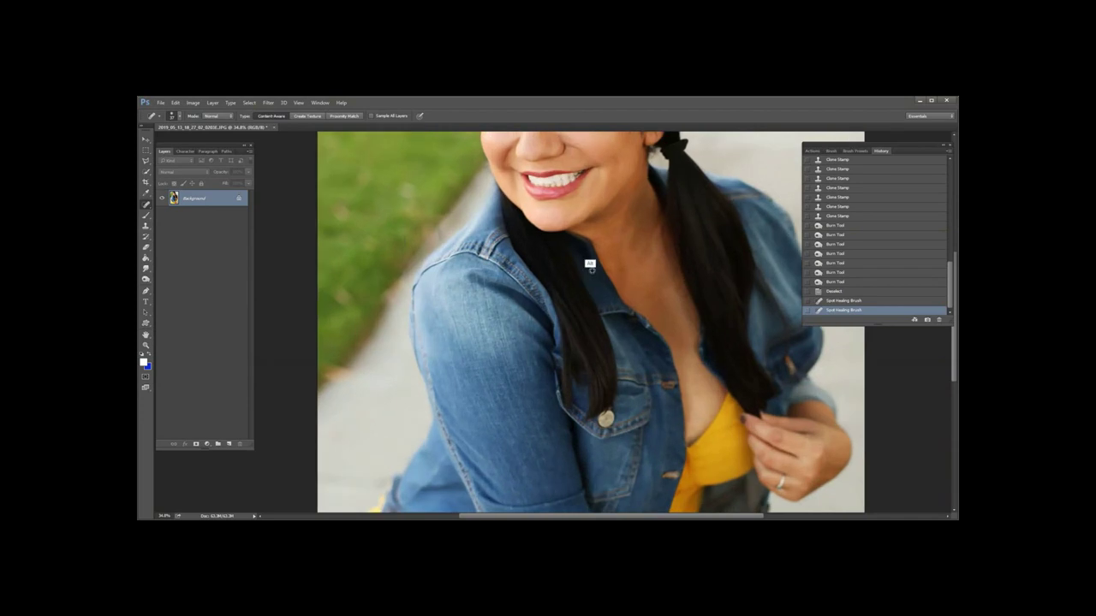
pyautogui.scroll(2, 591, 270)
pyautogui.moveTo(538, 213)
pyautogui.mouseDown()
pyautogui.moveTo(481, 471)
pyautogui.moveTo(463, 476)
pyautogui.moveTo(484, 288)
pyautogui.mouseUp()
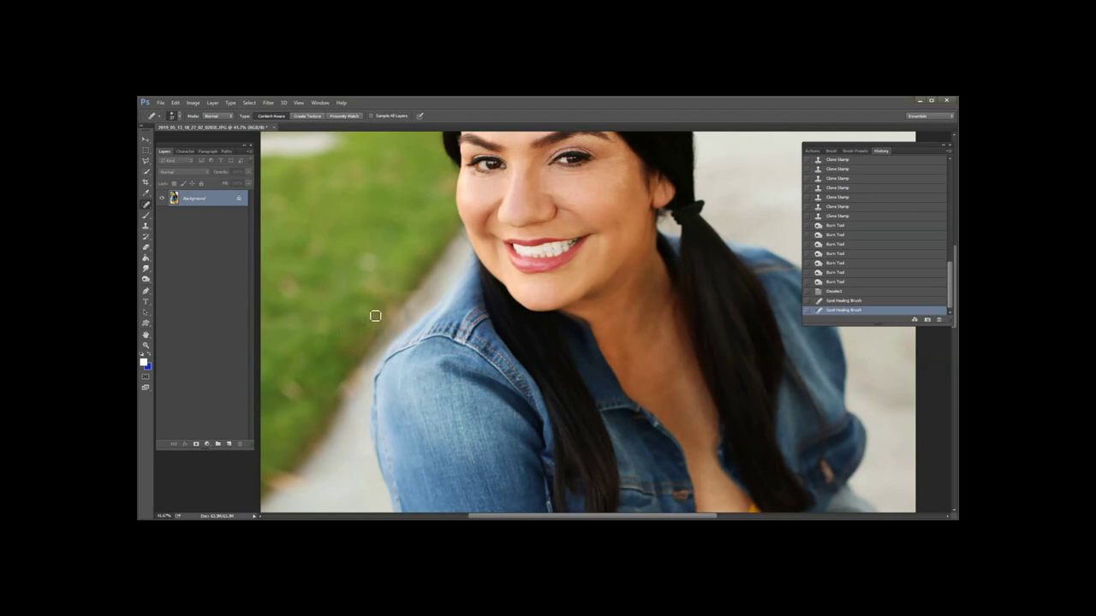
pyautogui.moveTo(375, 316); pyautogui.dragTo(368, 329)
pyautogui.moveTo(363, 360); pyautogui.dragTo(367, 376)
pyautogui.moveTo(372, 331)
pyautogui.mouseDown()
pyautogui.moveTo(366, 323)
pyautogui.moveTo(371, 368)
pyautogui.mouseUp()
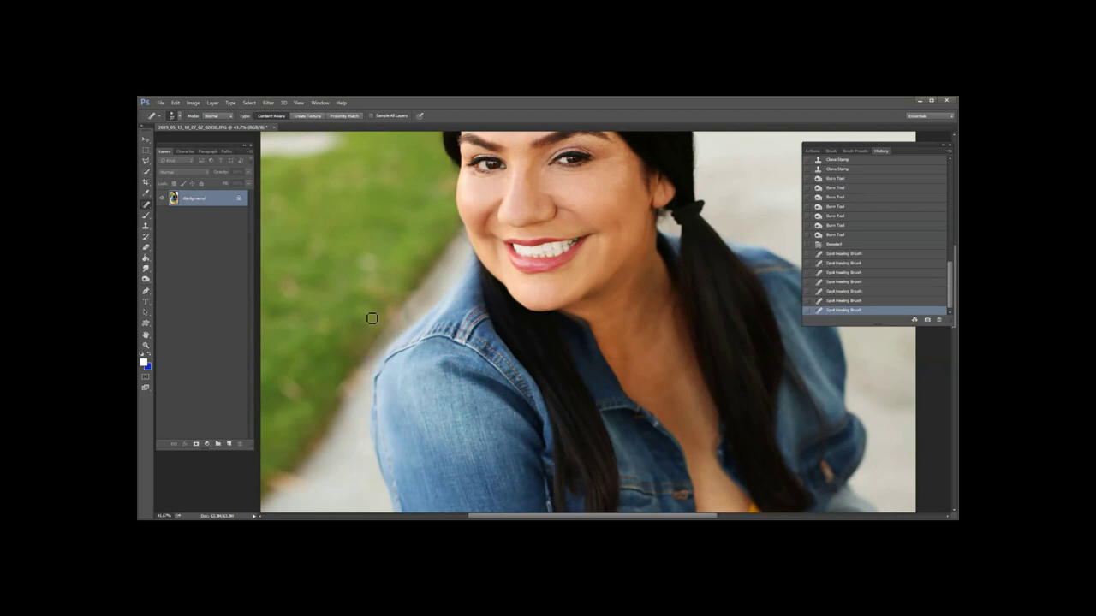
pyautogui.click(367, 317)
# Paint over the cheek beside the nose and the skin under both eyes with the History Brush at 20% opacity.
pyautogui.scroll(4, 501, 289)
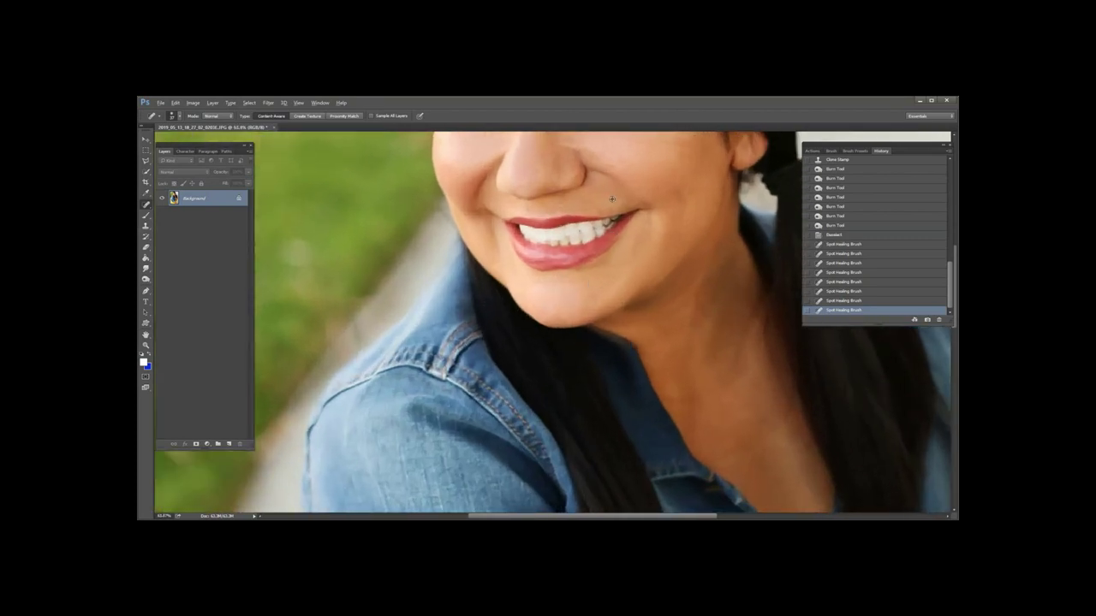
pyautogui.moveTo(528, 235); pyautogui.dragTo(436, 443)
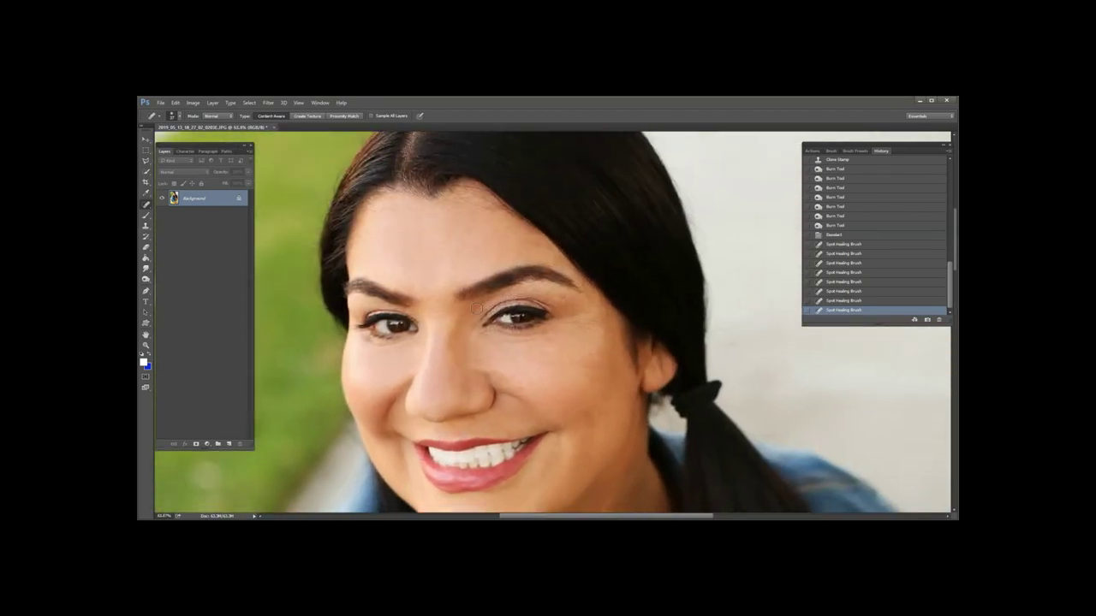
pyautogui.click(148, 238)
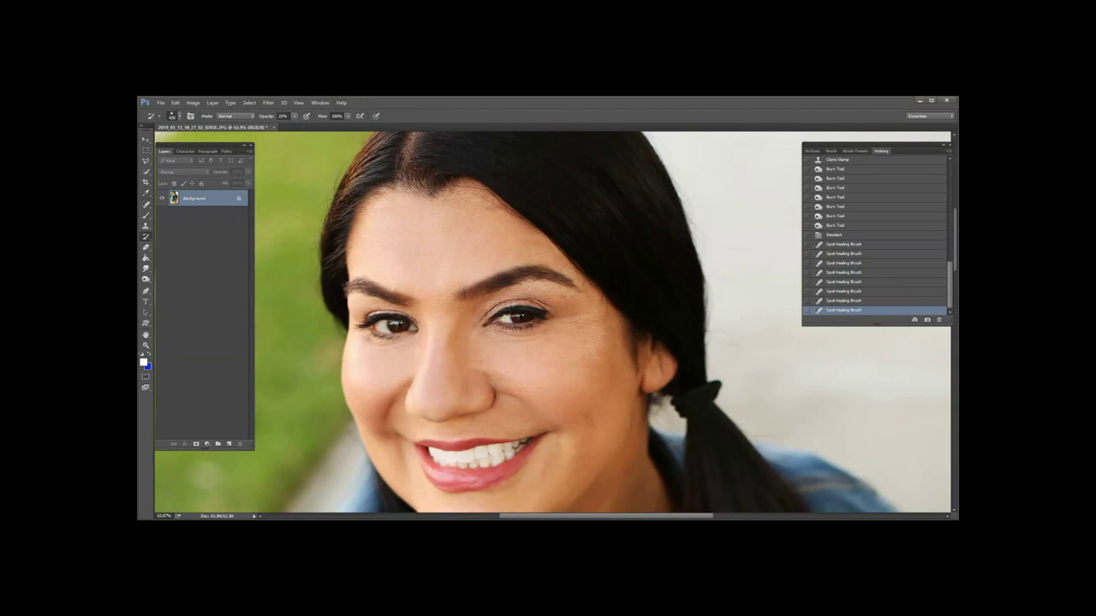
pyautogui.moveTo(489, 353)
pyautogui.mouseDown()
pyautogui.moveTo(474, 371)
pyautogui.moveTo(430, 379)
pyautogui.mouseUp()
pyautogui.moveTo(539, 335); pyautogui.dragTo(512, 340)
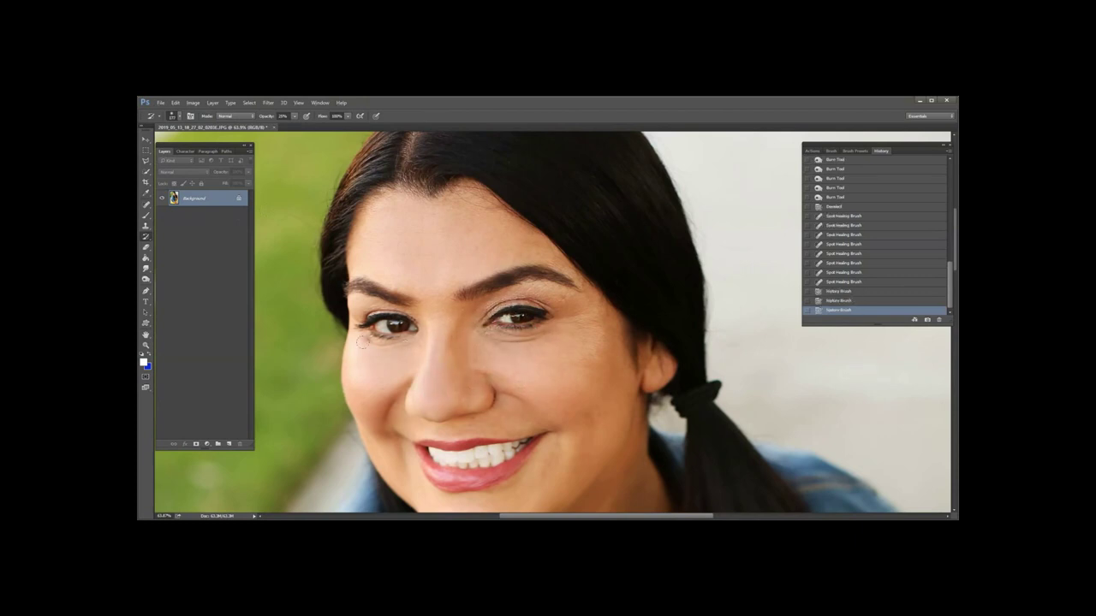
pyautogui.click(362, 342)
pyautogui.click(368, 343)
pyautogui.click(376, 343)
pyautogui.click(385, 342)
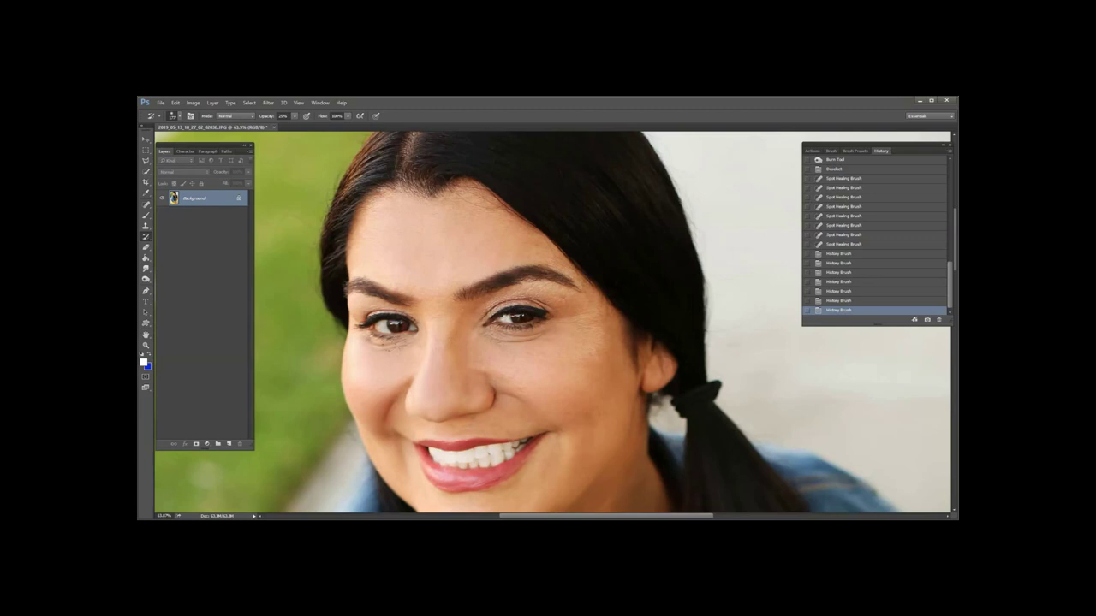
# Try a few more History Brush strokes on the skin below the eyes.
pyautogui.click(353, 358)
pyautogui.click(357, 360)
pyautogui.click(364, 361)
pyautogui.click(370, 361)
# Undo the last few History Brush strokes below the eyes.
pyautogui.hotkey('ctrl', 'z')
pyautogui.hotkey('ctrl', 'alt', 'z')
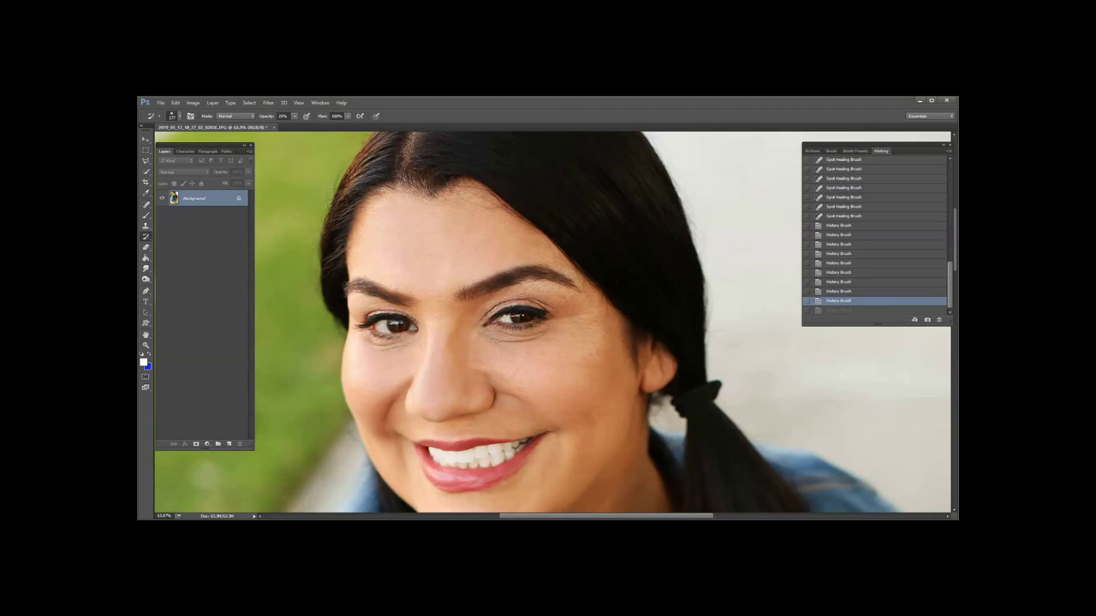
pyautogui.hotkey('ctrl', 'z')
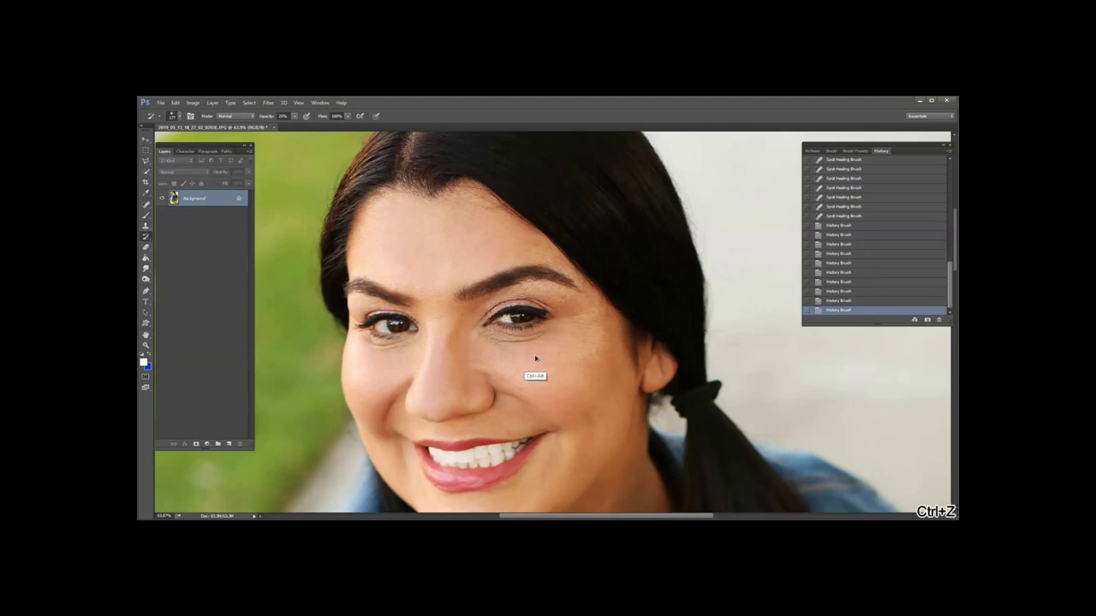
pyautogui.hotkey('ctrl', 'alt', 'z')
pyautogui.hotkey('ctrl', 'alt', 'z')
pyautogui.hotkey('ctrl', 'alt', 'z')
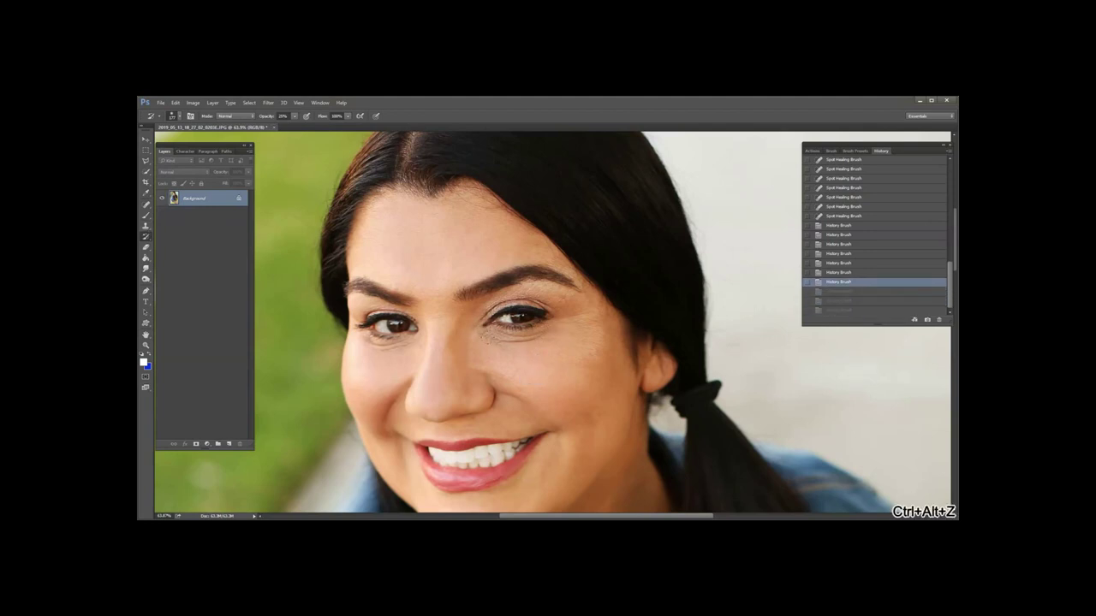
# Brighten the whole photo by raising the RGB midtones with Curves.
pyautogui.hotkey('ctrl', 'm')
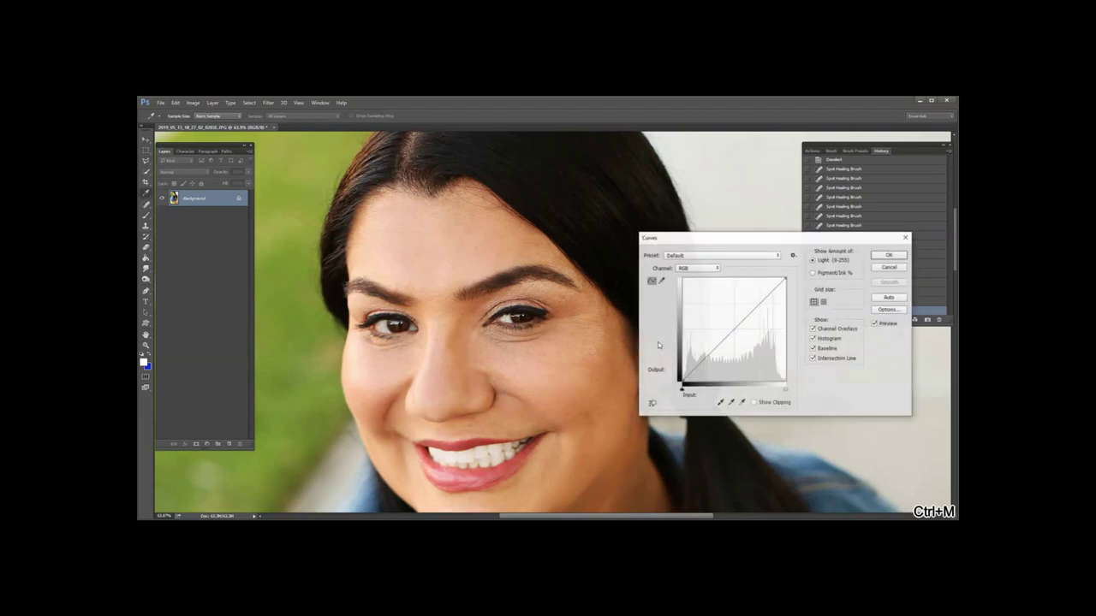
pyautogui.moveTo(749, 326); pyautogui.dragTo(733, 318)
pyautogui.click(889, 255)
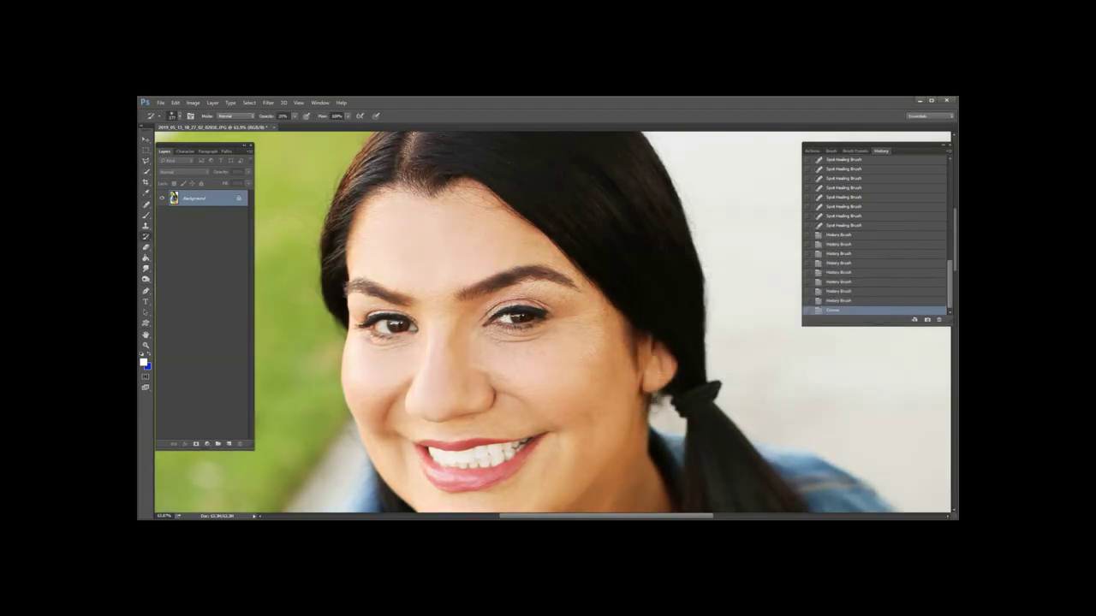
# Try History Brush strokes on the brightened cheek and under-eye skin beside the nose.
pyautogui.click(497, 355)
pyautogui.click(493, 355)
pyautogui.click(490, 353)
pyautogui.click(522, 375)
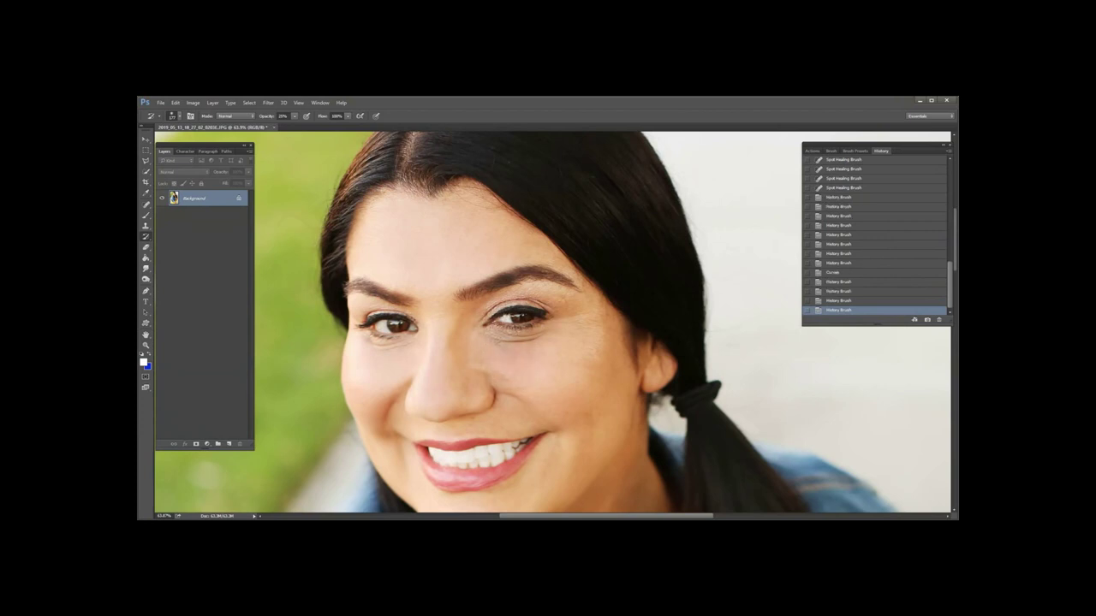
pyautogui.click(505, 344)
pyautogui.click(508, 346)
pyautogui.click(513, 347)
pyautogui.click(518, 349)
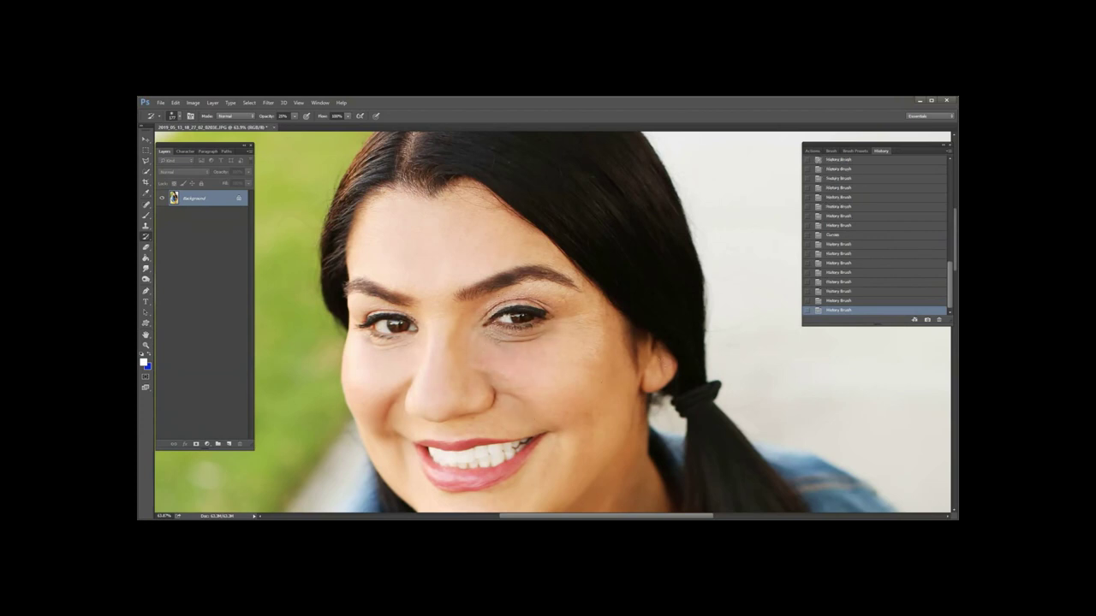
# Undo the cheek and under-eye History Brush strokes together with the midtone Curves adjustment.
pyautogui.hotkey('ctrl', 'alt', 'z')
pyautogui.hotkey('ctrl', 'alt', 'z')
pyautogui.hotkey('ctrl', 'alt', 'z')
pyautogui.hotkey('ctrl', 'alt', 'z')
pyautogui.hotkey('ctrl', 'alt', 'z')
pyautogui.hotkey('ctrl', 'alt', 'z')
pyautogui.hotkey('ctrl', 'alt', 'z')
pyautogui.hotkey('ctrl', 'alt', 'z')
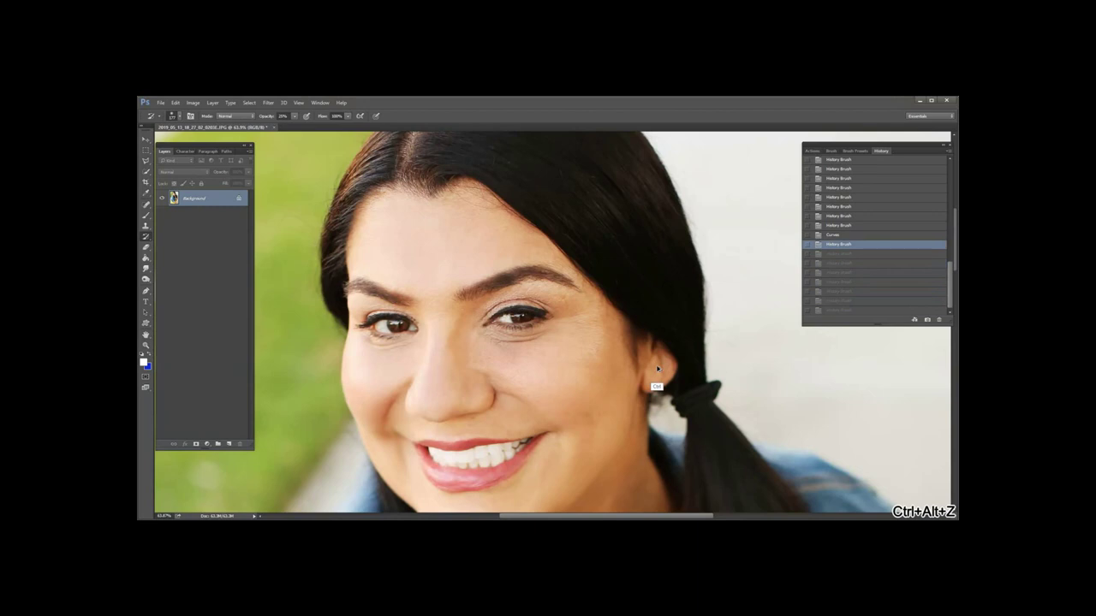
pyautogui.hotkey('ctrl', 'alt', 'z')
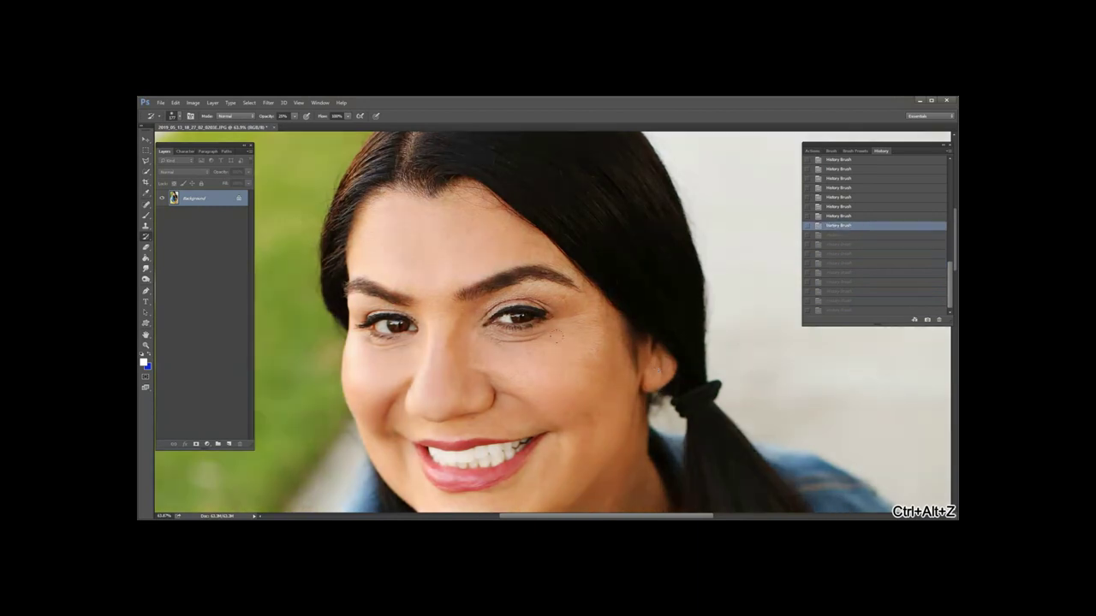
# Retouch the skin below both eyes with light History Brush strokes at 20% opacity.
pyautogui.hotkey('ctrl', '-')
pyautogui.hotkey('ctrl', '-')
pyautogui.hotkey('ctrl', '-')
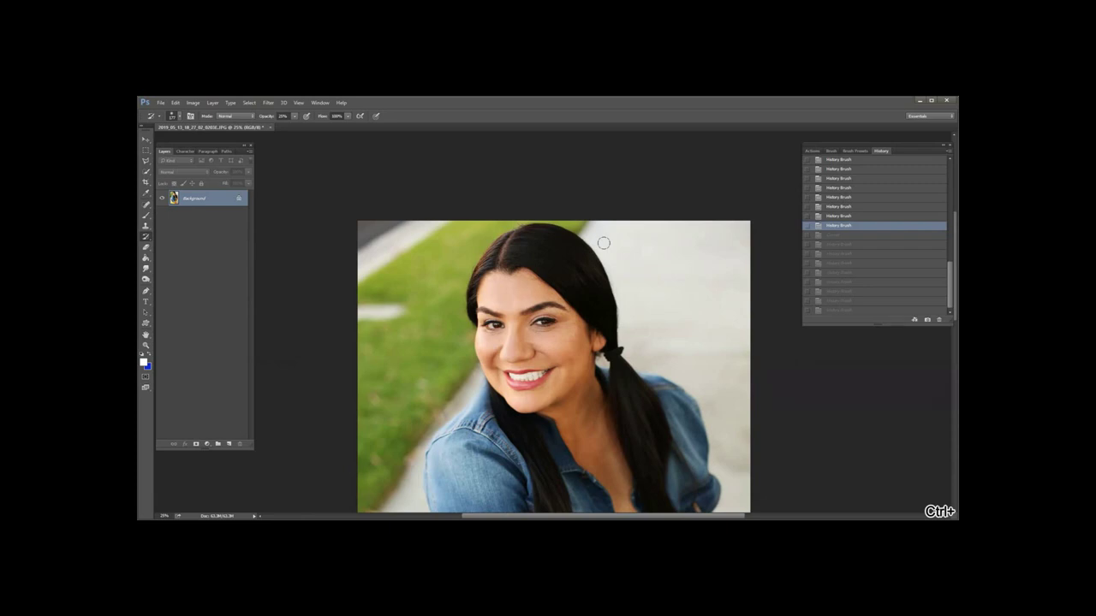
pyautogui.hotkey('ctrl', '-')
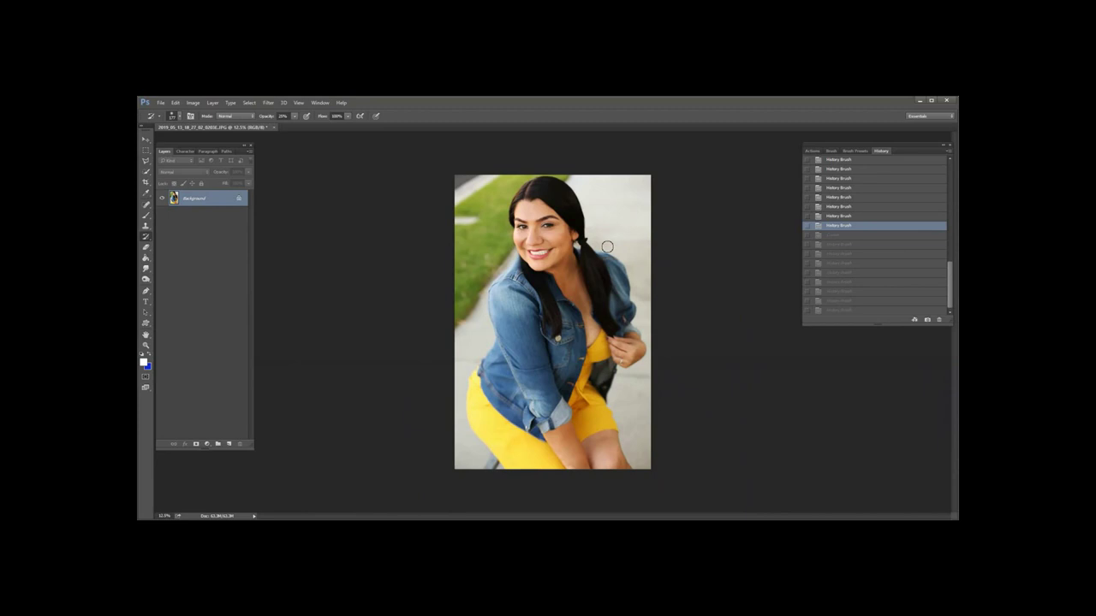
pyautogui.scroll(-1, 561, 280)
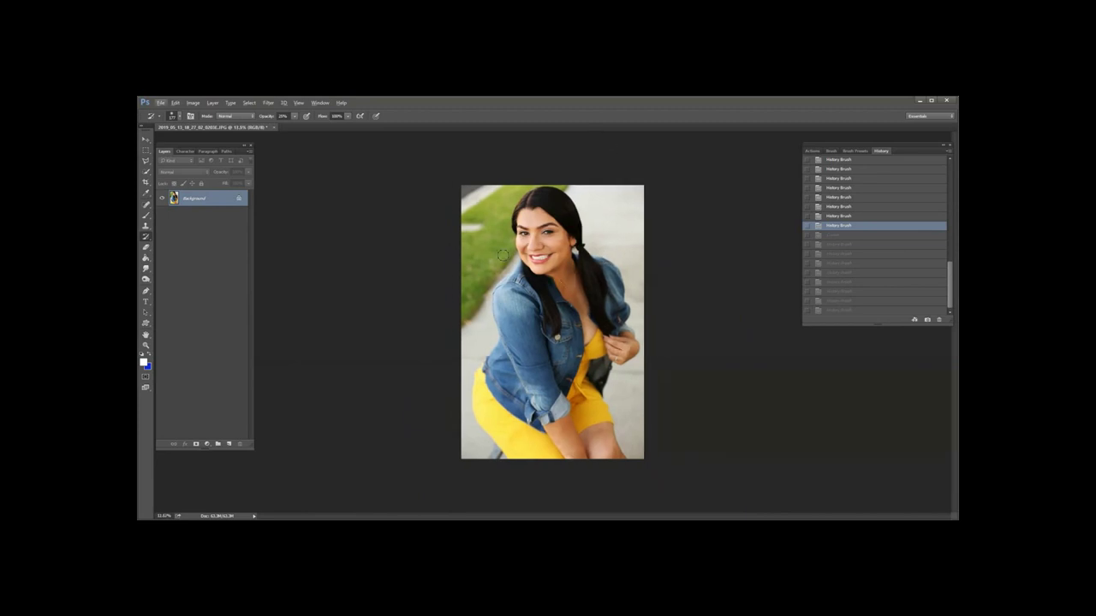
pyautogui.scroll(5, 533, 222)
pyautogui.scroll(3, 531, 221)
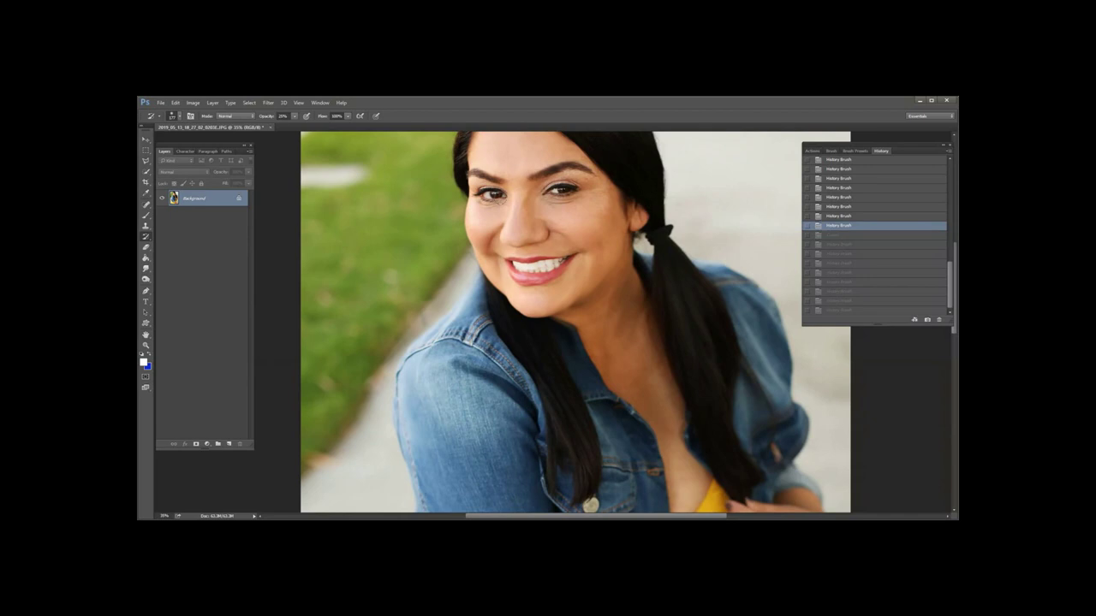
pyautogui.click(474, 200)
pyautogui.click(549, 208)
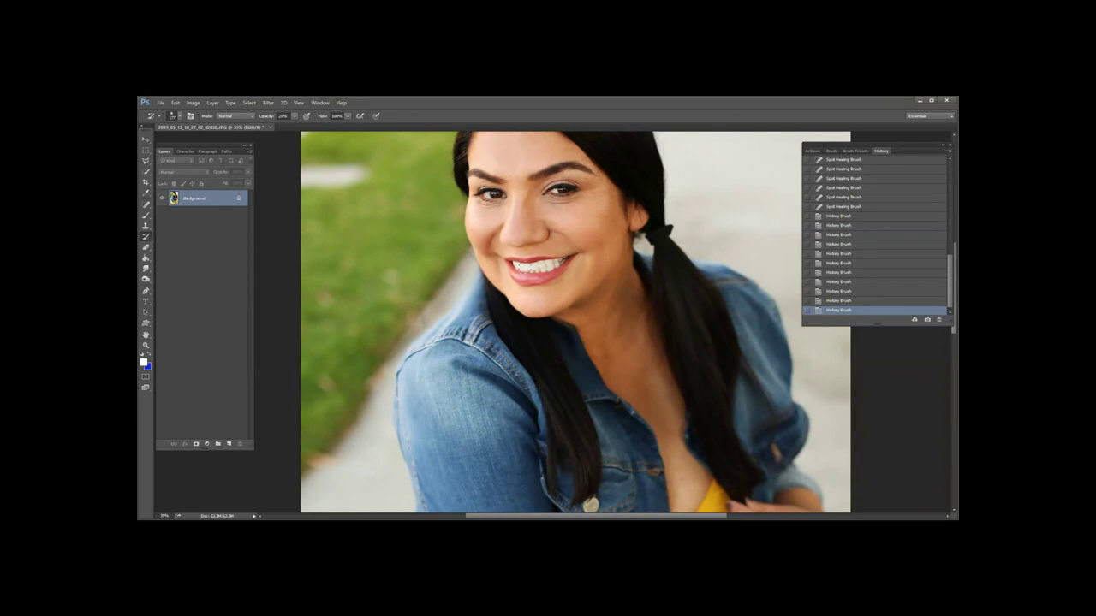
# Try an RGB Curves contrast boost with a raised highlight point at output 179 and a lowered shadow point at output 25, and discard it.
pyautogui.hotkey('ctrl', '-')
pyautogui.hotkey('ctrl', '-')
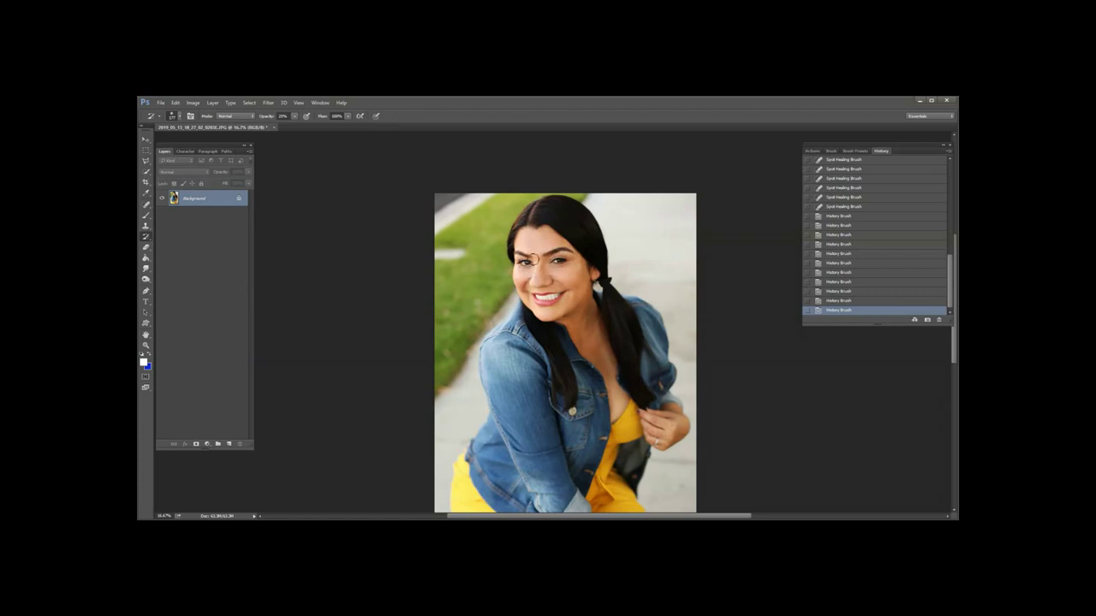
pyautogui.scroll(-2, 597, 339)
pyautogui.hotkey('ctrl', 'm')
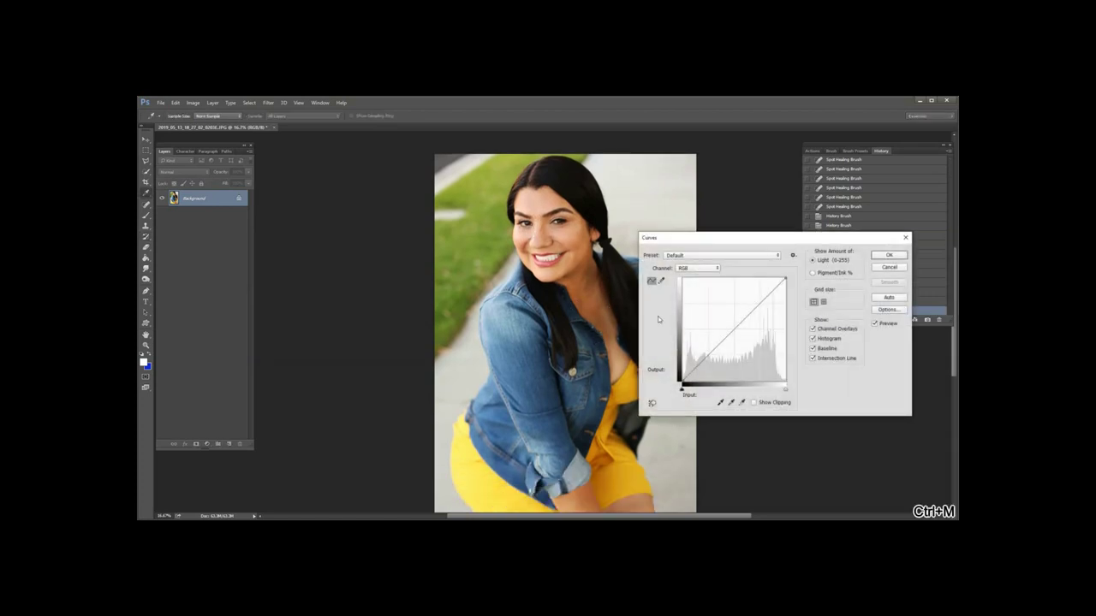
pyautogui.moveTo(741, 316)
pyautogui.mouseDown()
pyautogui.moveTo(753, 329)
pyautogui.moveTo(750, 308)
pyautogui.mouseUp()
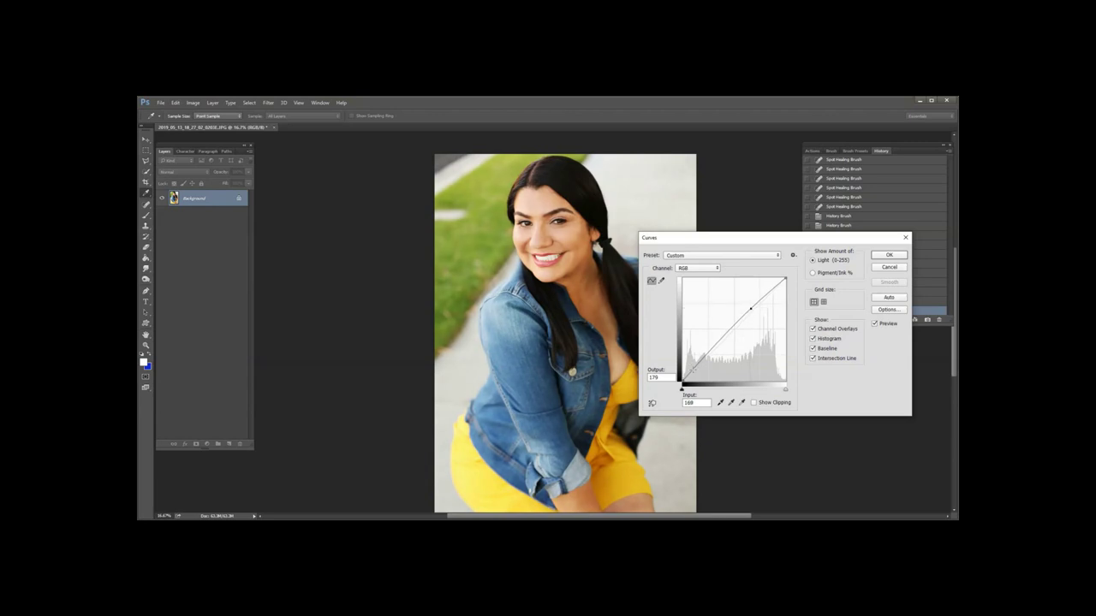
pyautogui.moveTo(691, 368); pyautogui.dragTo(694, 370)
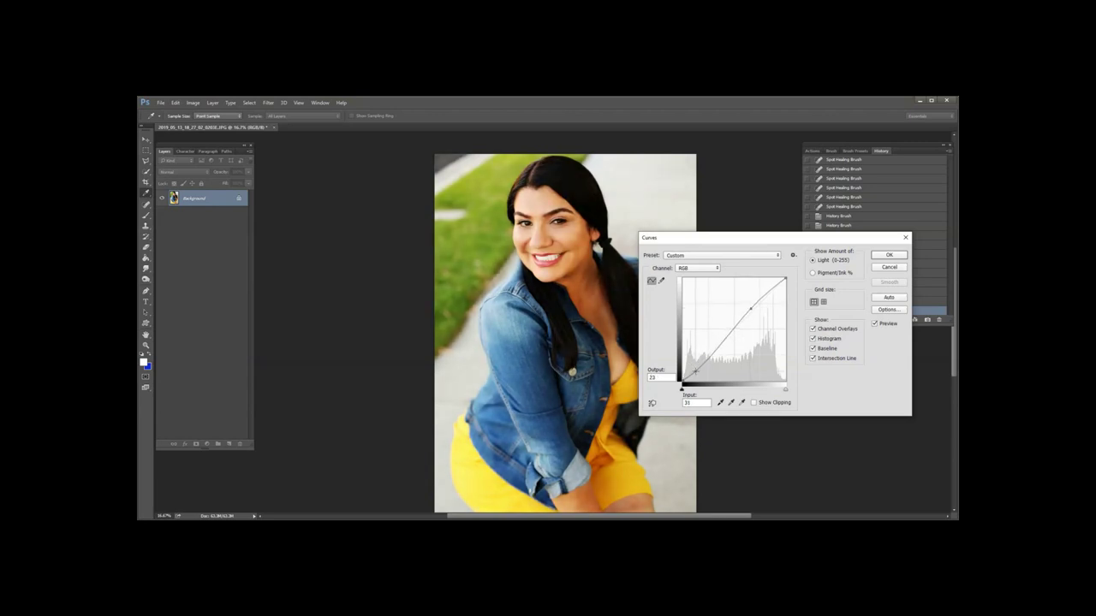
pyautogui.click(699, 269)
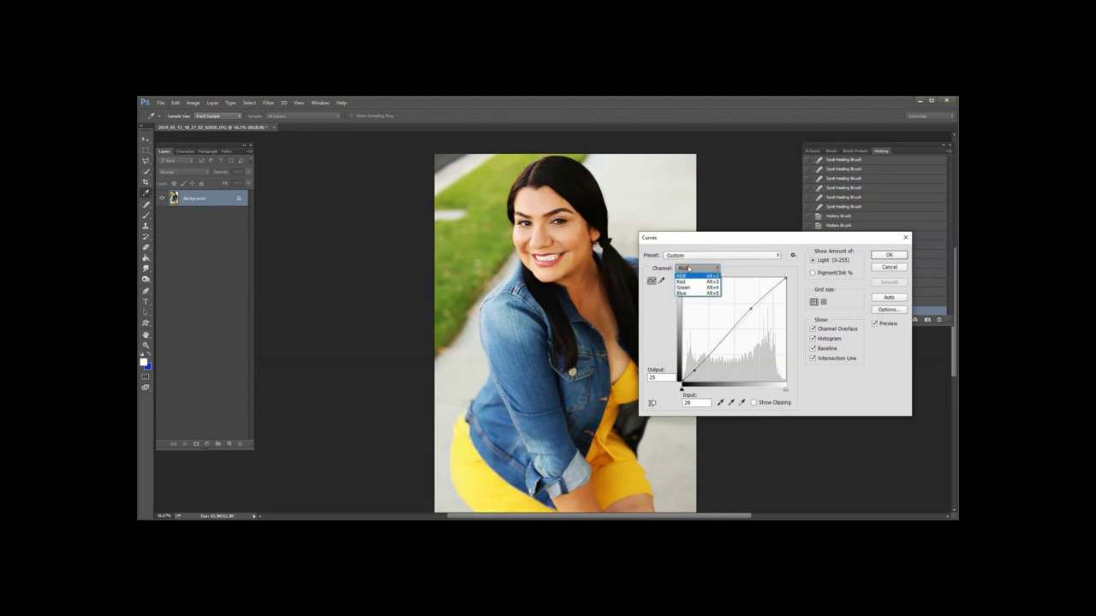
pyautogui.click(688, 269)
pyautogui.click(688, 270)
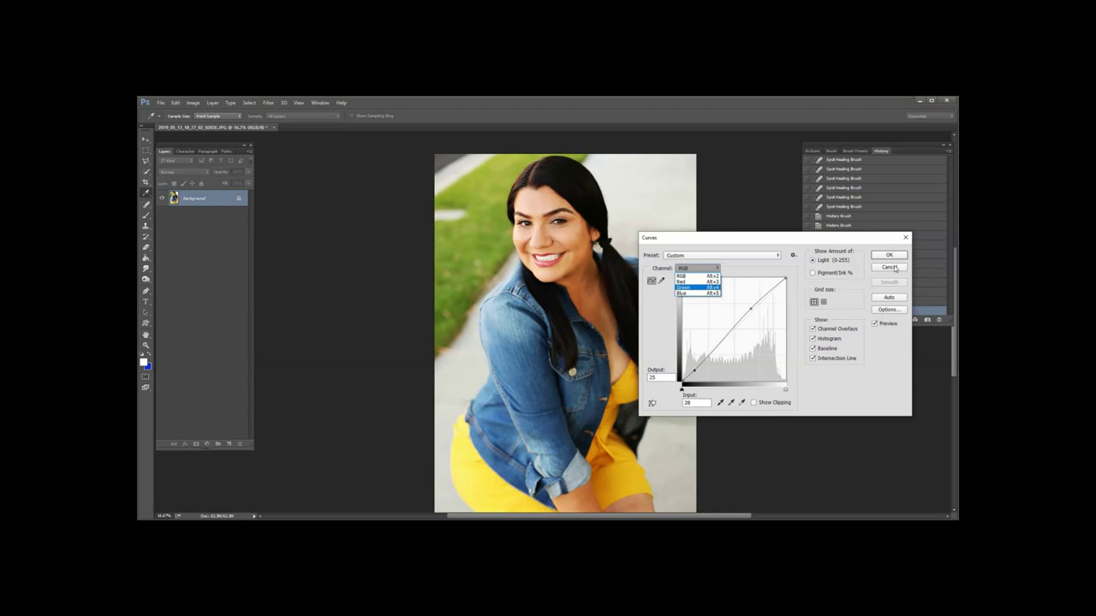
pyautogui.click(893, 268)
pyautogui.click(890, 267)
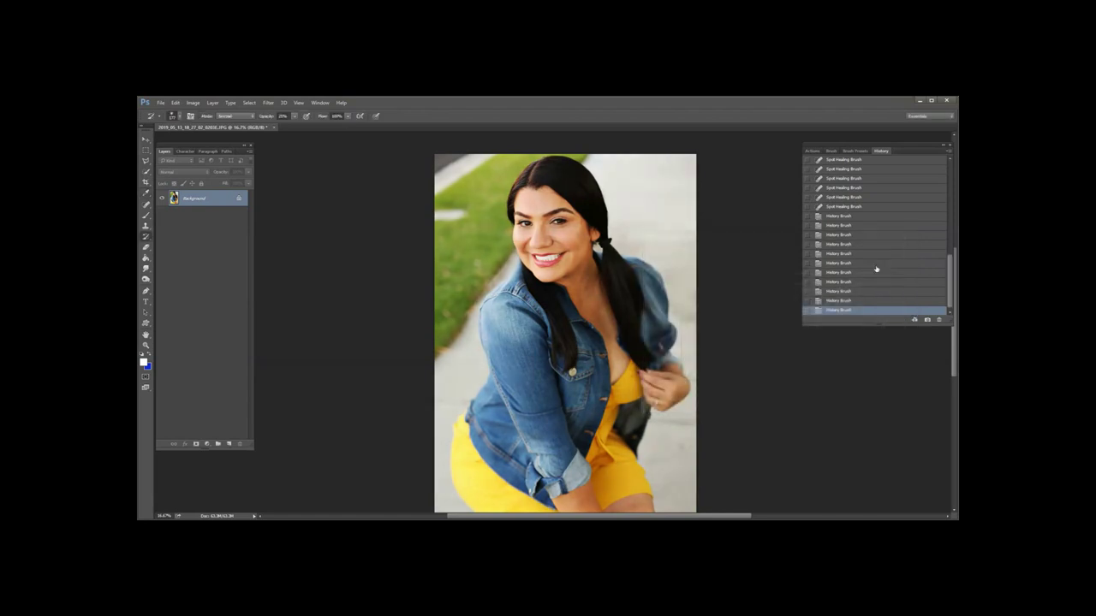
# Undo the last History Brush stroke below the eyes.
pyautogui.hotkey('ctrl', 'z')
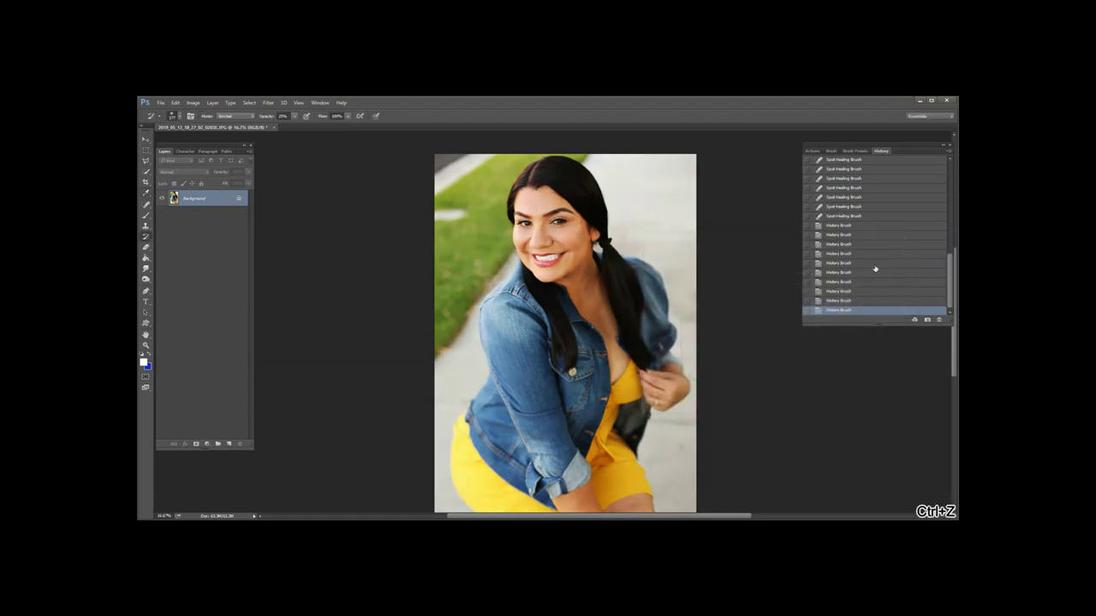